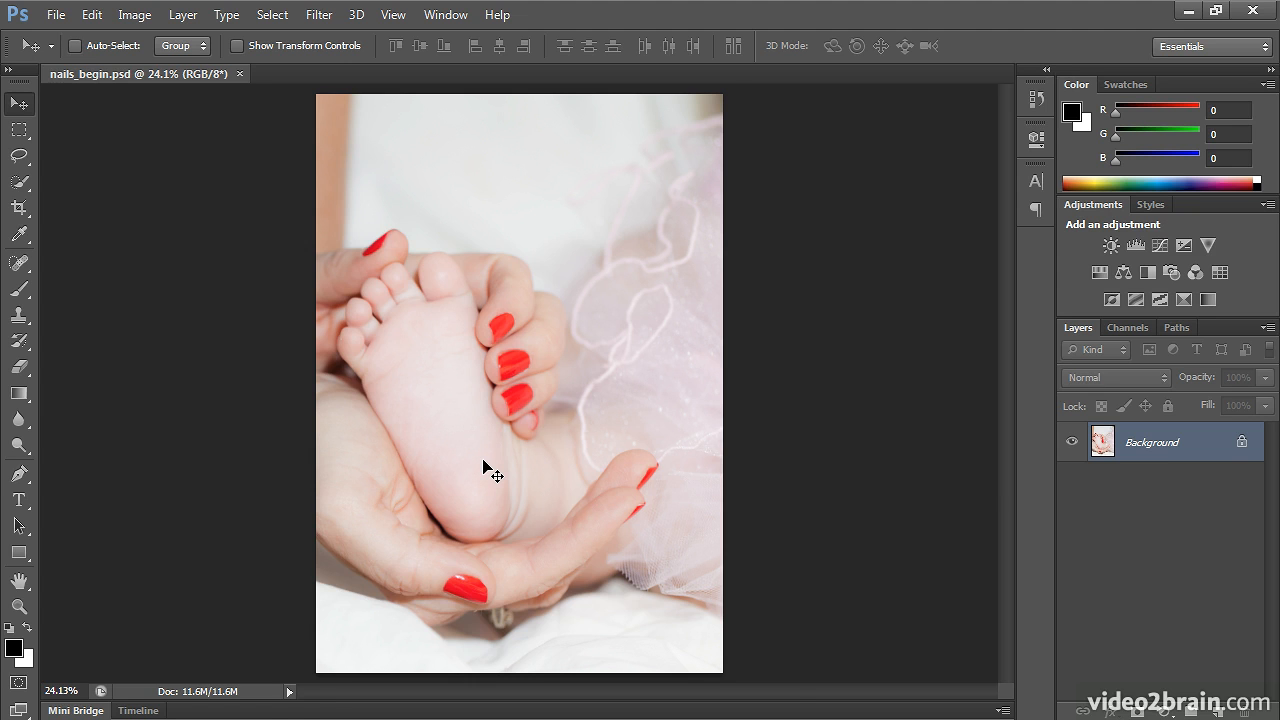
Retouch the upper left edge of the middle fingernail with the Clone Stamp at 9 px, sampling the neighbouring red polish
{"action": "key", "text": "ctrl+plus"}
{"action": "key", "text": "ctrl+plus"}
{"action": "key", "text": "ctrl+plus"}
{"action": "key", "text": "ctrl+plus"}
{"action": "key", "text": "ctrl+plus"}
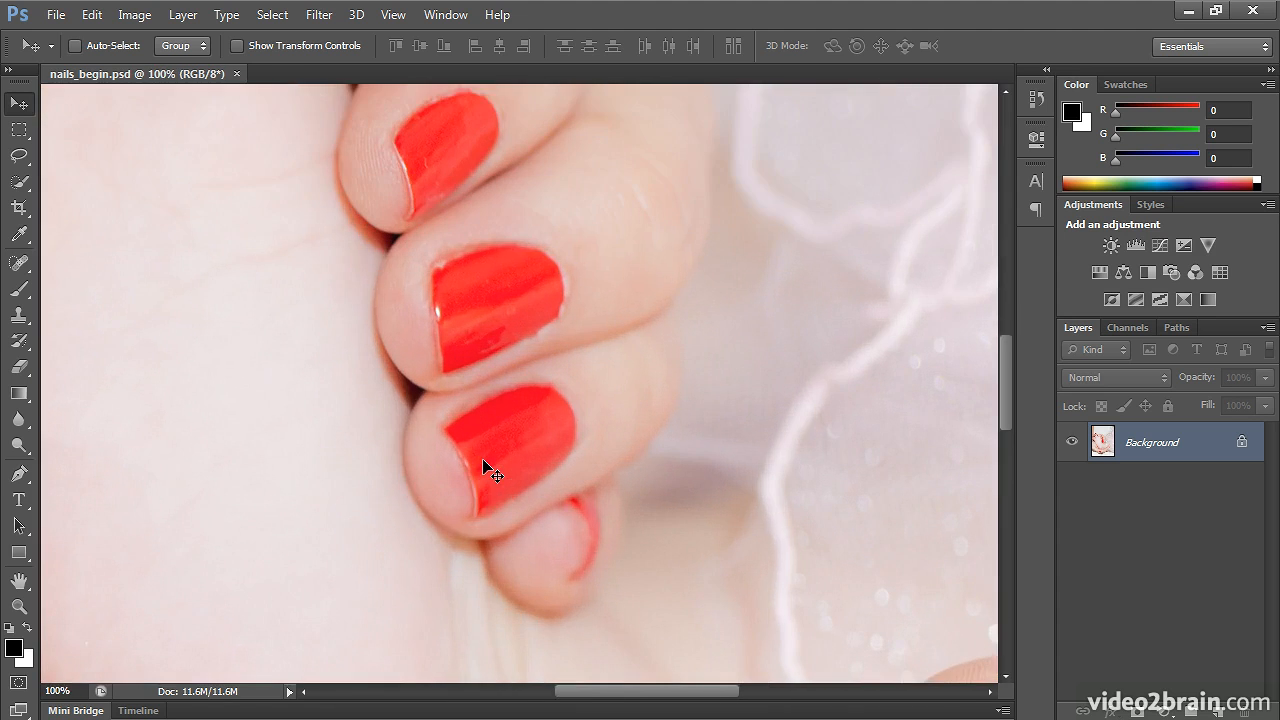
{"action": "key", "text": "ctrl+plus"}
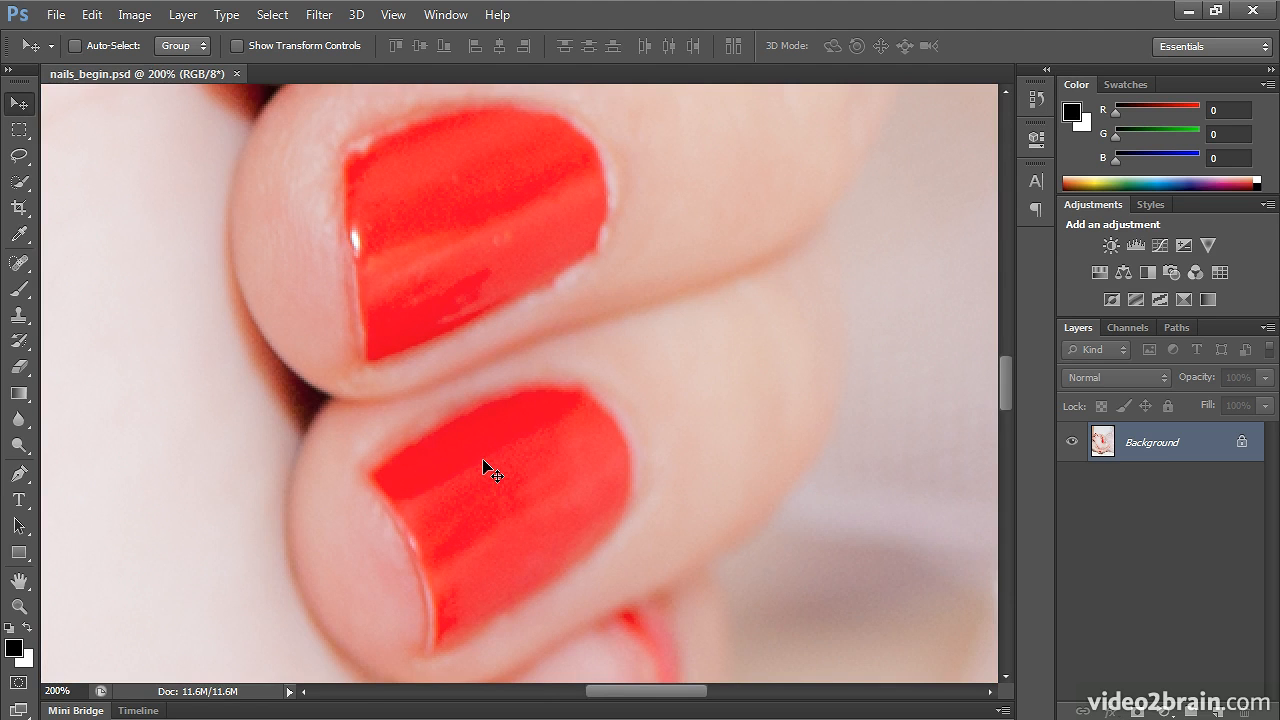
{"action": "key", "text": "s"}
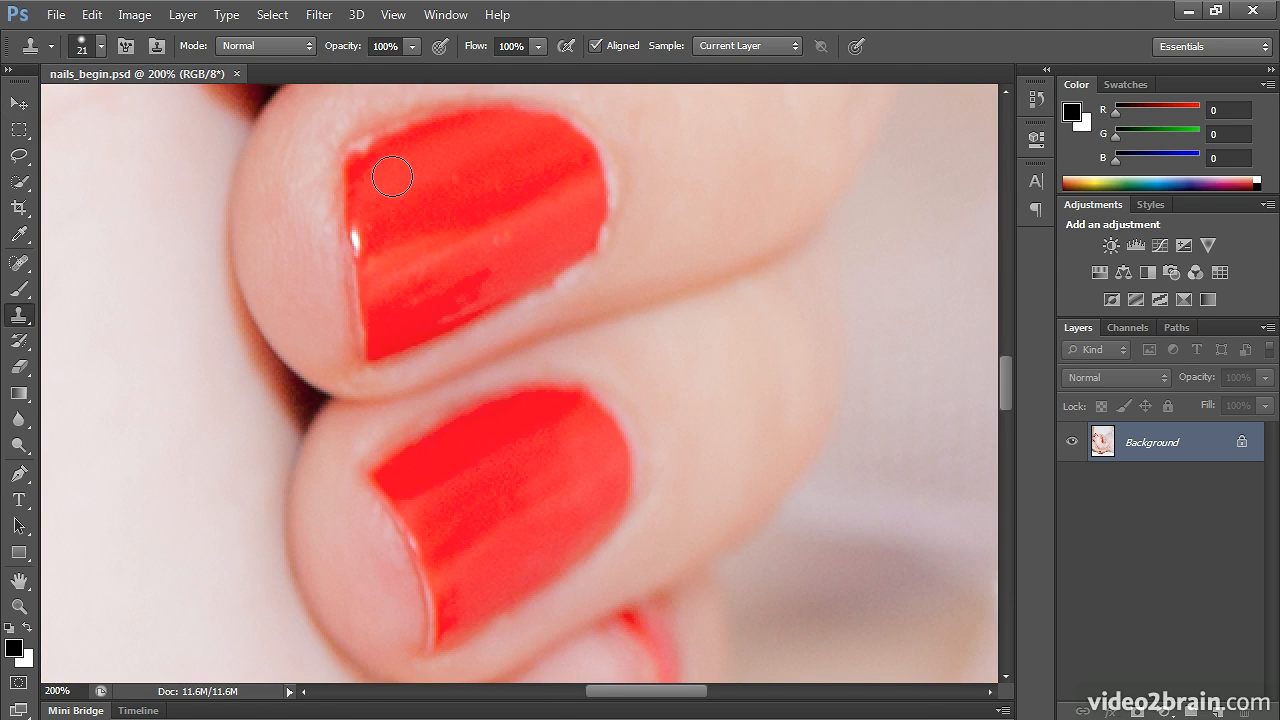
{"action": "key", "text": "bracketleft"}
{"action": "key", "text": "bracketleft"}
{"action": "key", "text": "bracketleft"}
{"action": "key", "text": "alt"}
{"action": "left_click", "coordinate": [363, 168], "text": "alt"}
{"action": "left_click_drag", "start_coordinate": [365, 155], "coordinate": [416, 139]}
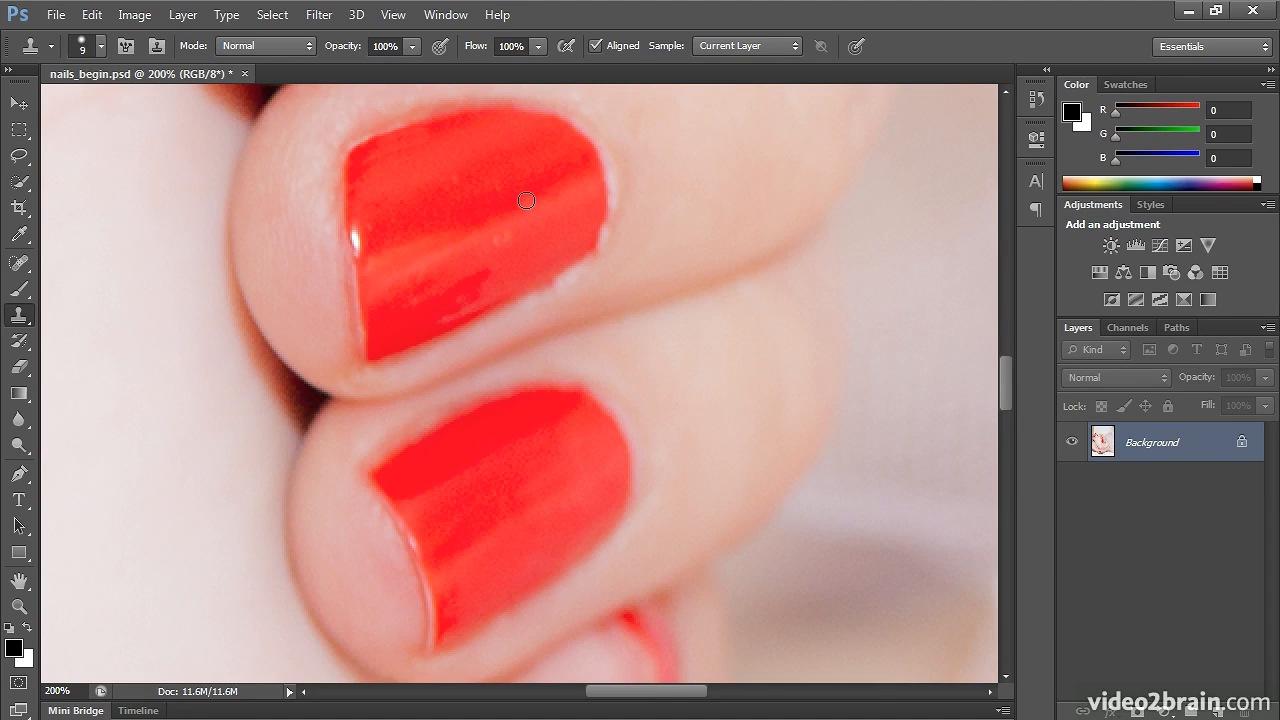
Clone red polish over the uneven right and lower right edges of the same fingernail
{"action": "left_click", "coordinate": [589, 175], "text": "alt"}
{"action": "mouse_move", "coordinate": [603, 180]}
{"action": "left_mouse_down"}
{"action": "mouse_move", "coordinate": [590, 238]}
{"action": "mouse_move", "coordinate": [528, 279]}
{"action": "left_mouse_up"}
{"action": "left_click_drag", "start_coordinate": [713, 447], "coordinate": [593, 417]}
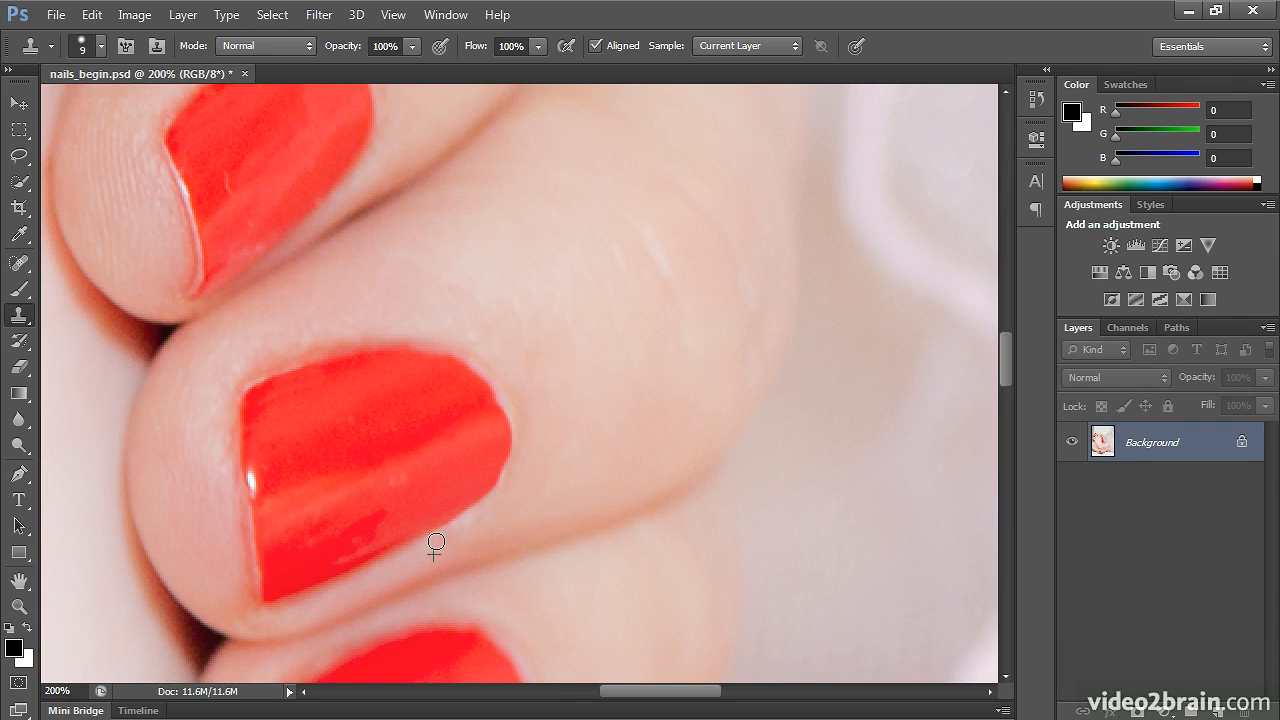
{"action": "left_click_drag", "start_coordinate": [569, 417], "coordinate": [574, 468]}
Start a Color Range selection by sampling the red polish of the uppermost of the three stacked fingernails
{"action": "key", "text": "ctrl+minus"}
{"action": "key", "text": "ctrl+minus"}
{"action": "key", "text": "ctrl+minus"}
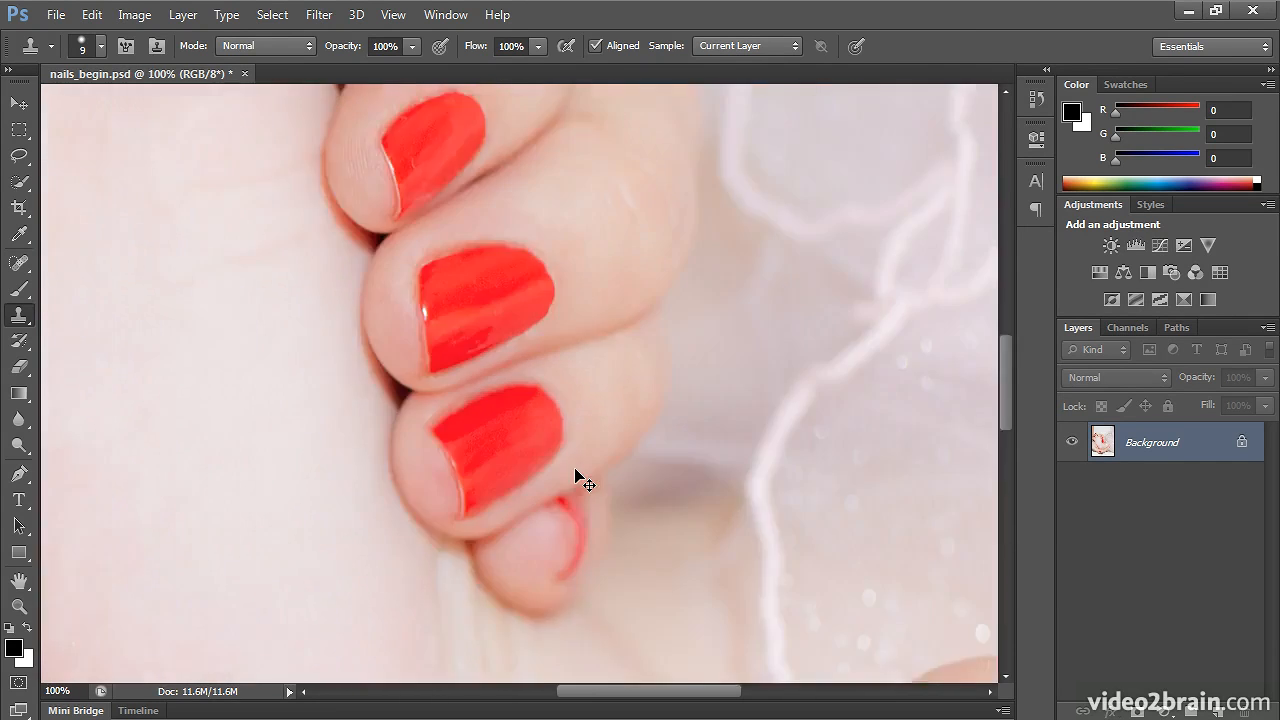
{"action": "key", "text": "ctrl+minus"}
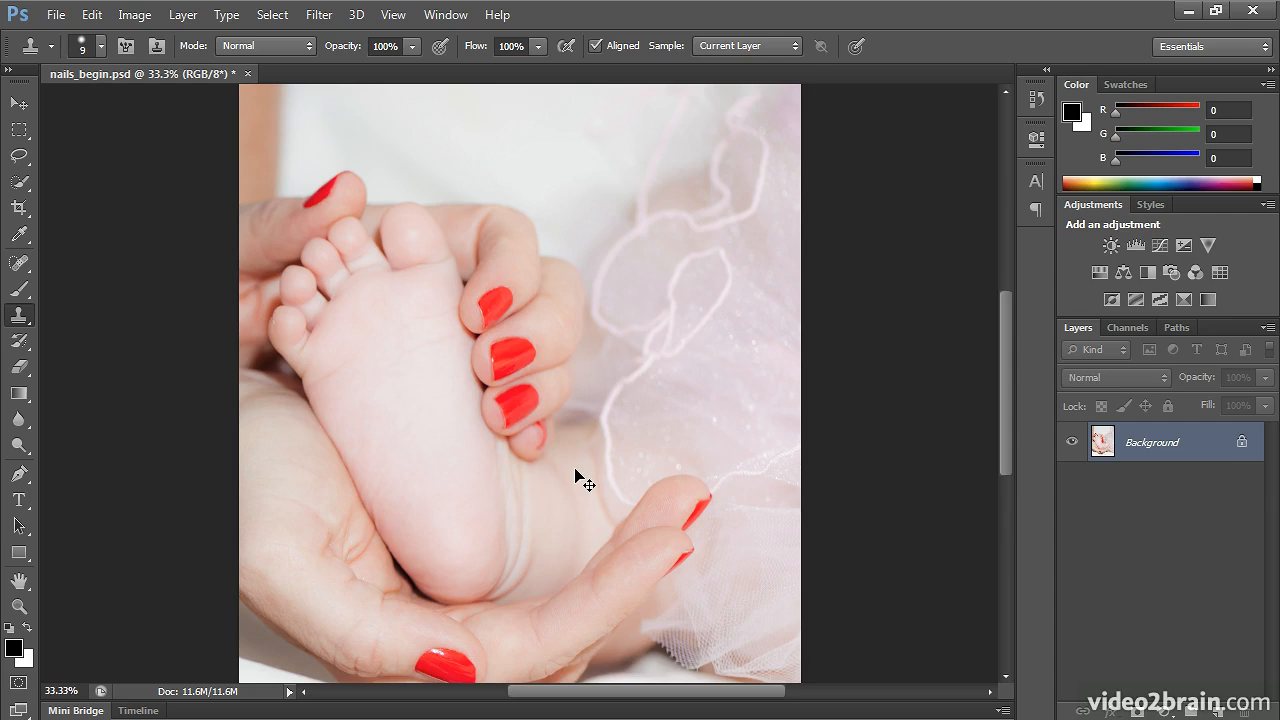
{"action": "key", "text": "ctrl+0"}
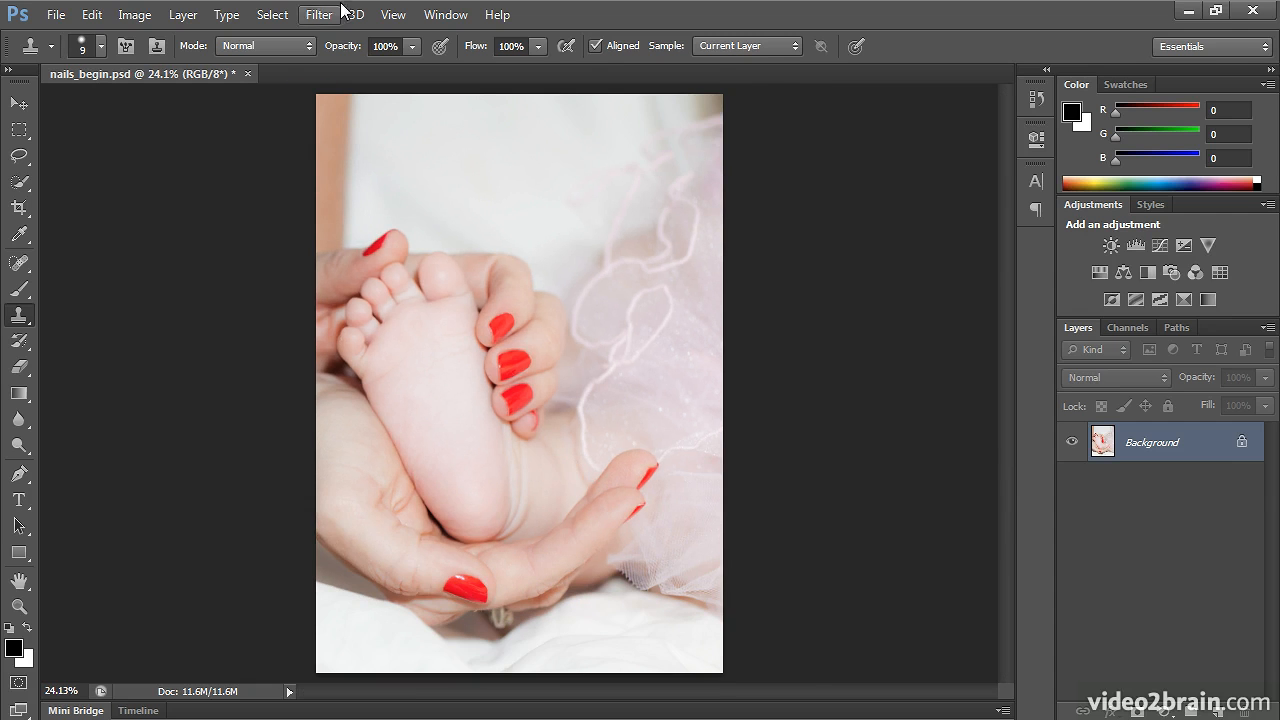
{"action": "left_click", "coordinate": [276, 12]}
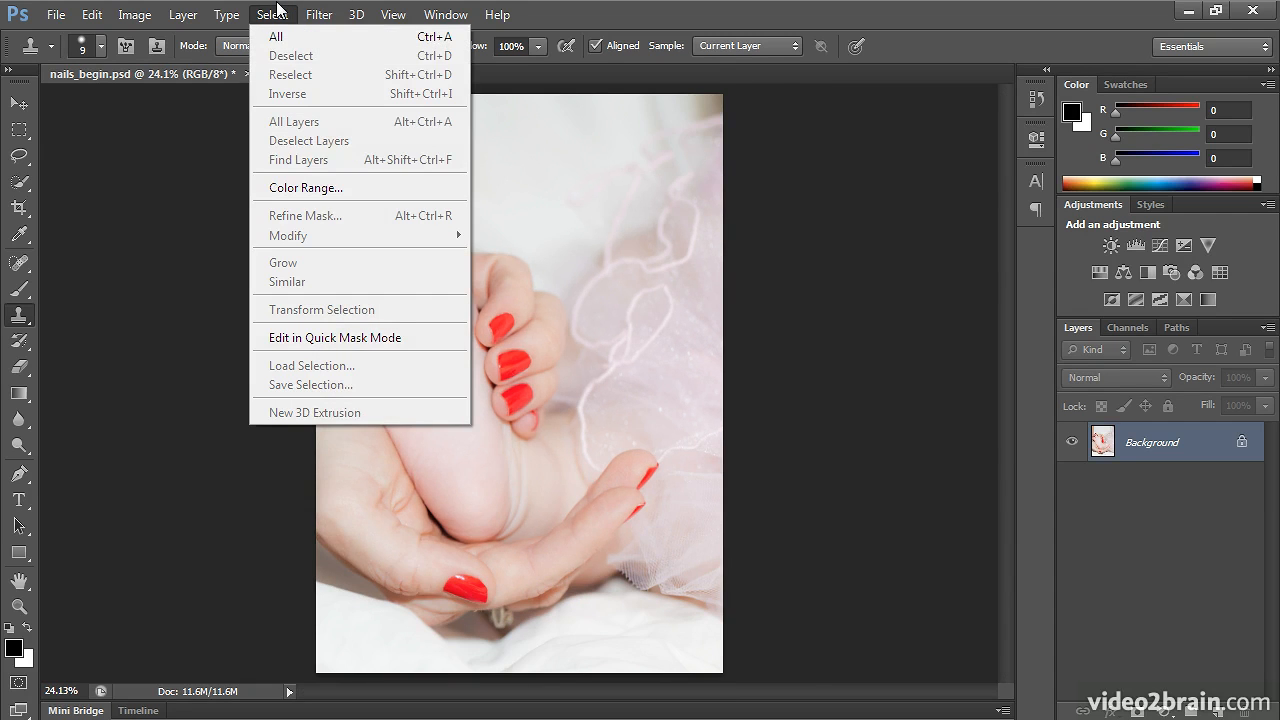
{"action": "left_click", "coordinate": [318, 188]}
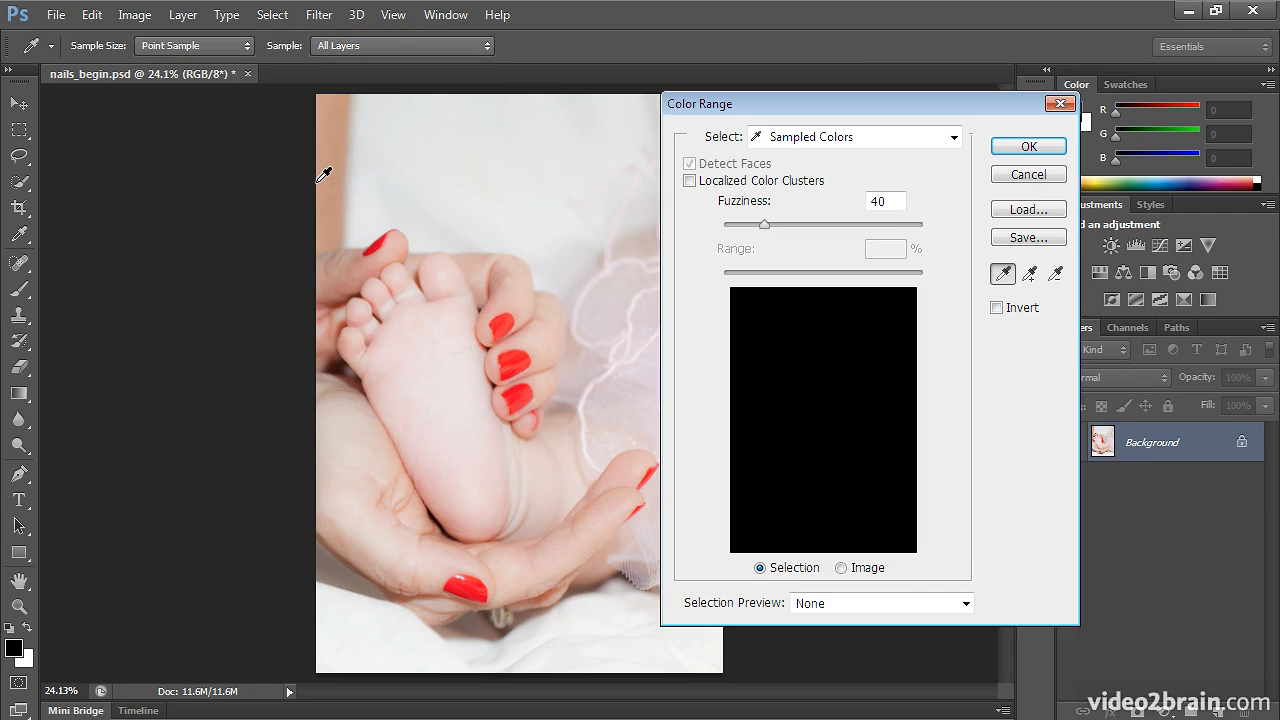
{"action": "left_click", "coordinate": [505, 322]}
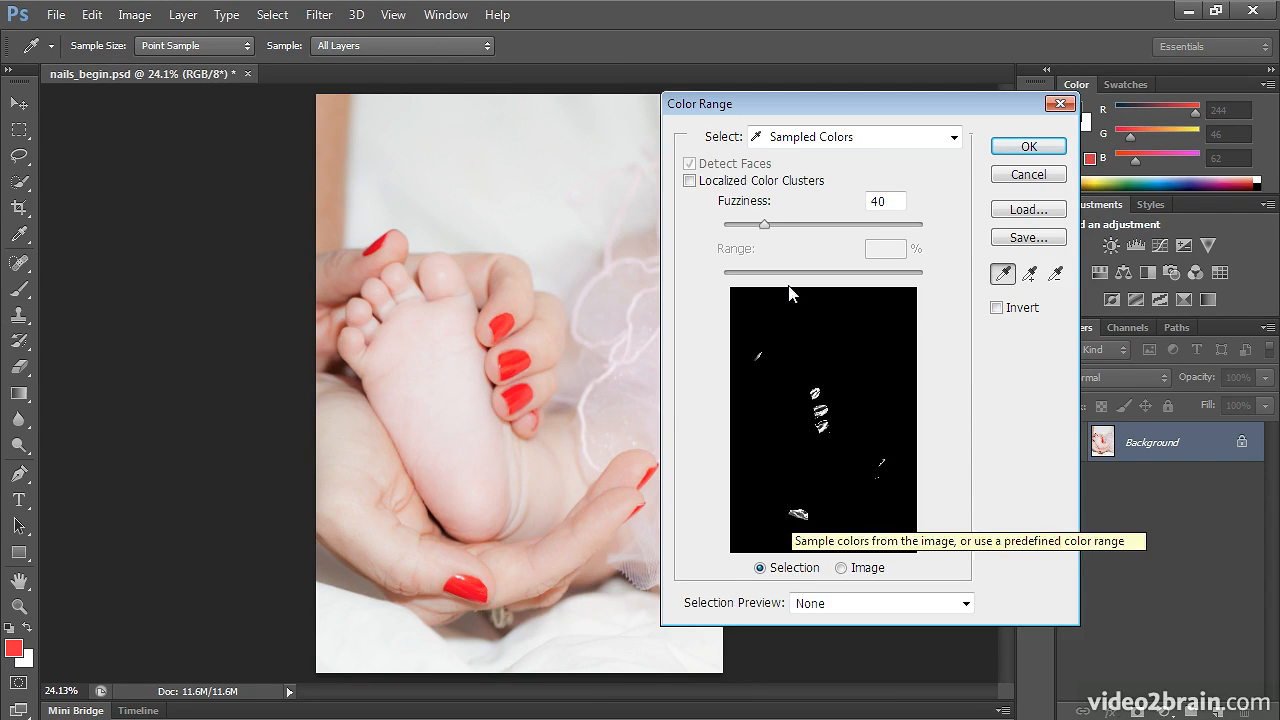
Add two red tones from the middle nail to the color range and accept the selection with Fuzziness 55
{"action": "mouse_move", "coordinate": [766, 226]}
{"action": "left_mouse_down"}
{"action": "mouse_move", "coordinate": [797, 228]}
{"action": "mouse_move", "coordinate": [766, 237]}
{"action": "left_mouse_up"}
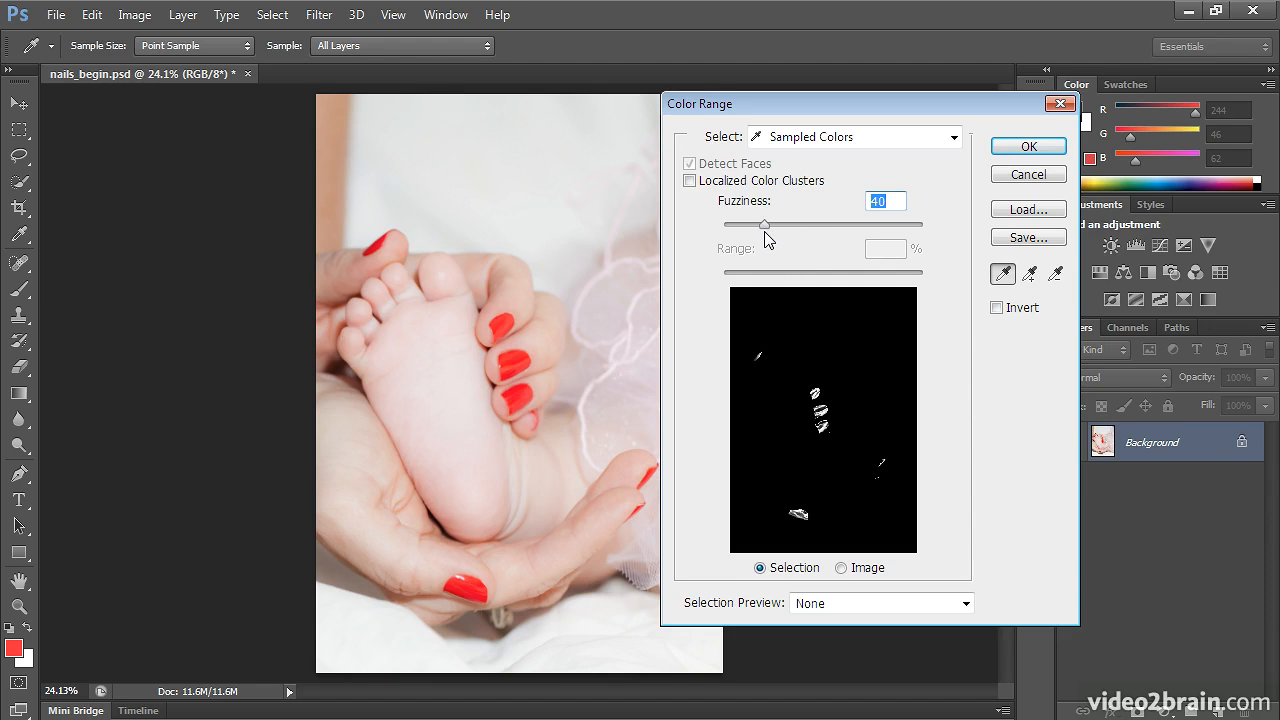
{"action": "left_click", "coordinate": [1034, 278]}
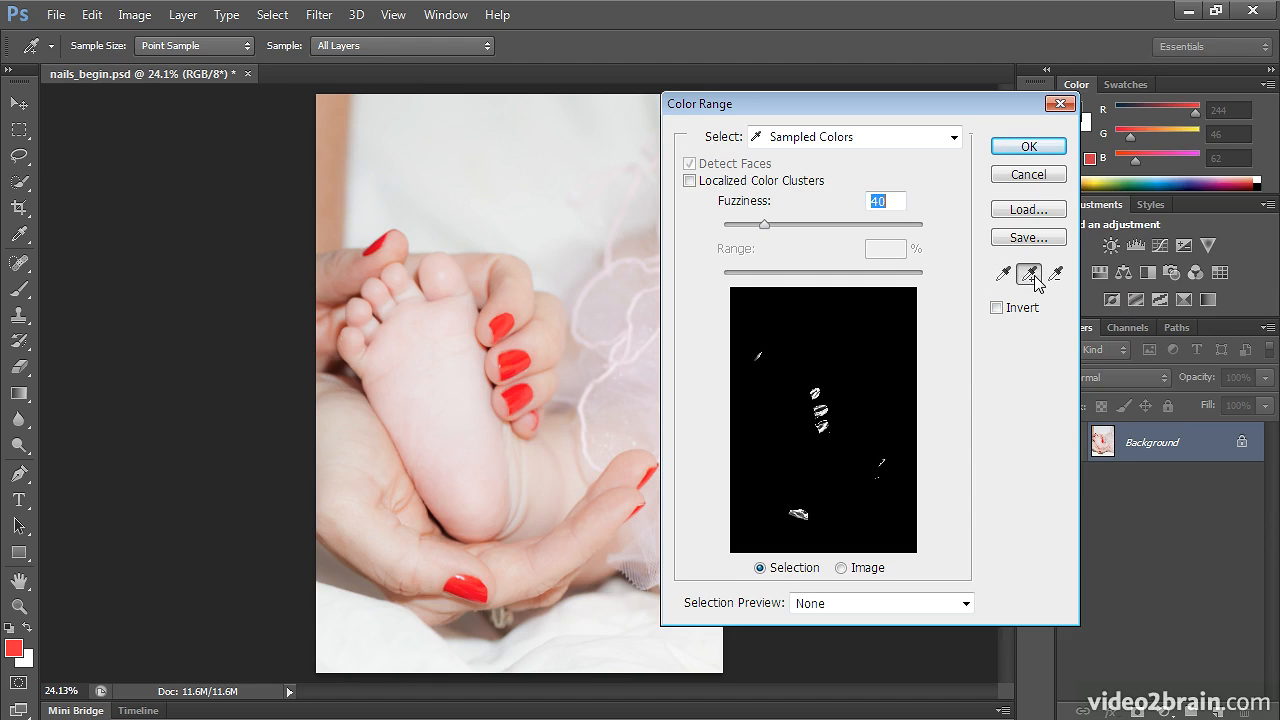
{"action": "left_click", "coordinate": [519, 360]}
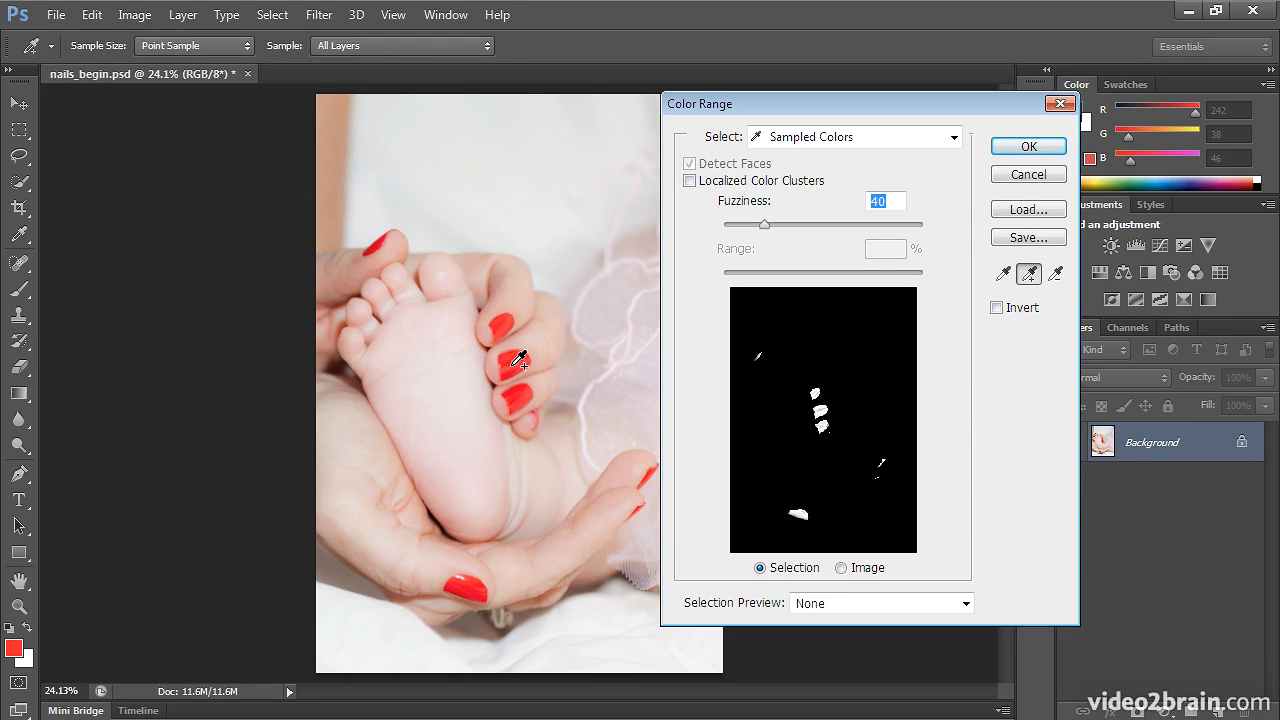
{"action": "left_click", "coordinate": [510, 368]}
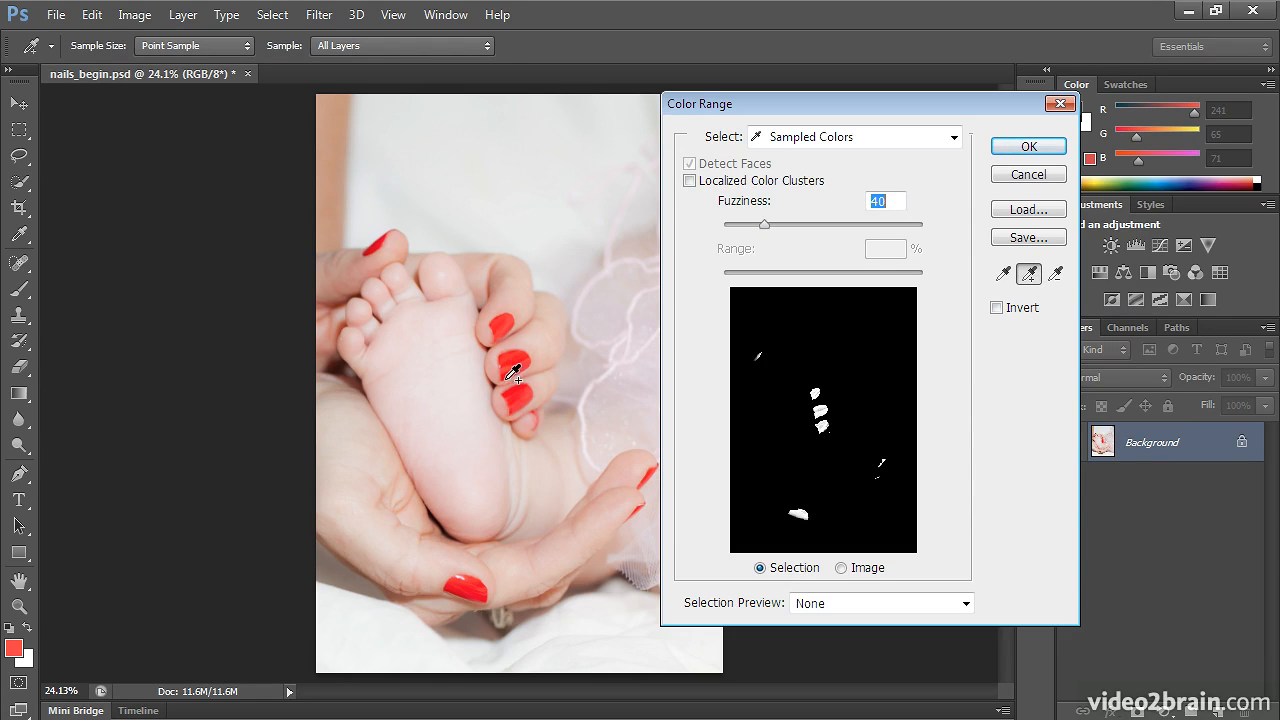
{"action": "left_click_drag", "start_coordinate": [767, 232], "coordinate": [778, 232]}
{"action": "left_click_drag", "start_coordinate": [817, 103], "coordinate": [936, 121]}
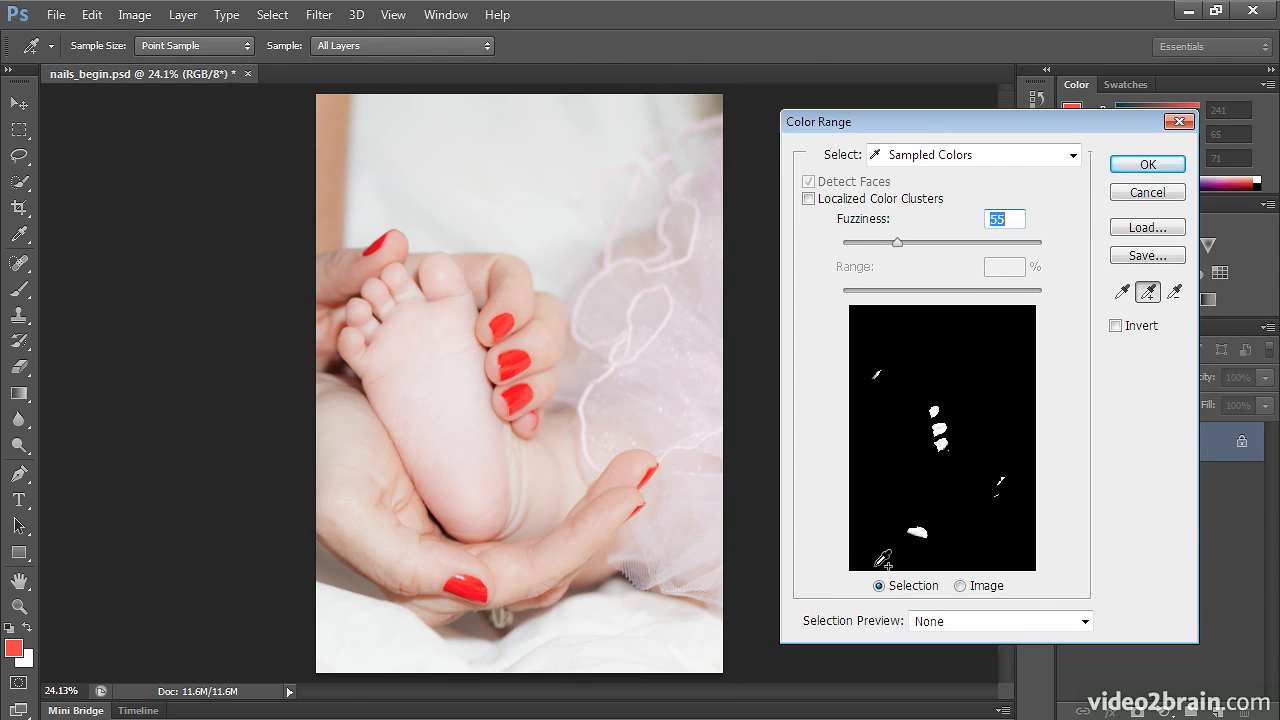
{"action": "left_click", "coordinate": [1172, 166]}
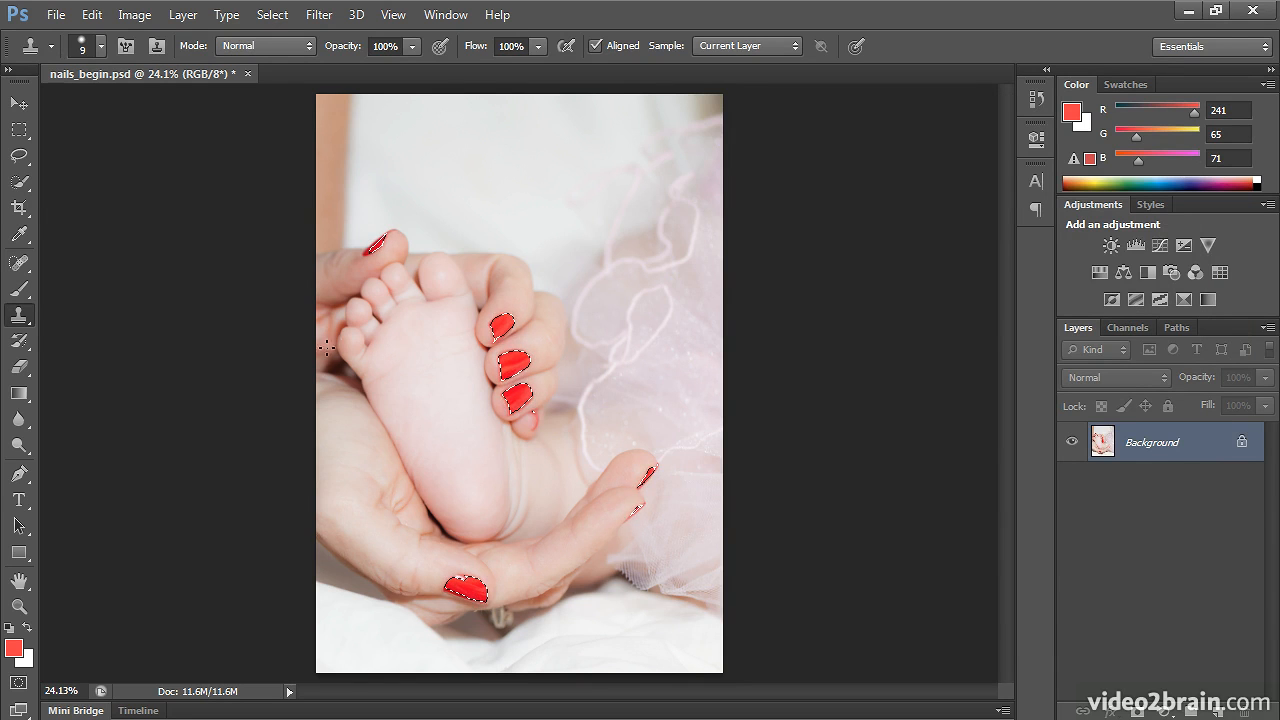
Extend the selection along the red polish of the little finger's nail with the Quick Selection tool
{"action": "left_click", "coordinate": [18, 182]}
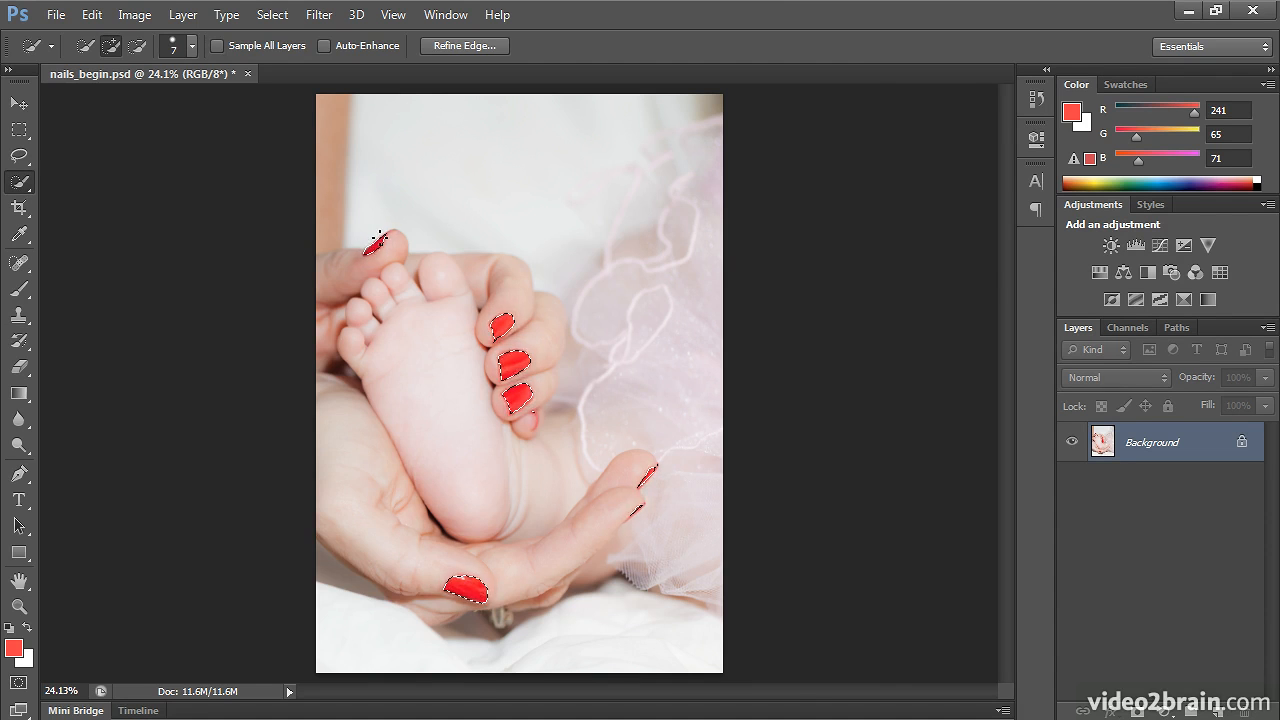
{"action": "key", "text": "ctrl+plus"}
{"action": "key", "text": "ctrl+plus"}
{"action": "key", "text": "ctrl+plus"}
{"action": "key", "text": "ctrl+plus"}
{"action": "key", "text": "ctrl+plus"}
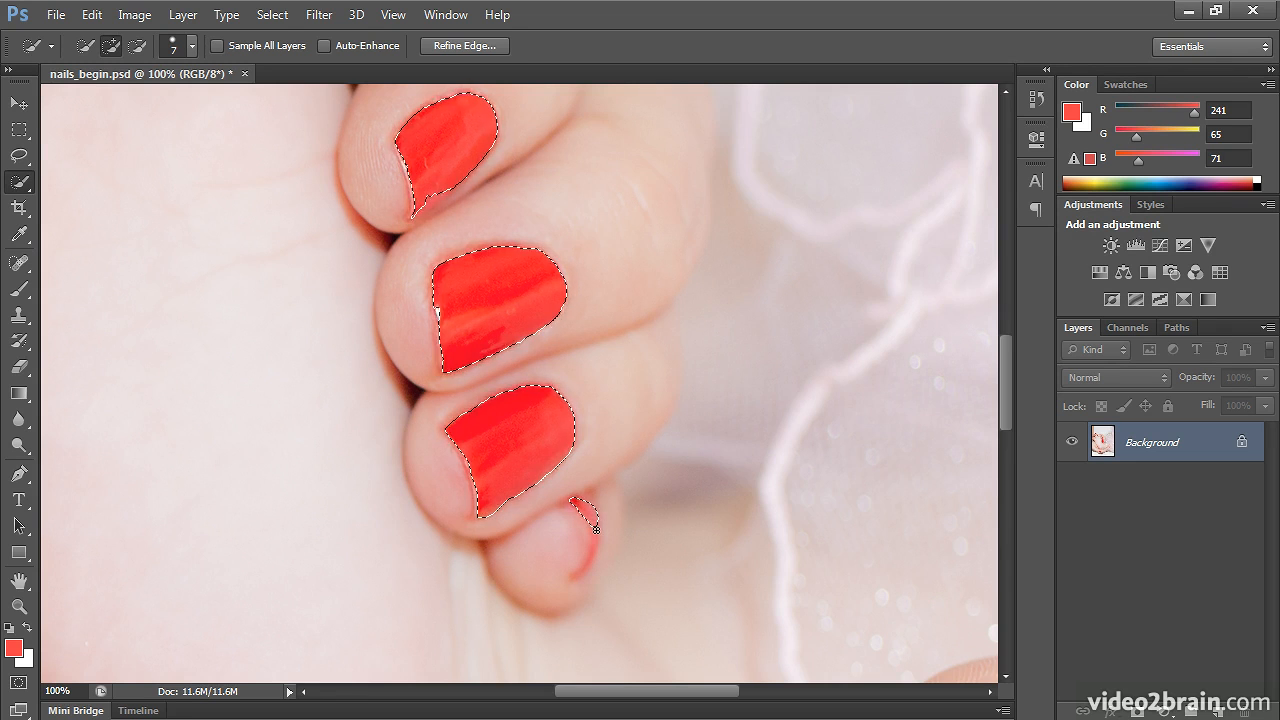
{"action": "left_click_drag", "start_coordinate": [596, 528], "coordinate": [595, 535]}
Set the Quick Selection brush to 6 px and subtract the excess skin at the lower tip of the uppermost stacked nail
{"action": "key", "text": "bracketright"}
{"action": "key", "text": "bracketright"}
{"action": "key", "text": "bracketleft"}
{"action": "key", "text": "bracketleft"}
{"action": "key", "text": "bracketleft"}
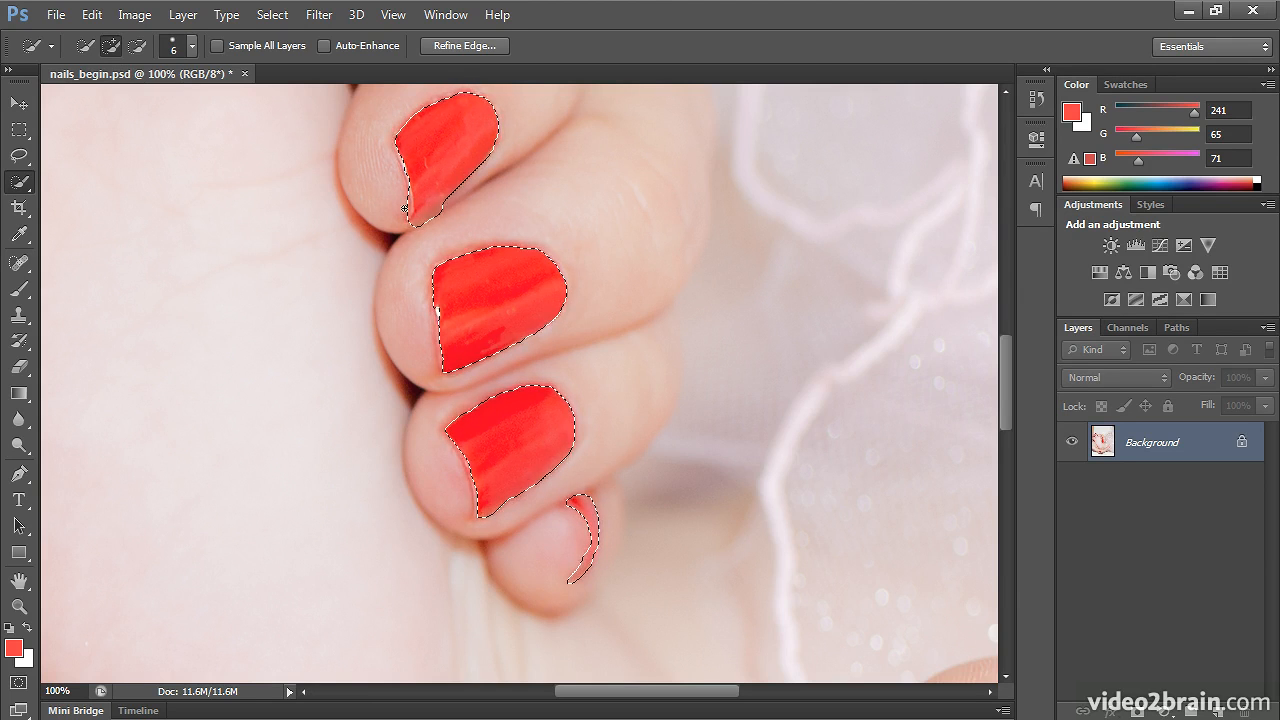
{"action": "key", "text": "alt"}
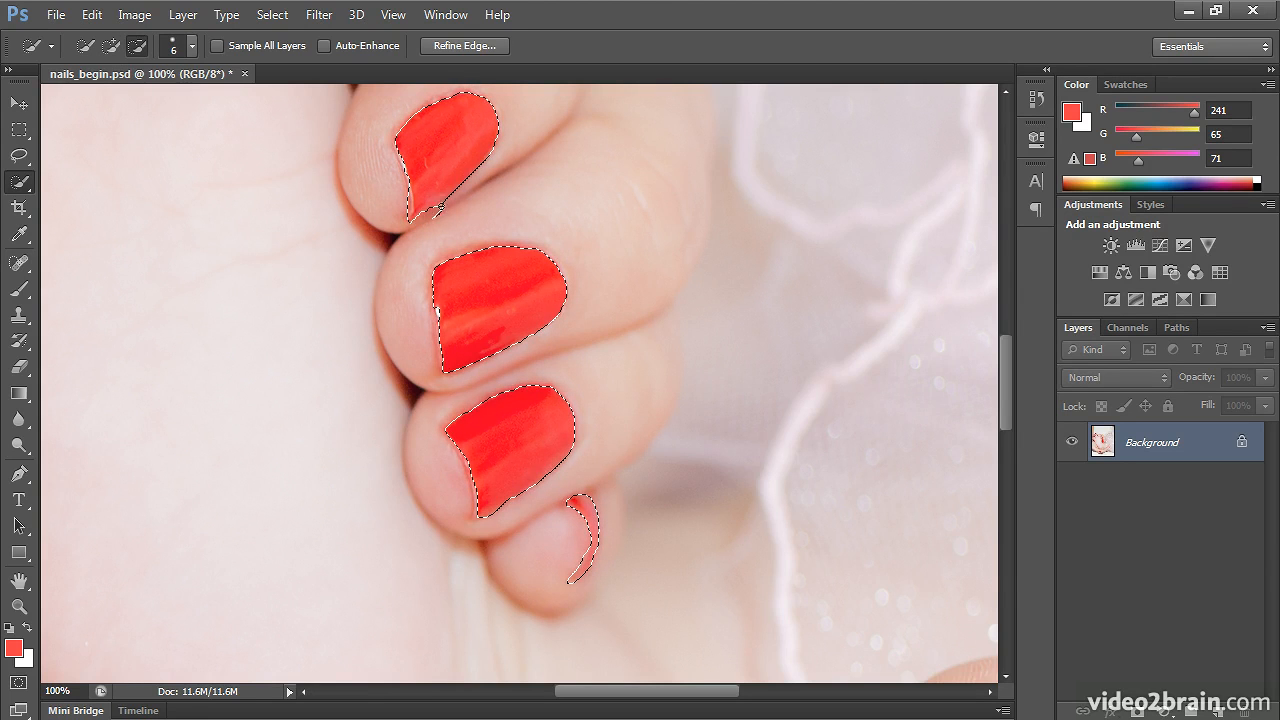
{"action": "left_click_drag", "start_coordinate": [442, 212], "coordinate": [425, 227]}
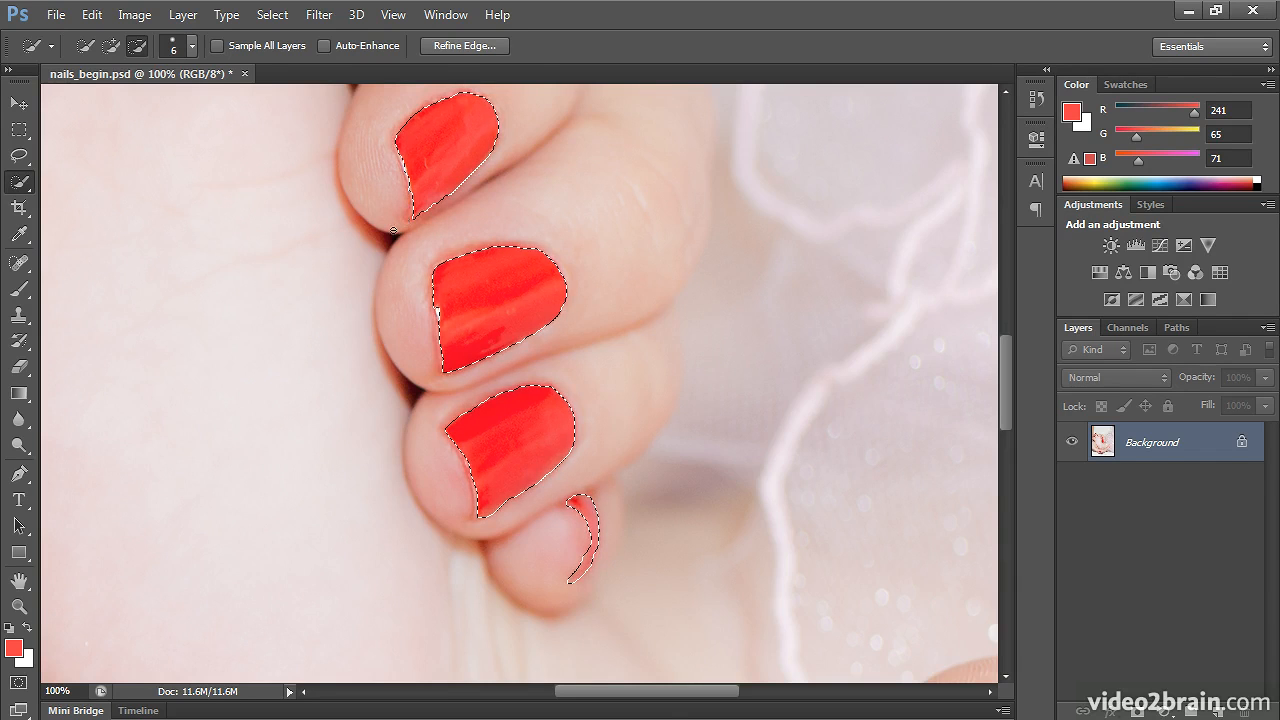
Refine the selection along the edge and upper tip of the red nail above the baby's toes
{"action": "left_click_drag", "start_coordinate": [470, 178], "coordinate": [726, 509]}
{"action": "left_click_drag", "start_coordinate": [537, 337], "coordinate": [594, 480]}
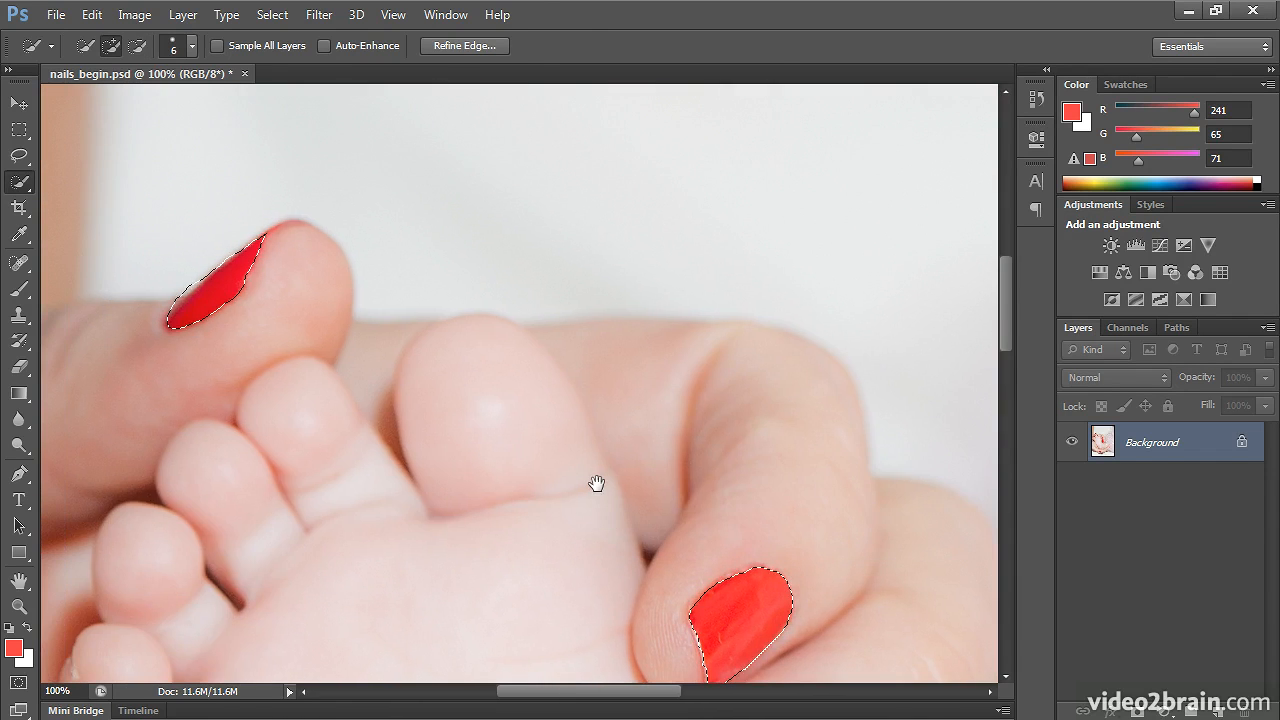
{"action": "key", "text": "alt"}
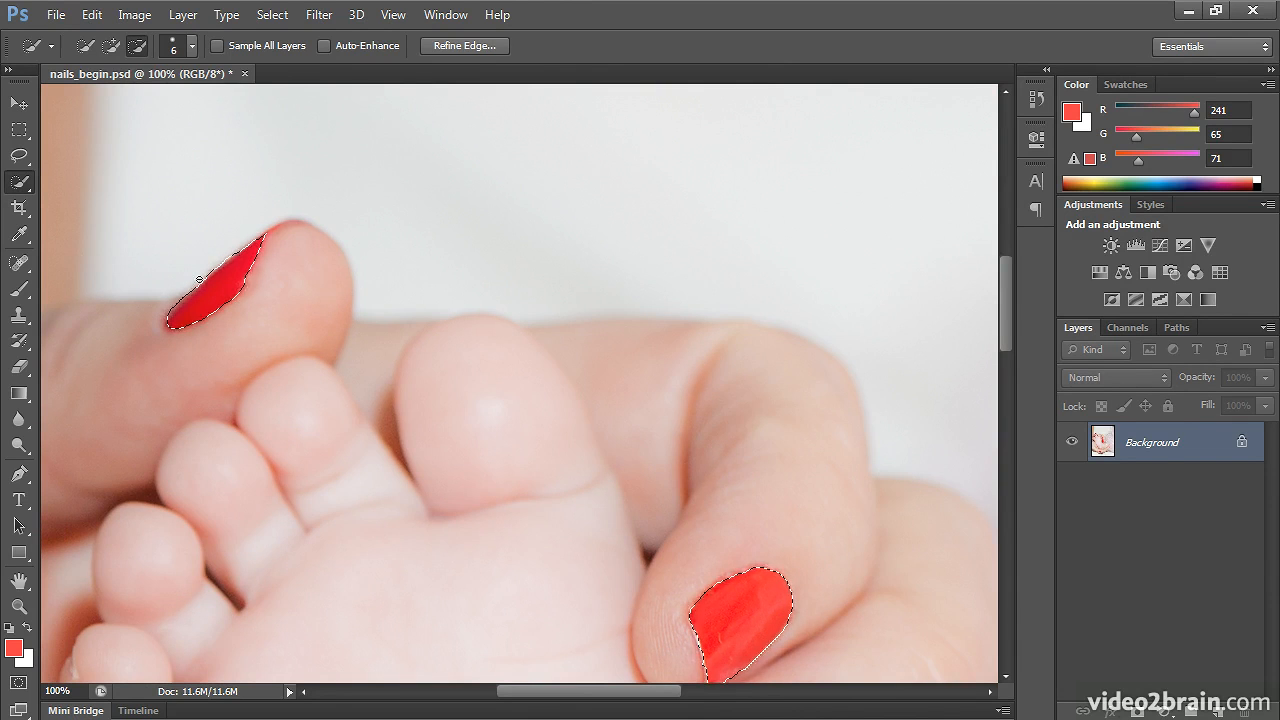
{"action": "key", "text": "alt"}
{"action": "left_click", "coordinate": [275, 228], "text": "alt"}
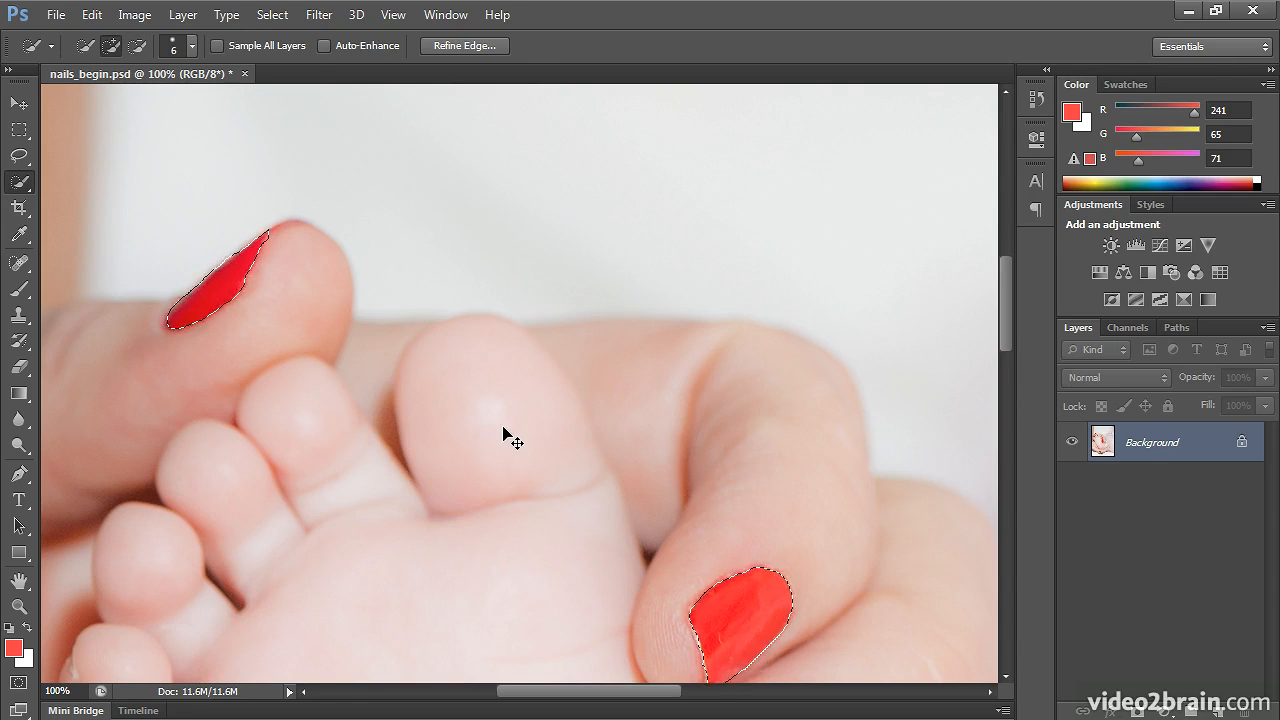
Refine the edges of the nail selection with Smooth 27, Contrast 21% and Feather 3.1 px
{"action": "key", "text": "ctrl+0"}
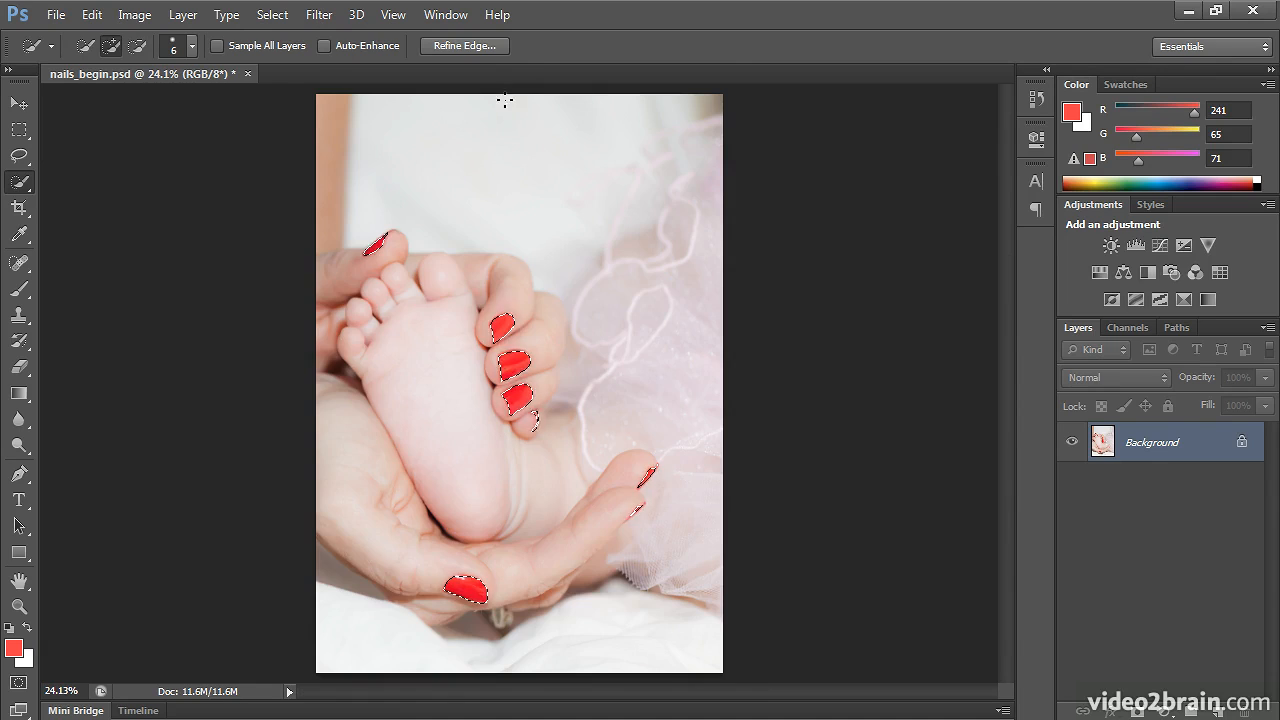
{"action": "left_click", "coordinate": [468, 45]}
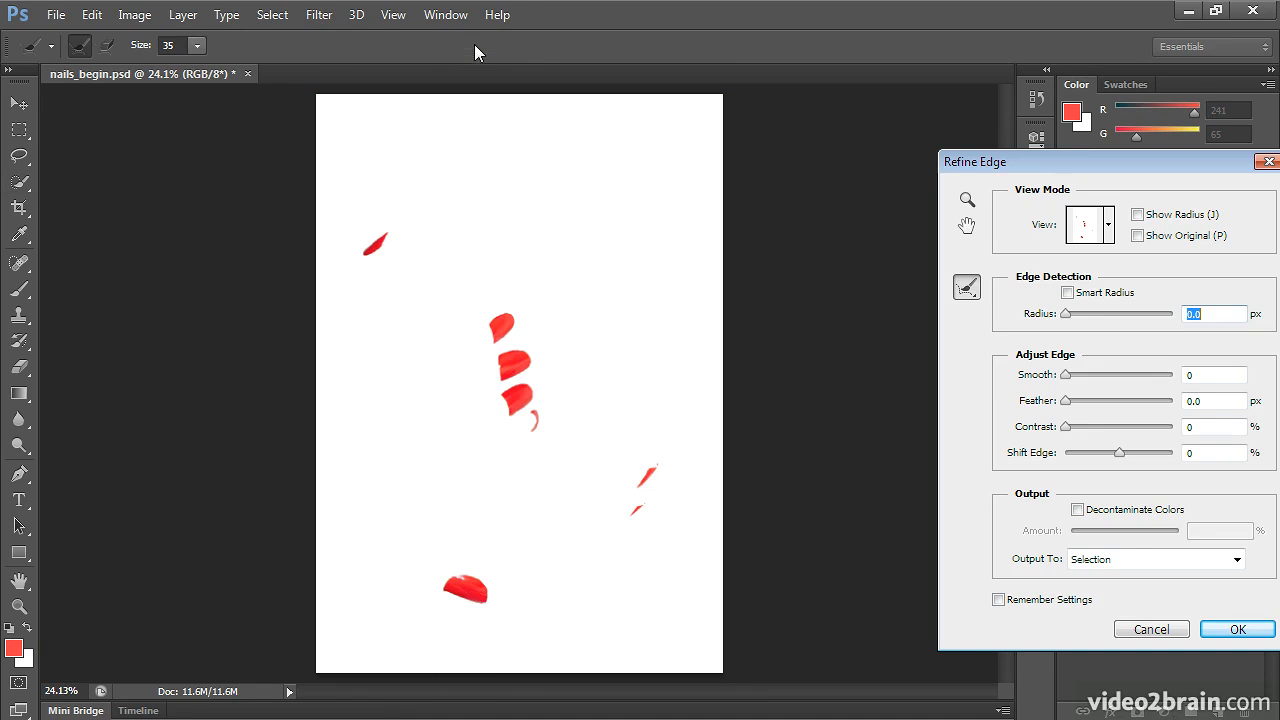
{"action": "left_click", "coordinate": [1087, 378]}
{"action": "left_click_drag", "start_coordinate": [1086, 377], "coordinate": [1095, 375]}
{"action": "left_click", "coordinate": [1089, 428]}
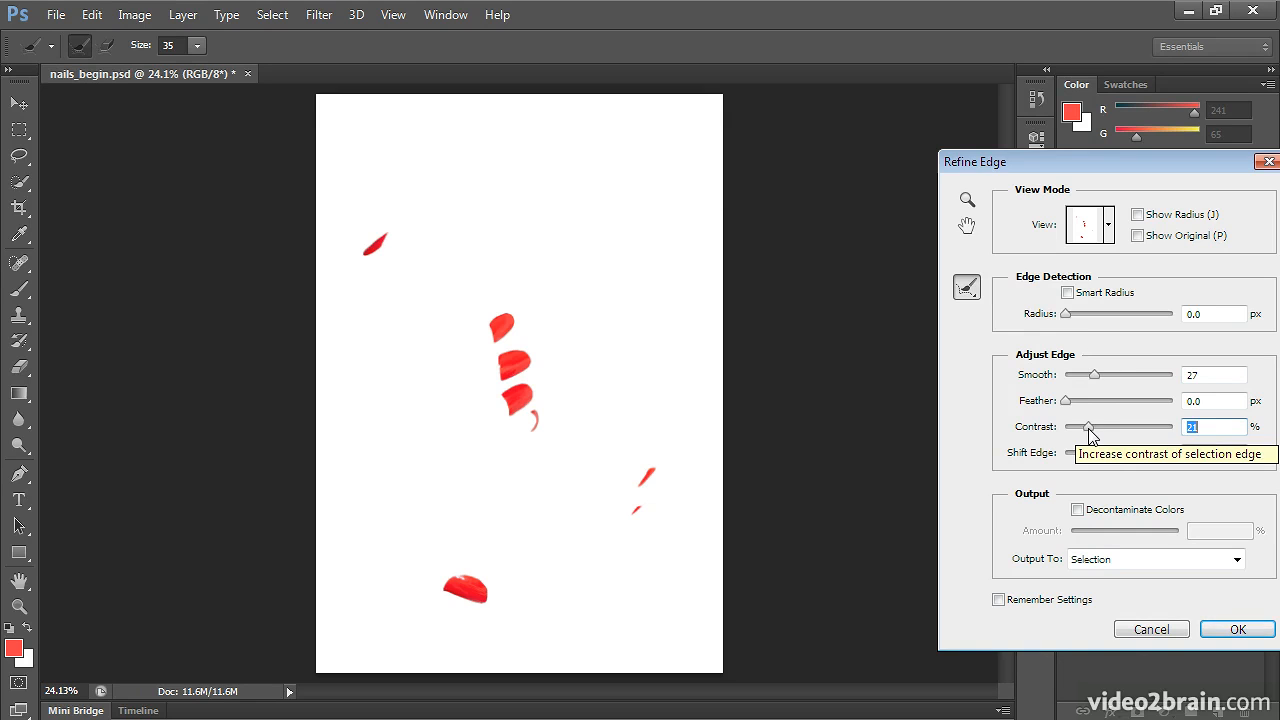
{"action": "left_click_drag", "start_coordinate": [1076, 404], "coordinate": [1085, 403]}
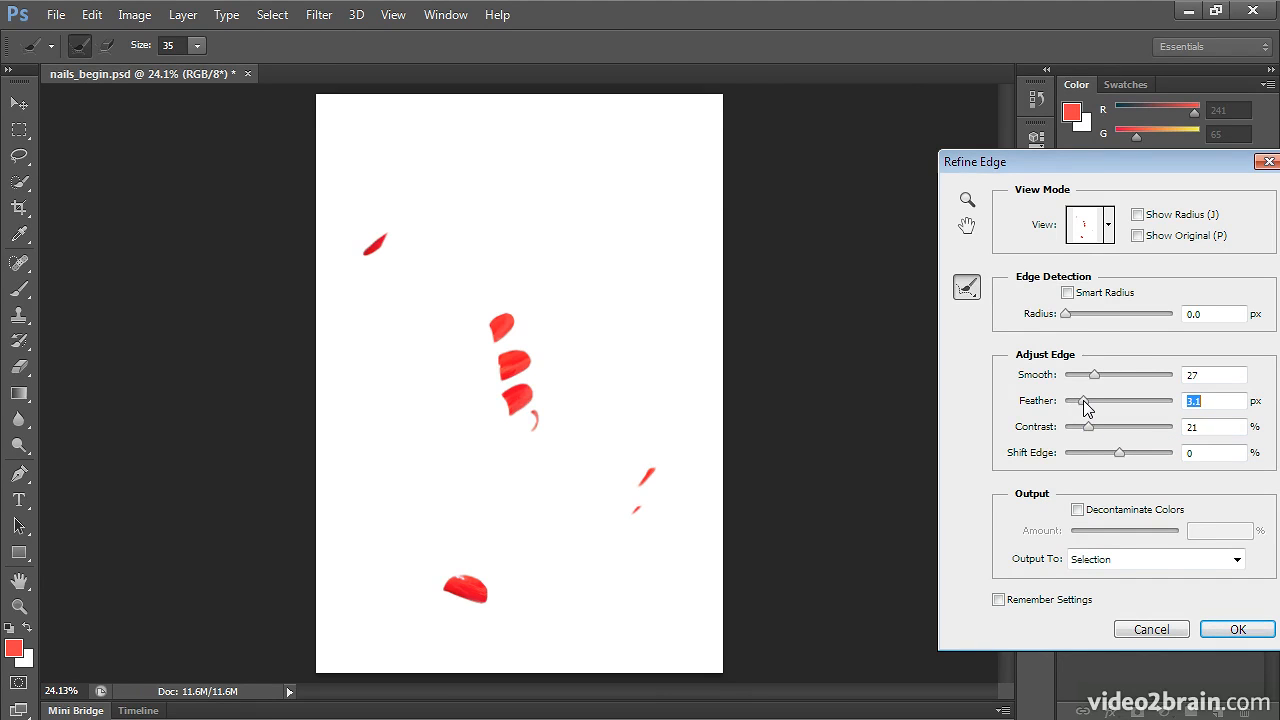
Compare the refined nail edges with the original selection up close and apply the edge refinement
{"action": "key", "text": "ctrl+plus"}
{"action": "key", "text": "ctrl+plus"}
{"action": "key", "text": "ctrl+plus"}
{"action": "key", "text": "ctrl+plus"}
{"action": "key", "text": "ctrl+plus"}
{"action": "key", "text": "ctrl+plus"}
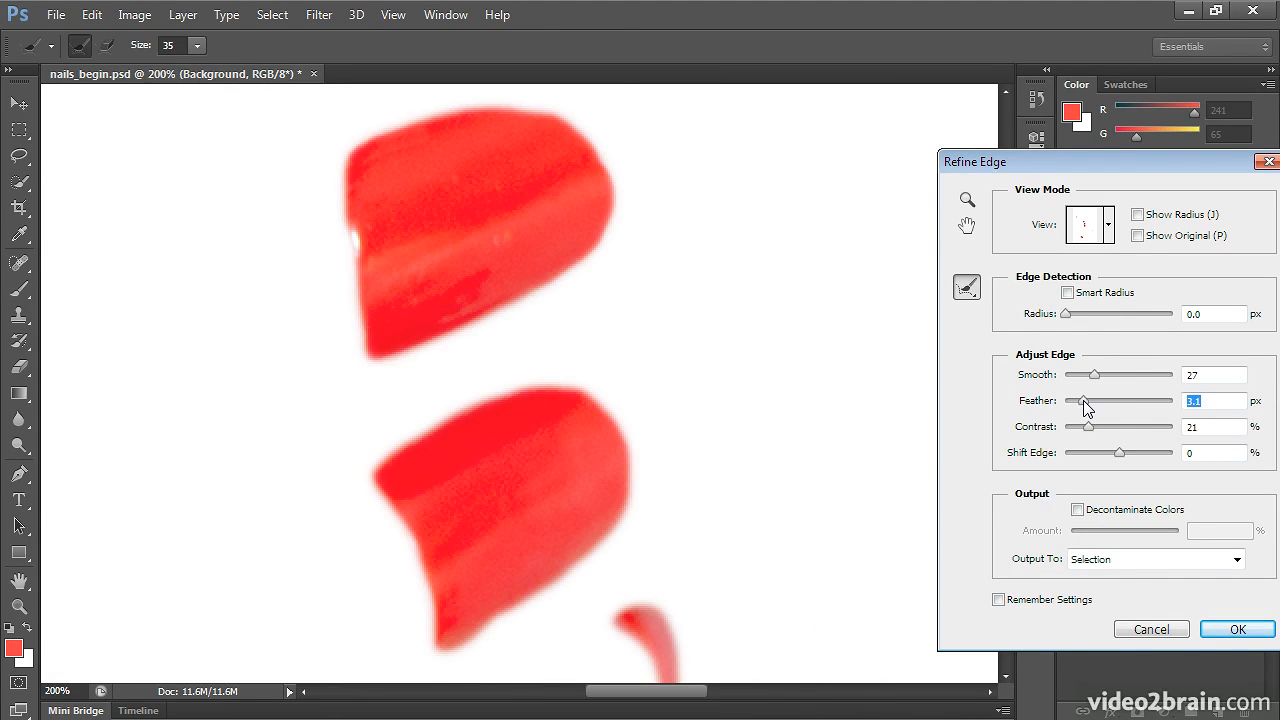
{"action": "left_click", "coordinate": [1138, 236]}
{"action": "left_click", "coordinate": [1138, 236]}
{"action": "left_click", "coordinate": [1237, 648]}
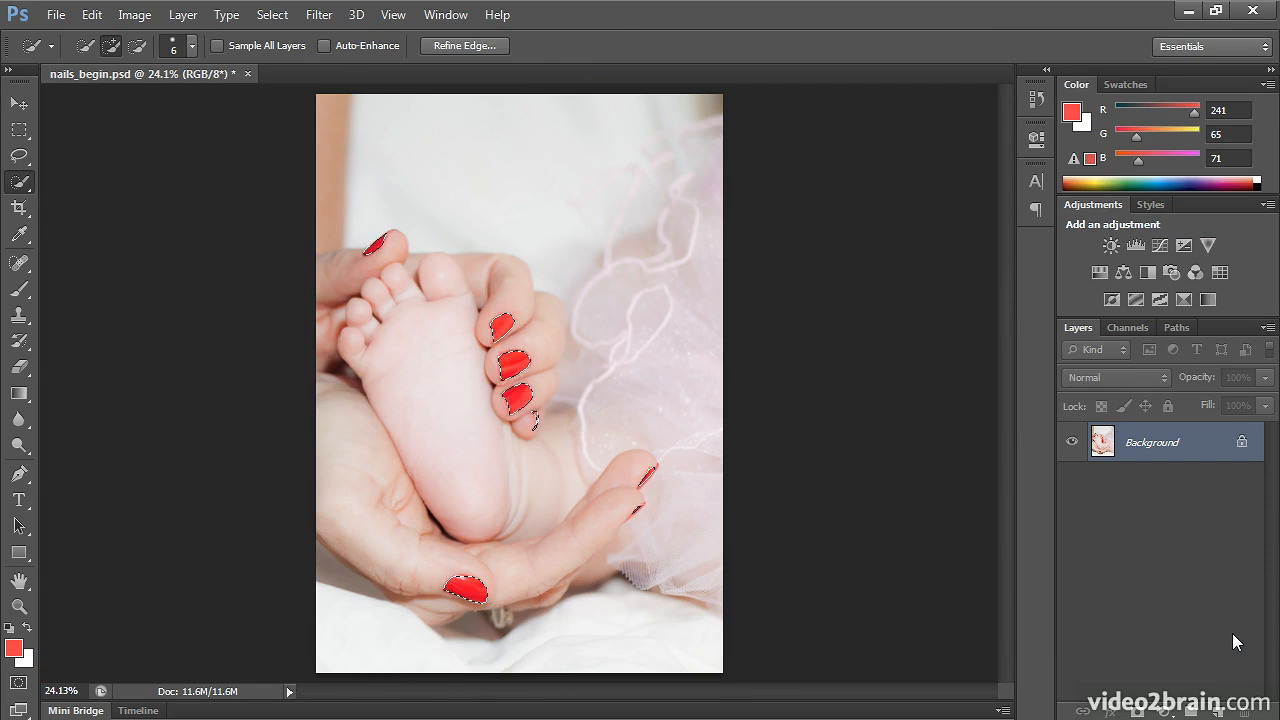
Create a solid color fill layer named blue from the nail selection
{"action": "left_click", "coordinate": [183, 14]}
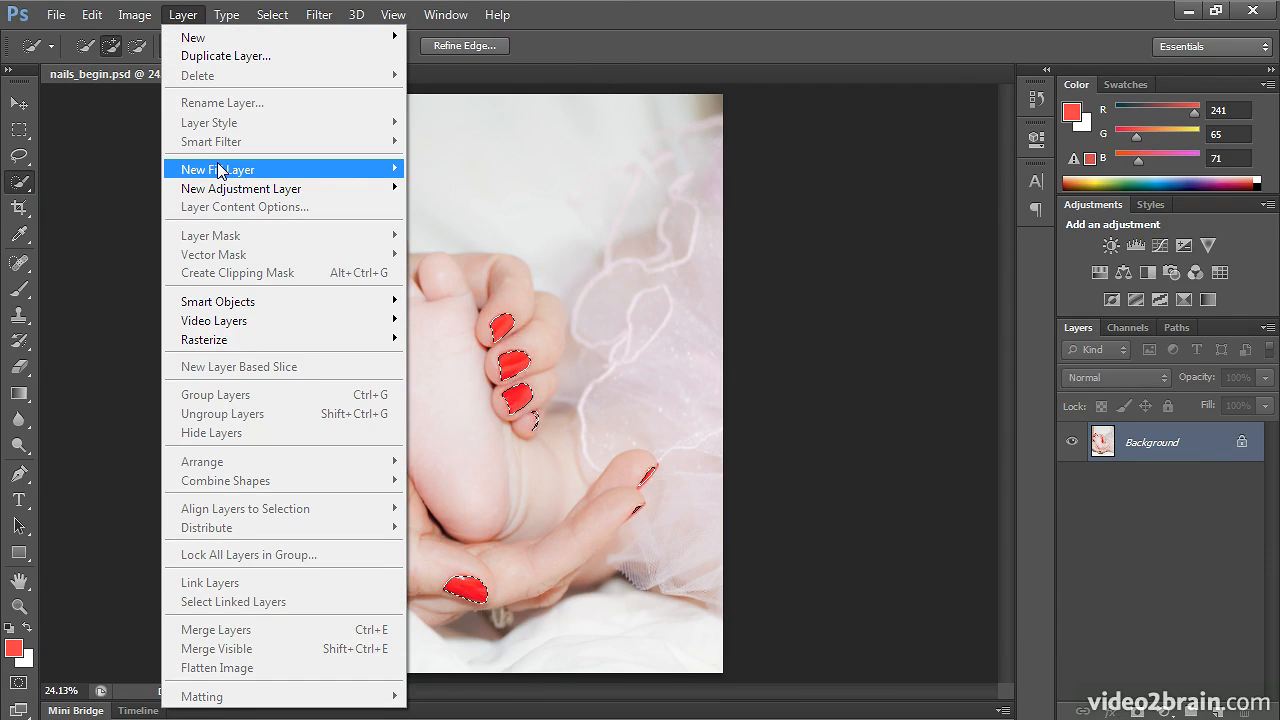
{"action": "mouse_move", "coordinate": [219, 170]}
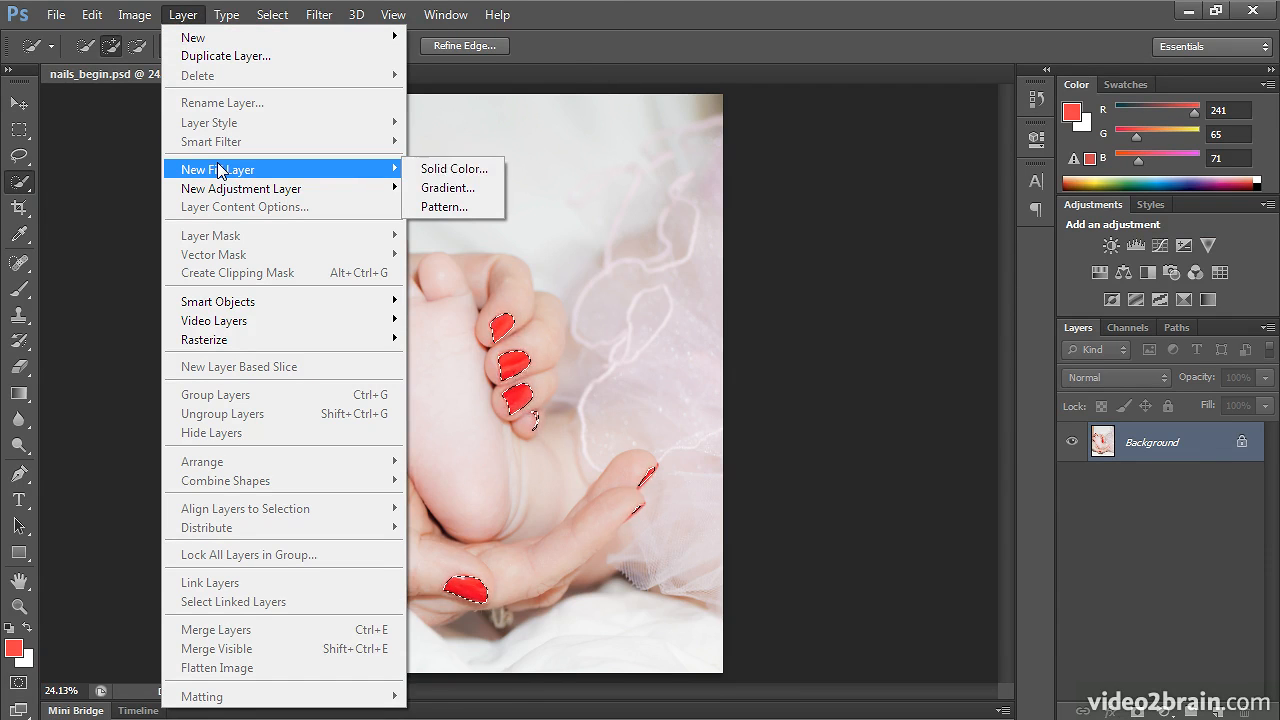
{"action": "left_click", "coordinate": [446, 170]}
{"action": "left_click_drag", "start_coordinate": [488, 186], "coordinate": [680, 176]}
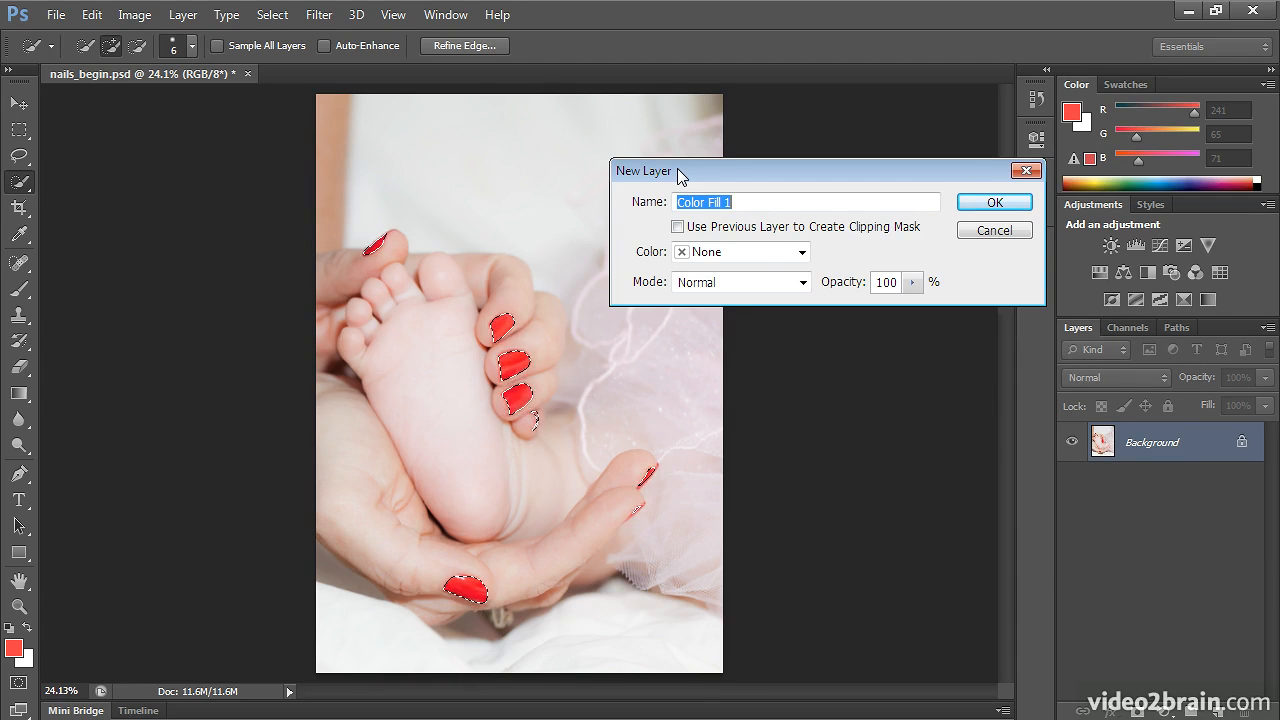
{"action": "type", "text": "blue"}
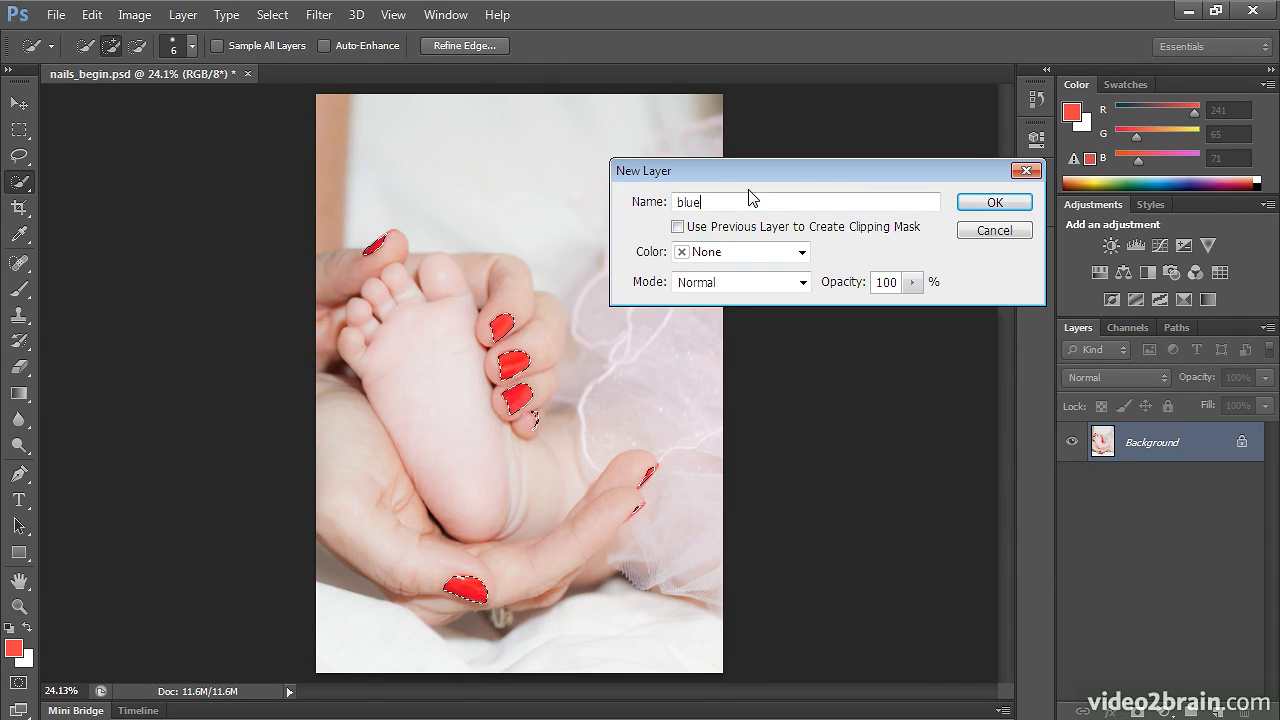
{"action": "left_click", "coordinate": [984, 205]}
Set the fill color to the dark blue 1a2ba8, keeping the nails visible while choosing it
{"action": "left_click_drag", "start_coordinate": [634, 117], "coordinate": [930, 87]}
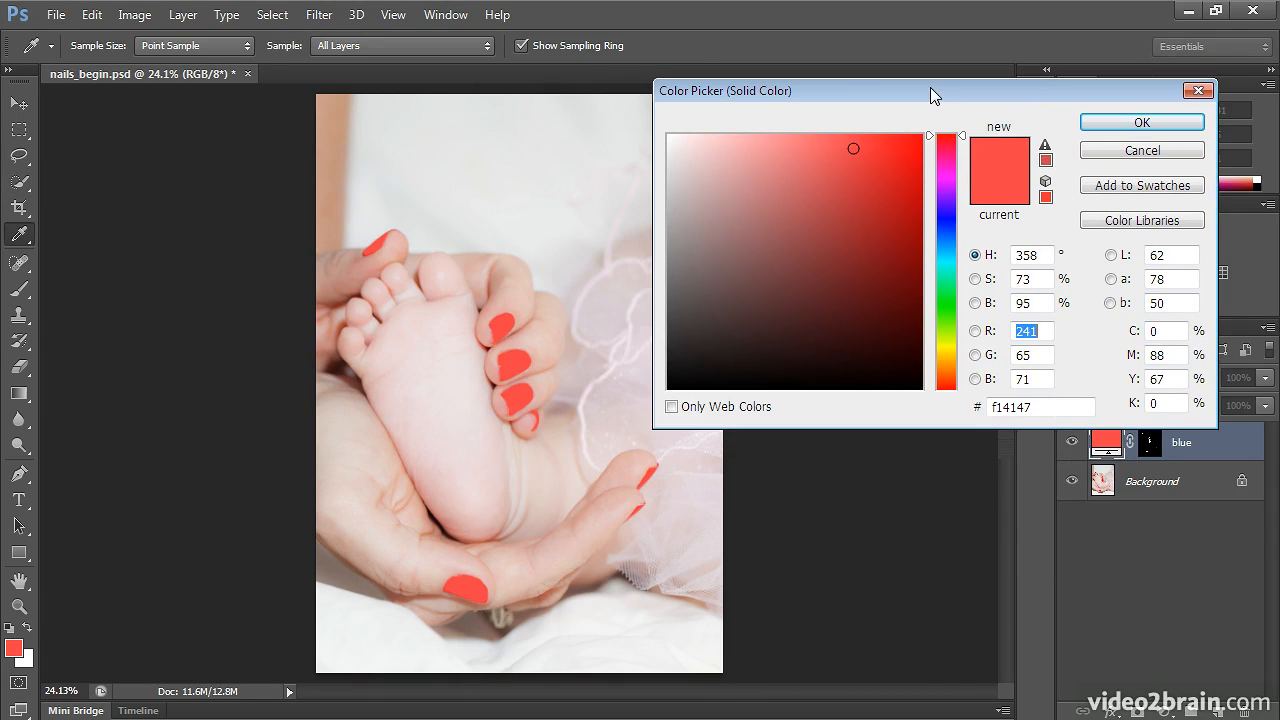
{"action": "left_click", "coordinate": [948, 224]}
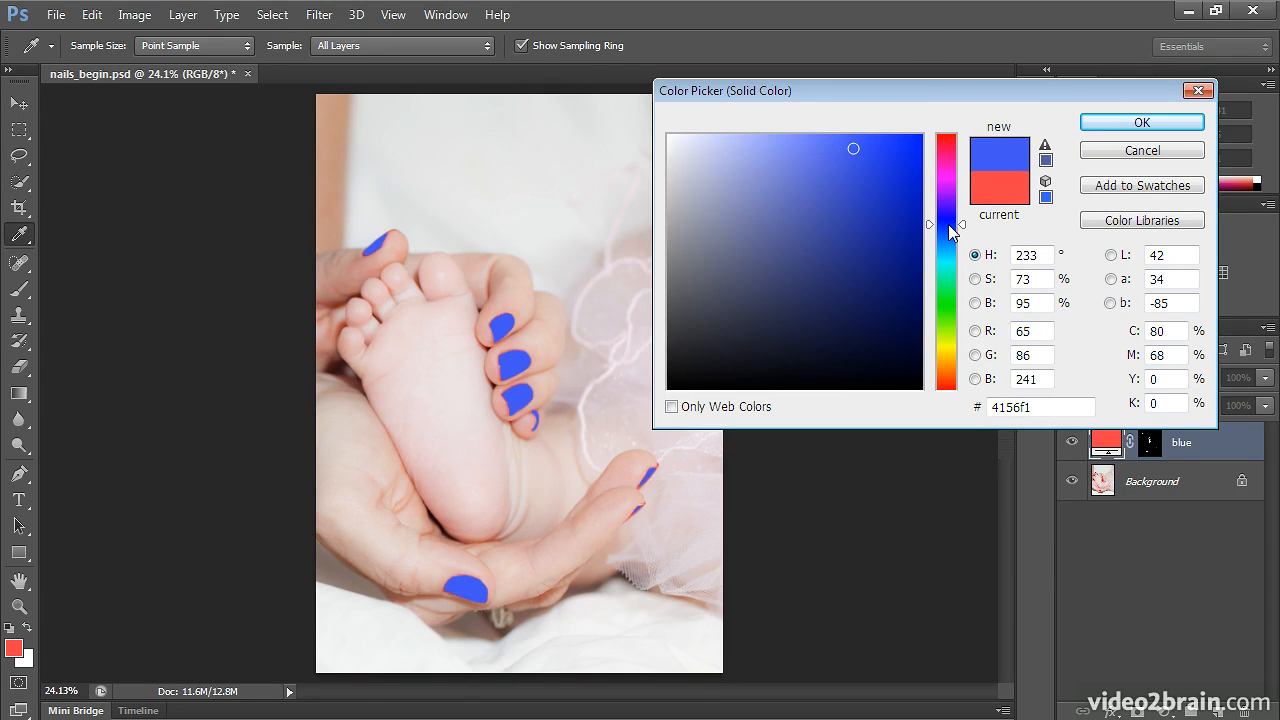
{"action": "left_click", "coordinate": [882, 221]}
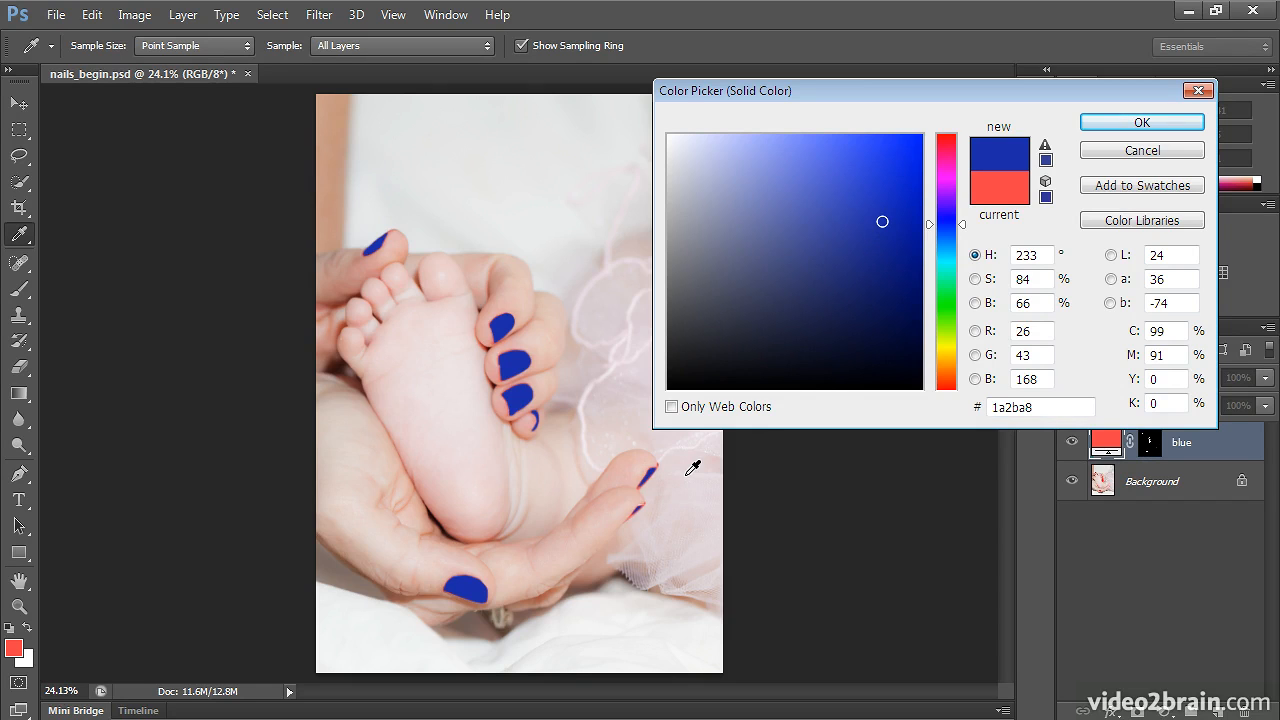
{"action": "left_click", "coordinate": [1125, 124]}
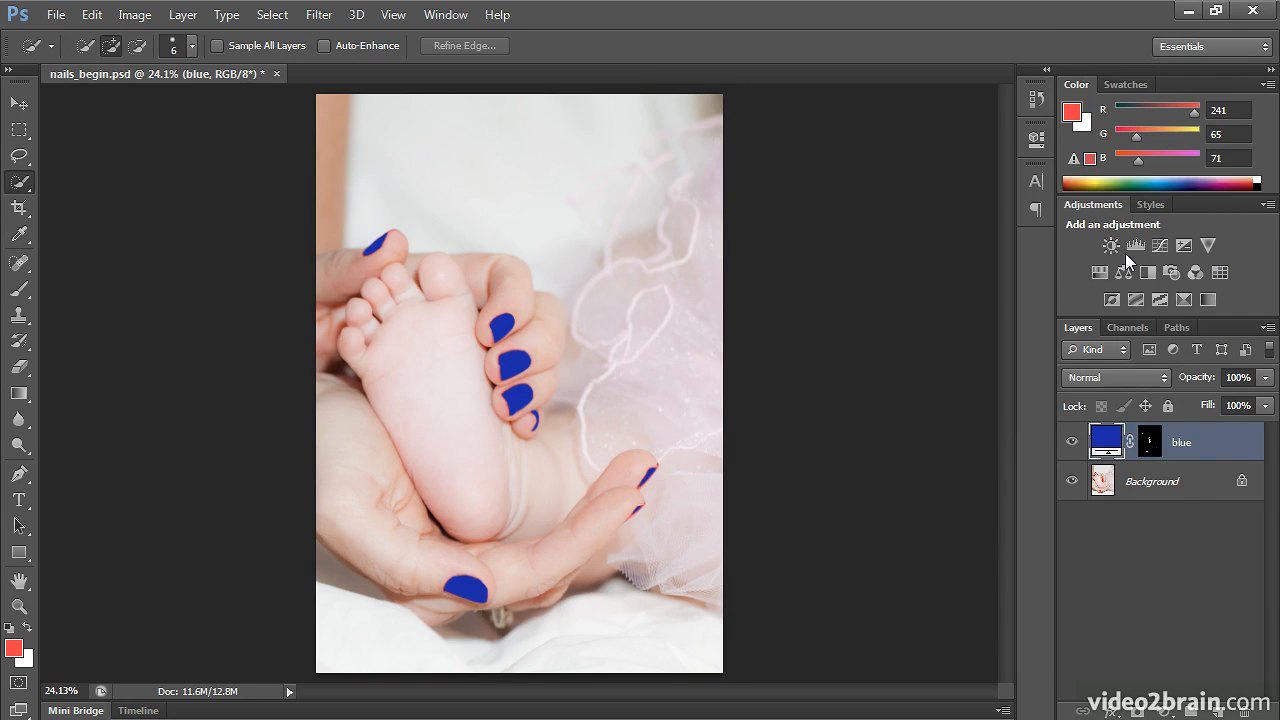
Try the Multiply blend mode on the blue fill layer and inspect the stacked nails up close
{"action": "left_click", "coordinate": [1143, 383]}
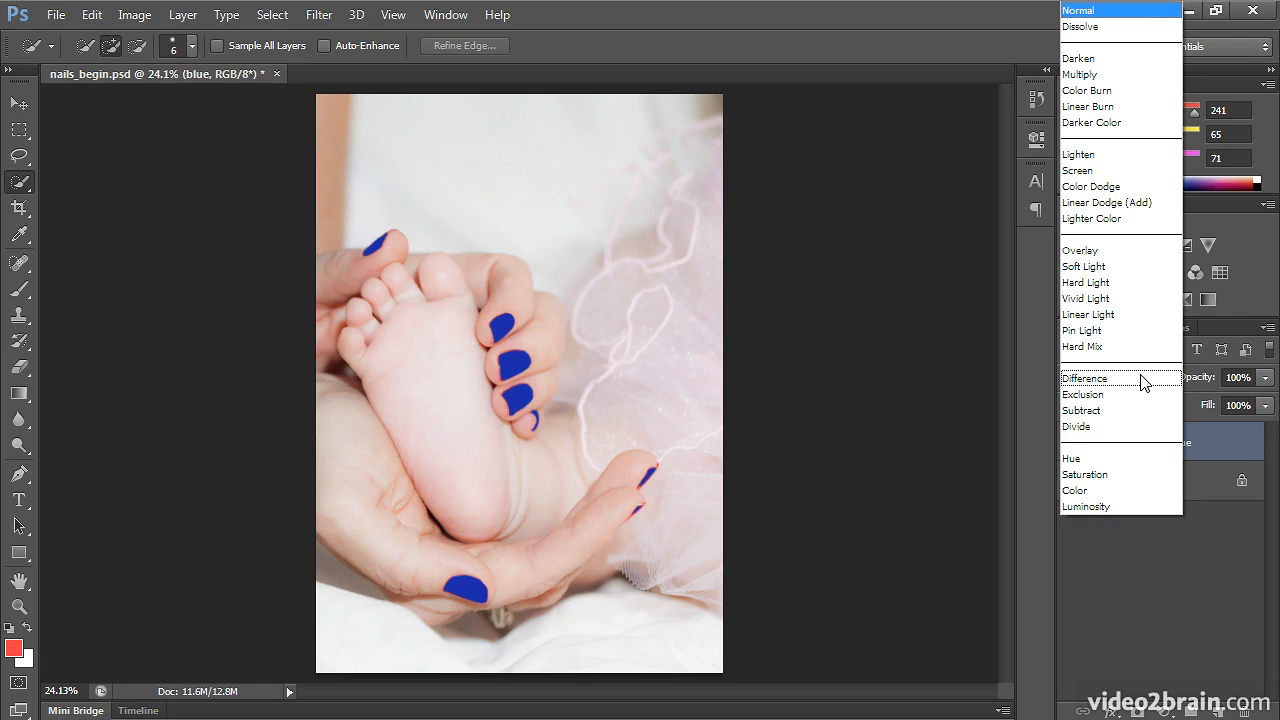
{"action": "left_click", "coordinate": [1150, 76]}
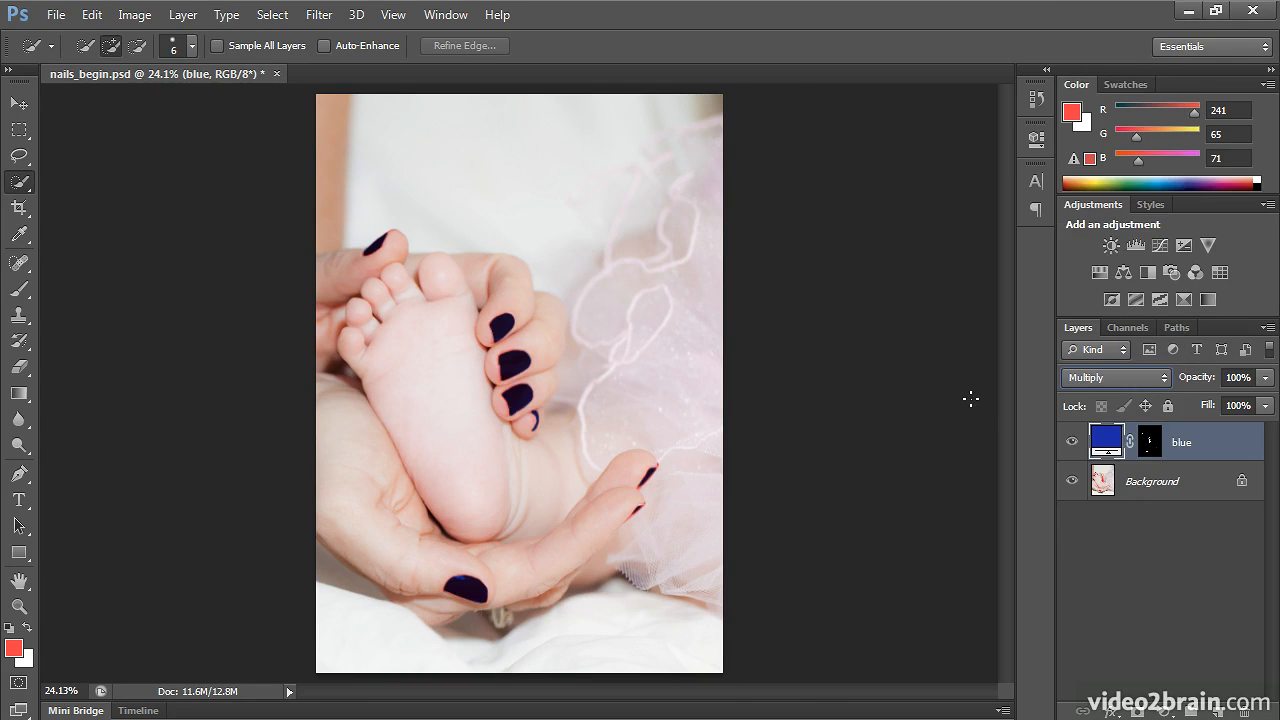
{"action": "key", "text": "ctrl+plus"}
{"action": "key", "text": "ctrl+plus"}
{"action": "key", "text": "ctrl+plus"}
{"action": "key", "text": "ctrl+plus"}
{"action": "key", "text": "ctrl+plus"}
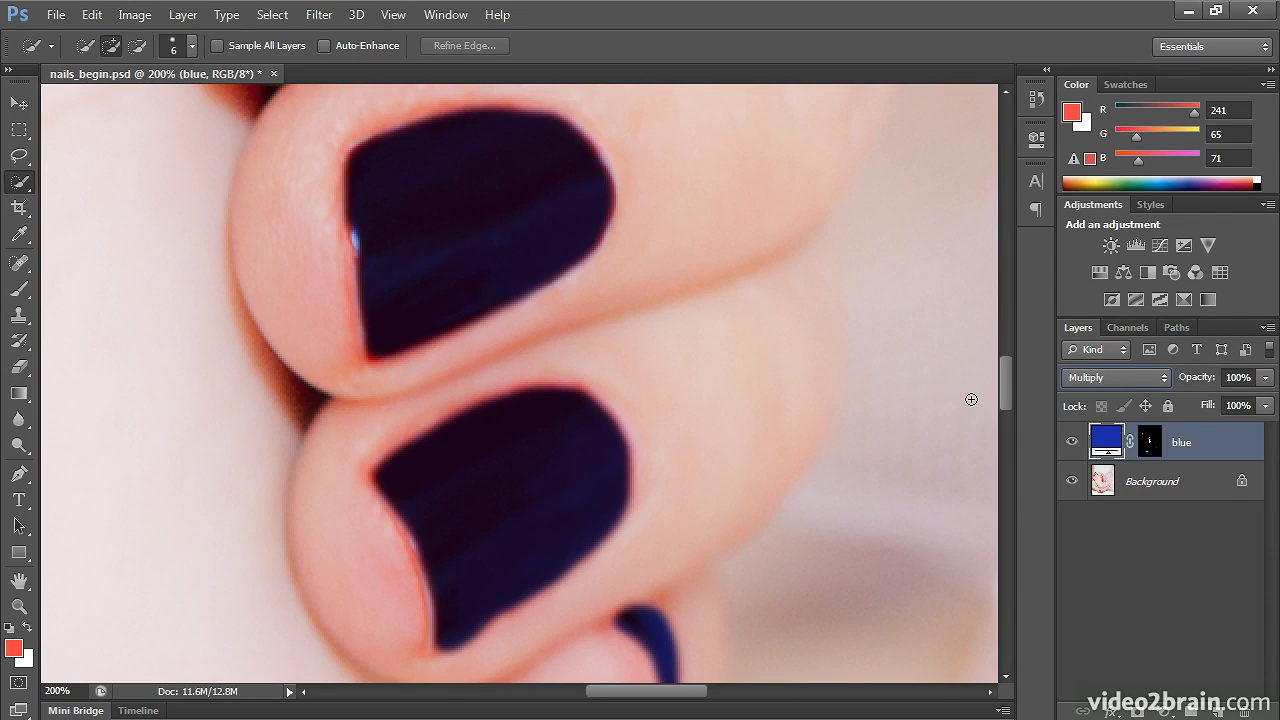
Try the blue fill layer at 59% opacity and restore it to 100%
{"action": "left_click", "coordinate": [1265, 377]}
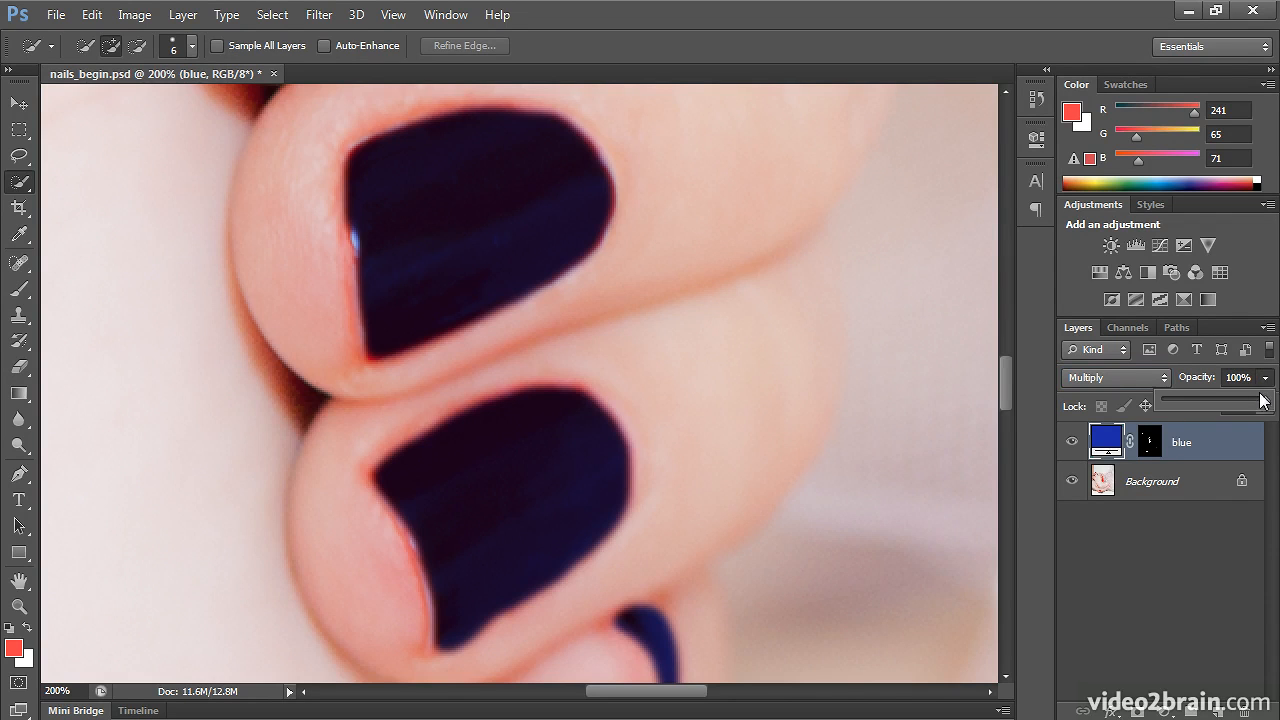
{"action": "left_click_drag", "start_coordinate": [1256, 400], "coordinate": [1223, 397]}
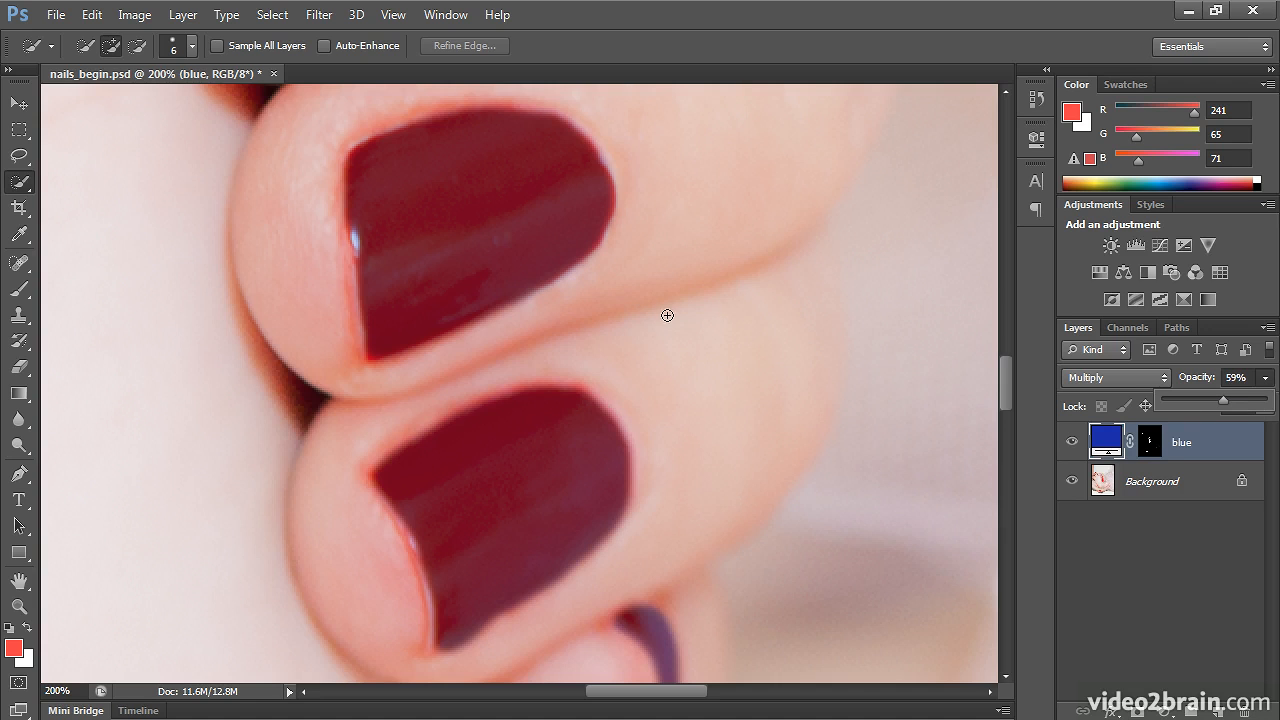
{"action": "left_click_drag", "start_coordinate": [1222, 398], "coordinate": [1276, 403]}
Try the Color Dodge, Color Burn, Hard Light, Soft Light and Lighten blend modes on the blue fill layer
{"action": "left_click", "coordinate": [1135, 377]}
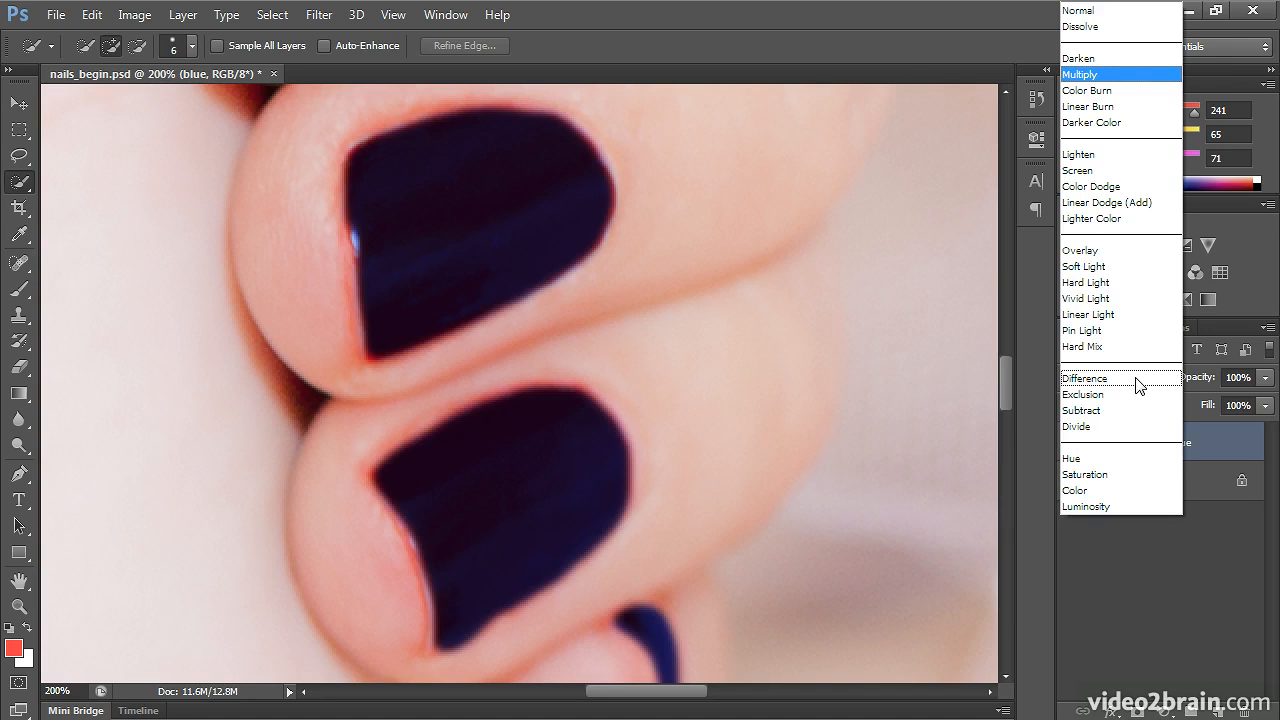
{"action": "left_click", "coordinate": [1165, 186]}
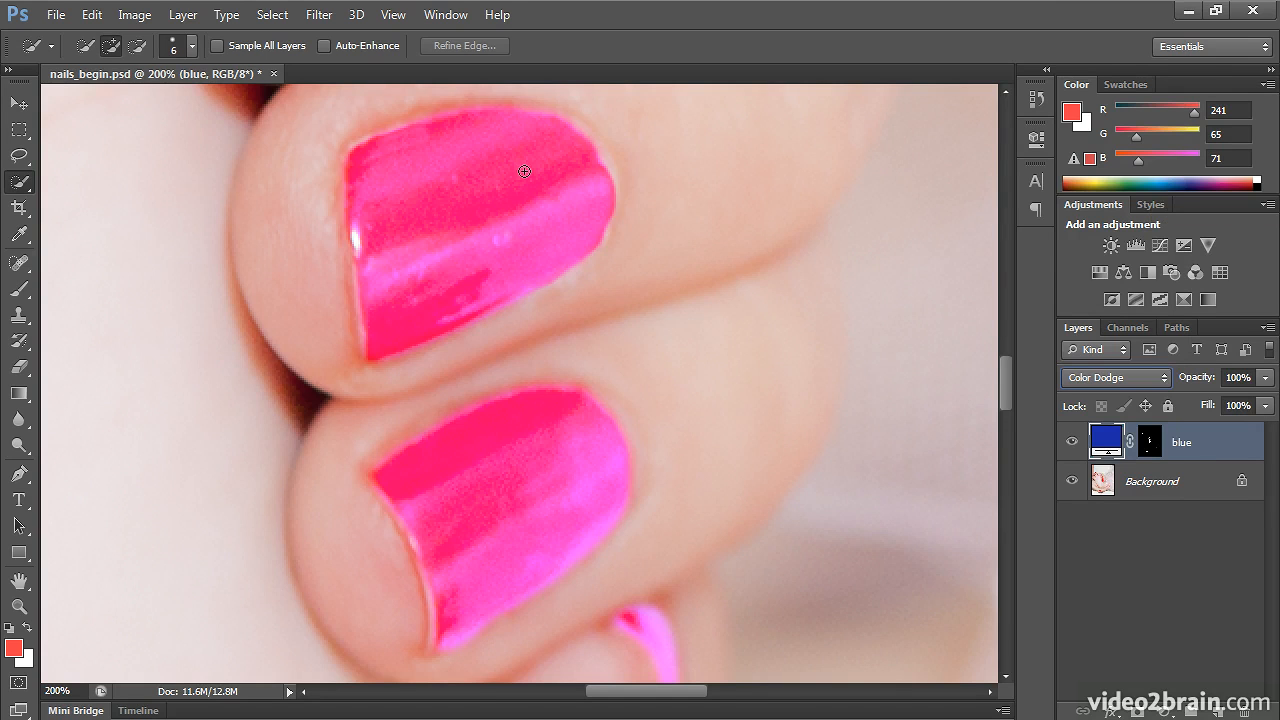
{"action": "left_click", "coordinate": [1088, 379]}
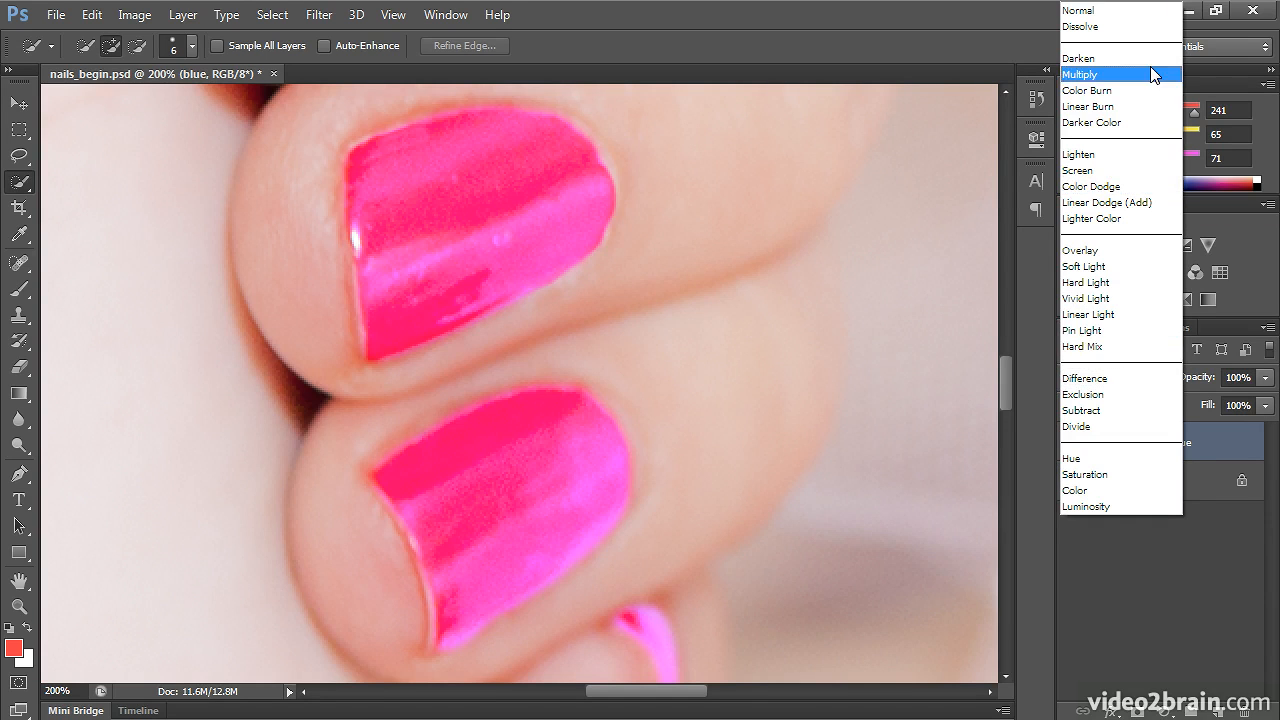
{"action": "left_click", "coordinate": [1142, 90]}
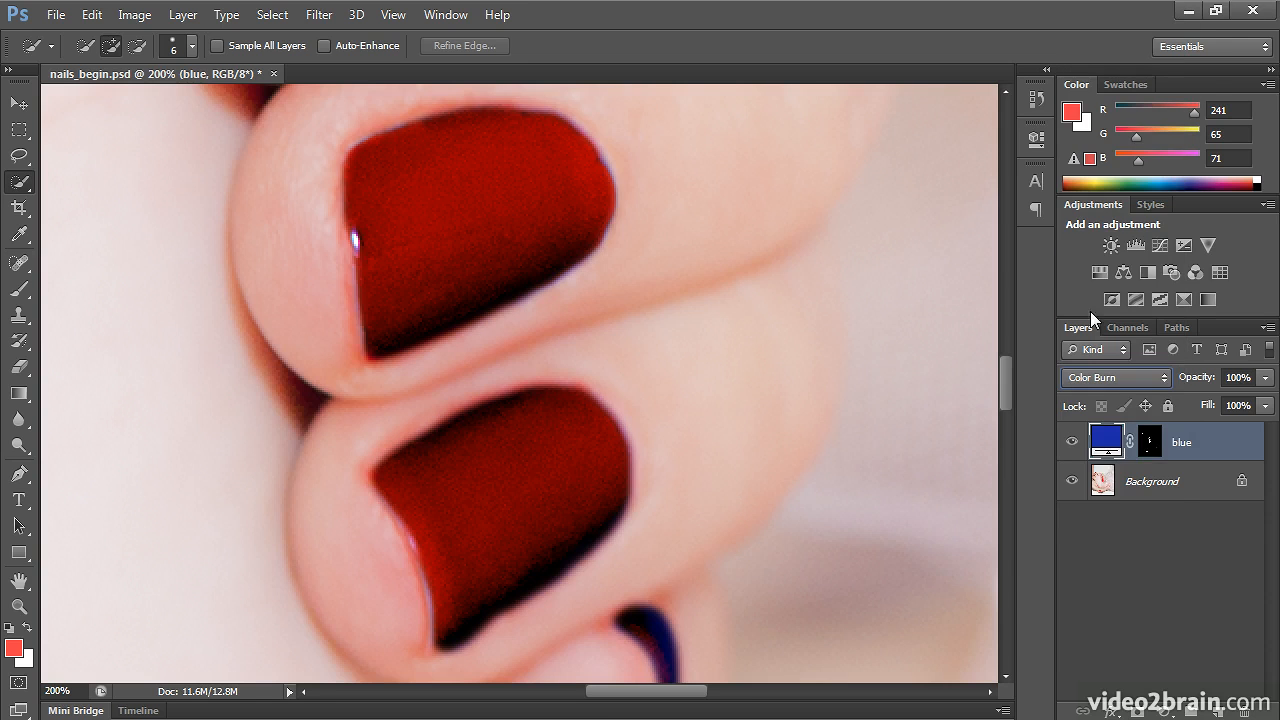
{"action": "left_click", "coordinate": [1085, 380]}
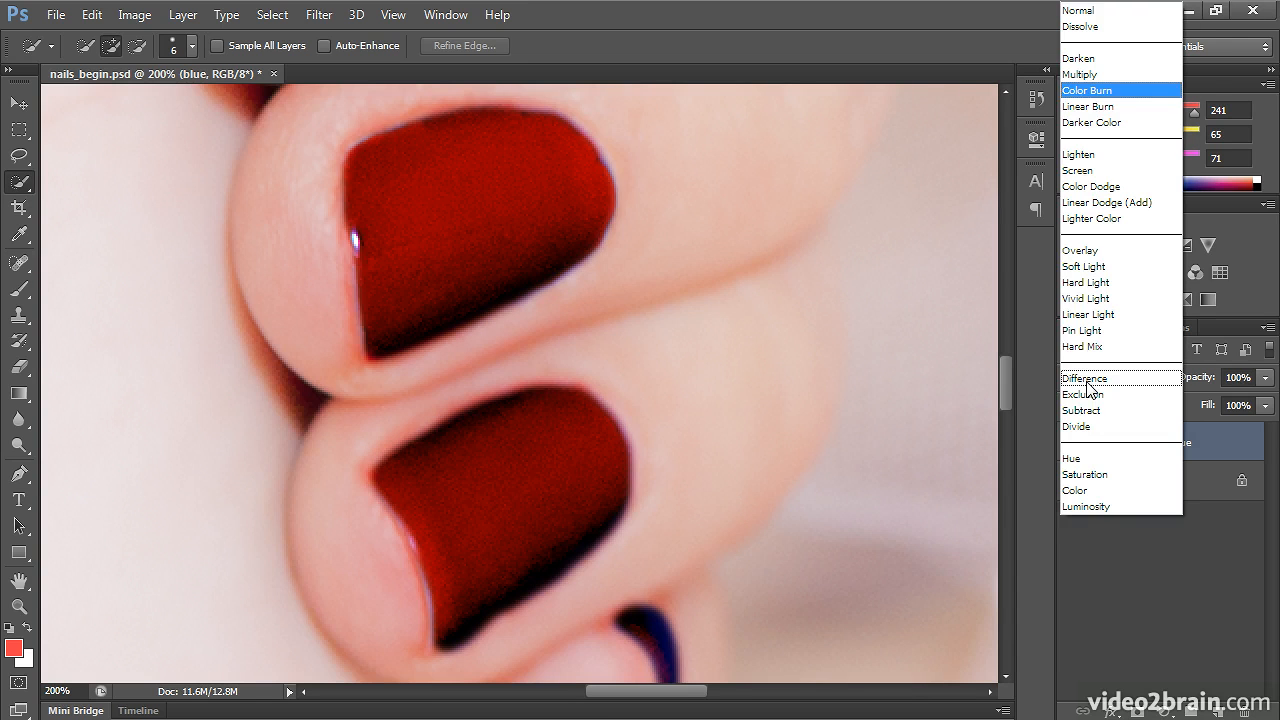
{"action": "left_click", "coordinate": [1112, 284]}
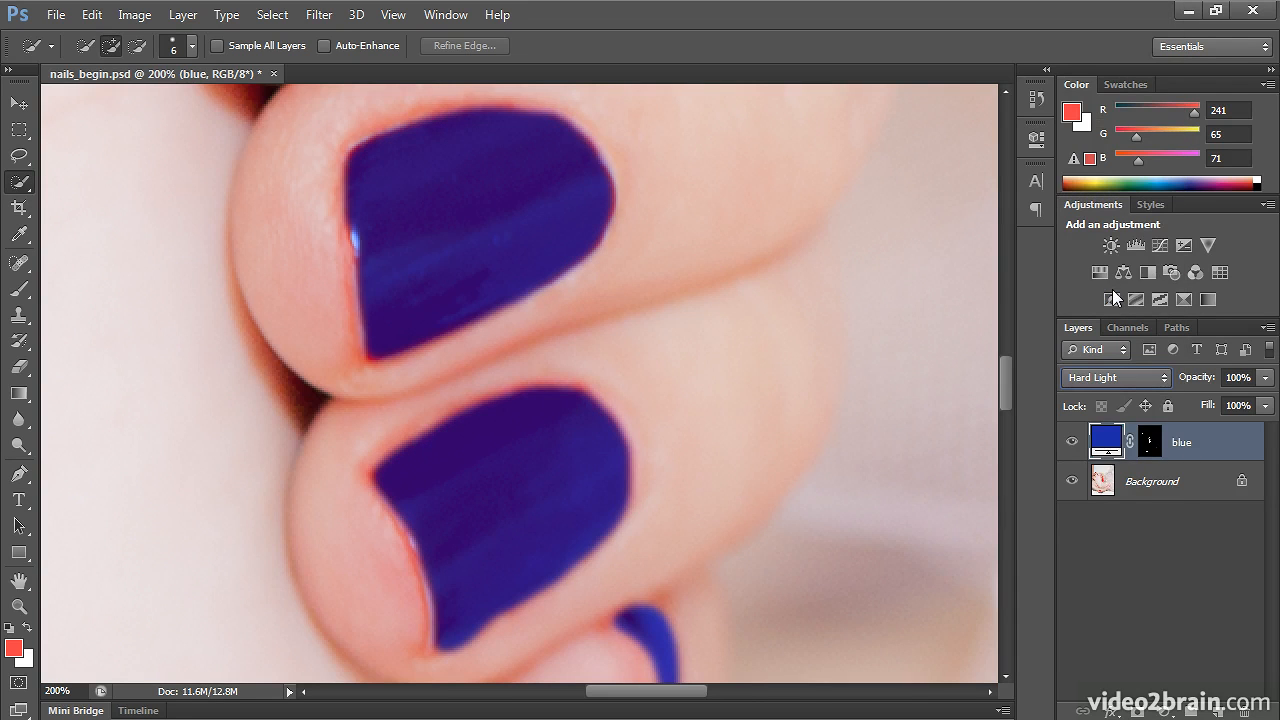
{"action": "left_click", "coordinate": [1105, 377]}
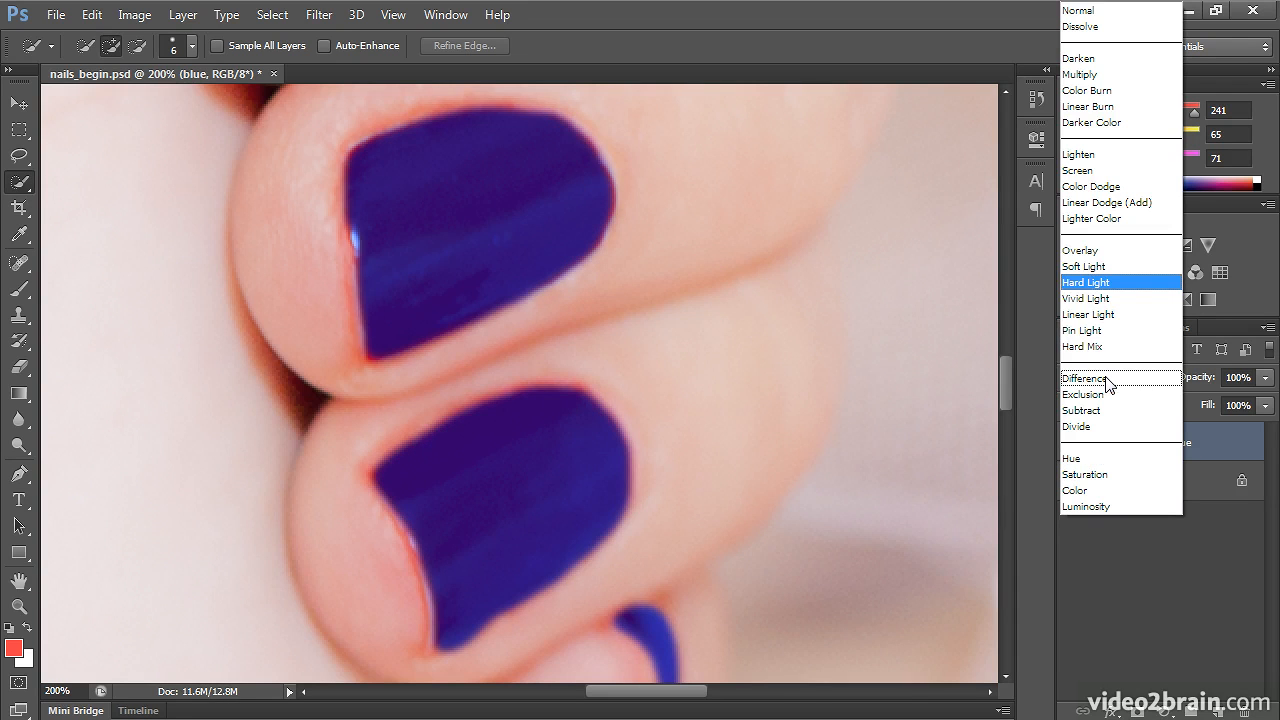
{"action": "left_click", "coordinate": [1127, 281]}
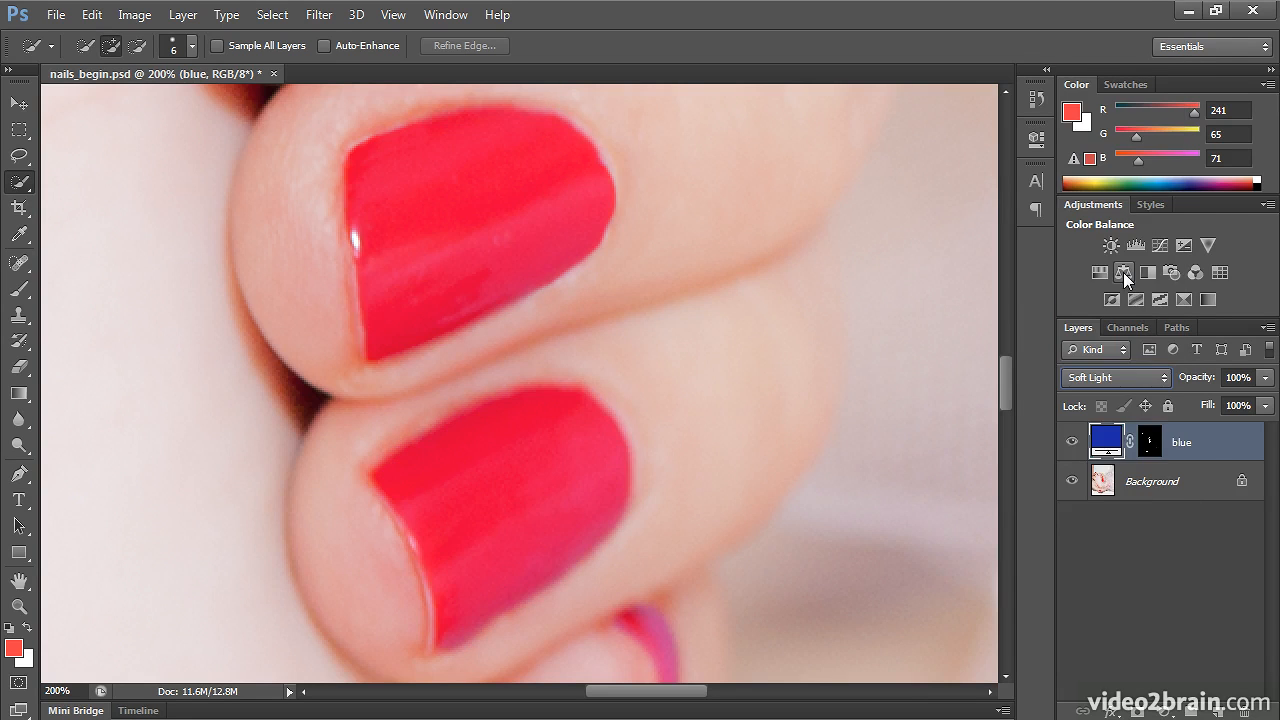
{"action": "left_click", "coordinate": [1123, 377]}
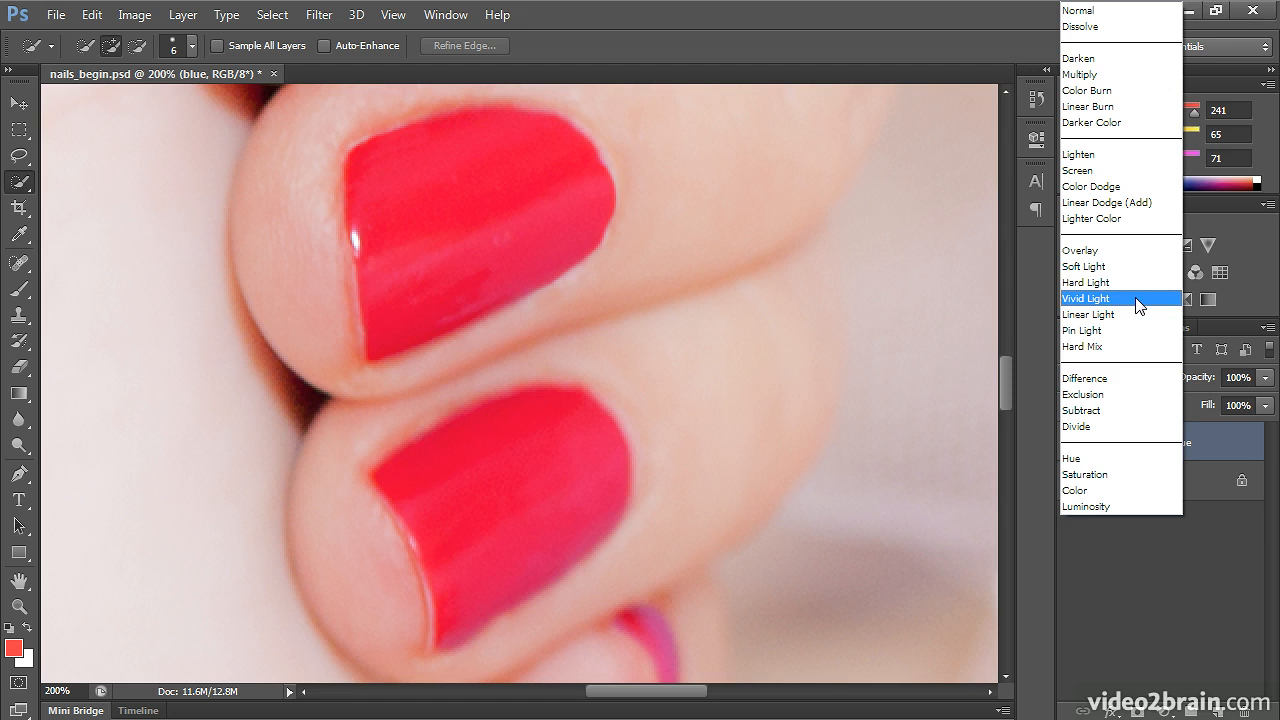
{"action": "left_click", "coordinate": [1159, 156]}
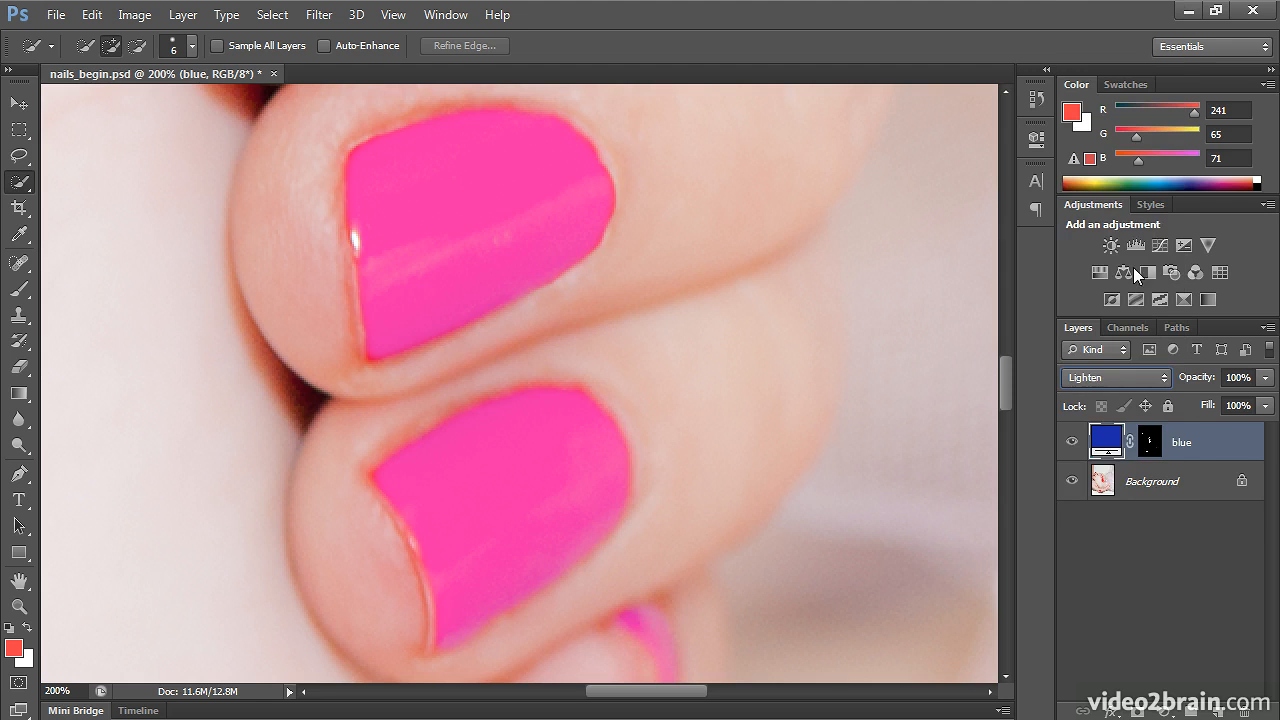
Set the blue fill layer's blend mode to Hard Light and check the result on the whole hand
{"action": "left_click", "coordinate": [1108, 374]}
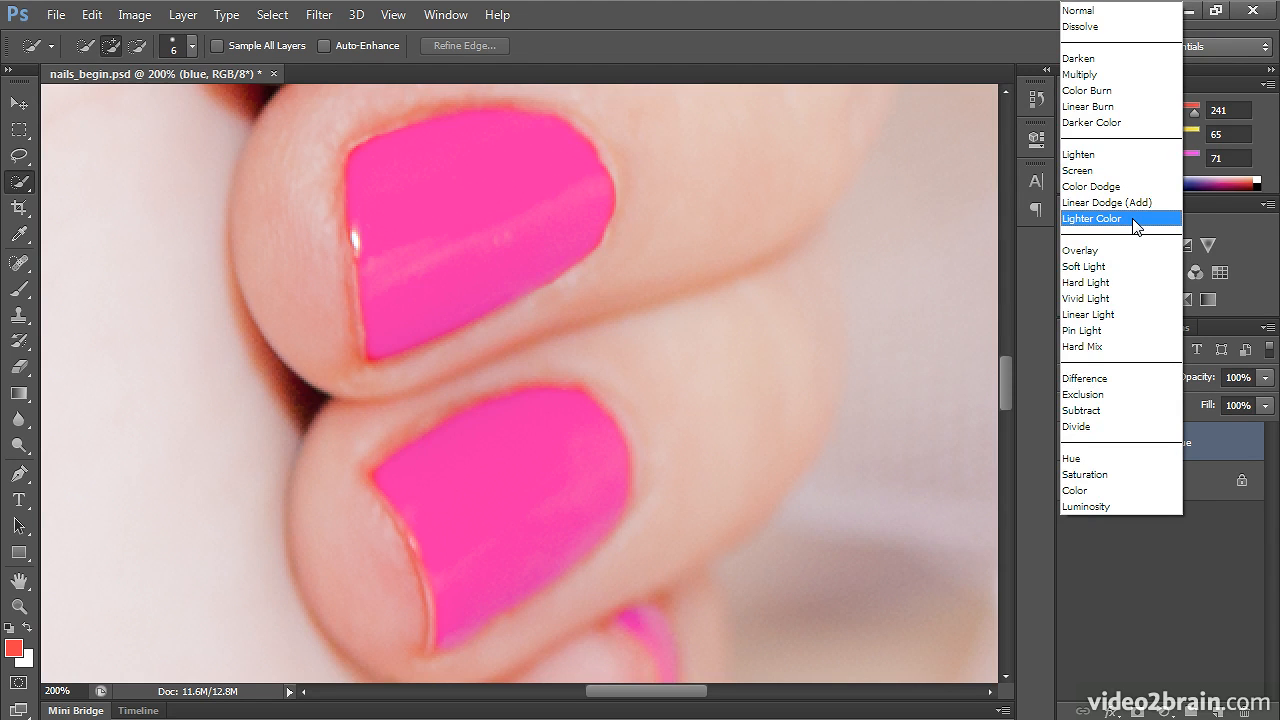
{"action": "left_click", "coordinate": [1127, 278]}
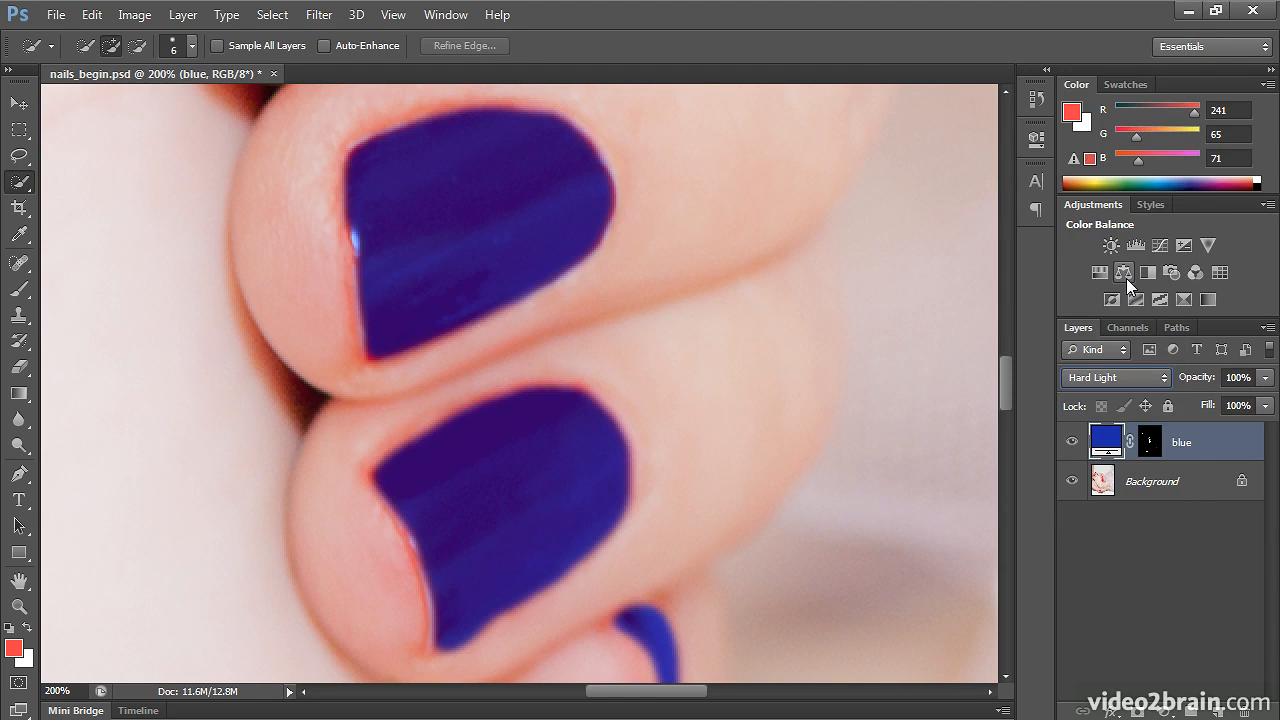
{"action": "key", "text": "ctrl+minus"}
{"action": "key", "text": "ctrl+minus"}
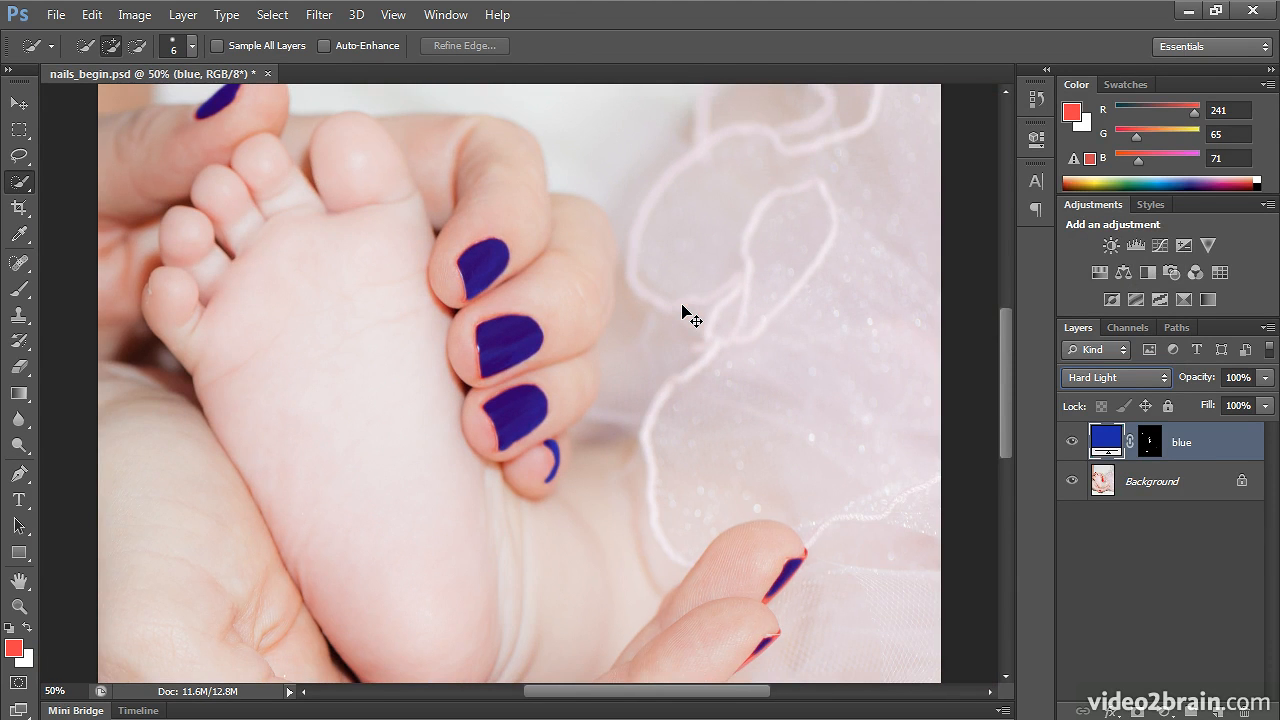
Target the blue fill layer's mask and set up a 3 px black Brush for touching up the lower stacked nail's edges
{"action": "left_click", "coordinate": [1153, 447]}
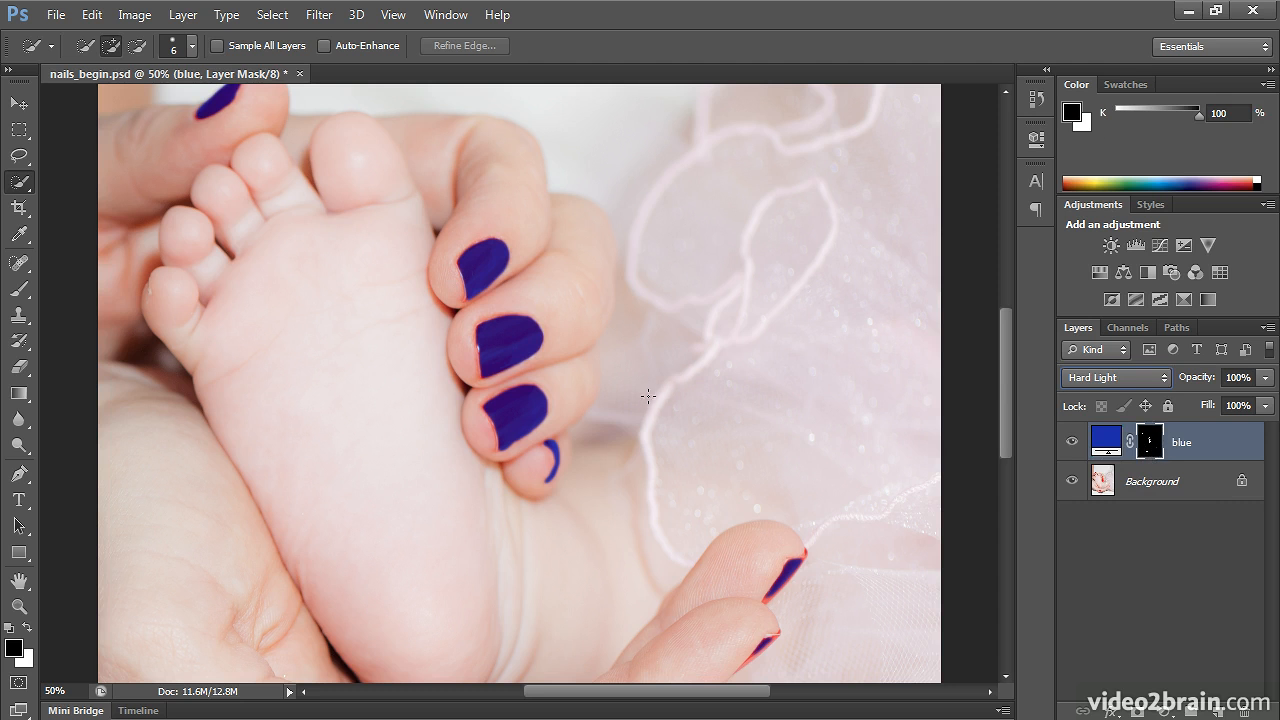
{"action": "key", "text": "ctrl+plus"}
{"action": "key", "text": "ctrl+plus"}
{"action": "key", "text": "ctrl+plus"}
{"action": "key", "text": "ctrl+plus"}
{"action": "key", "text": "ctrl+plus"}
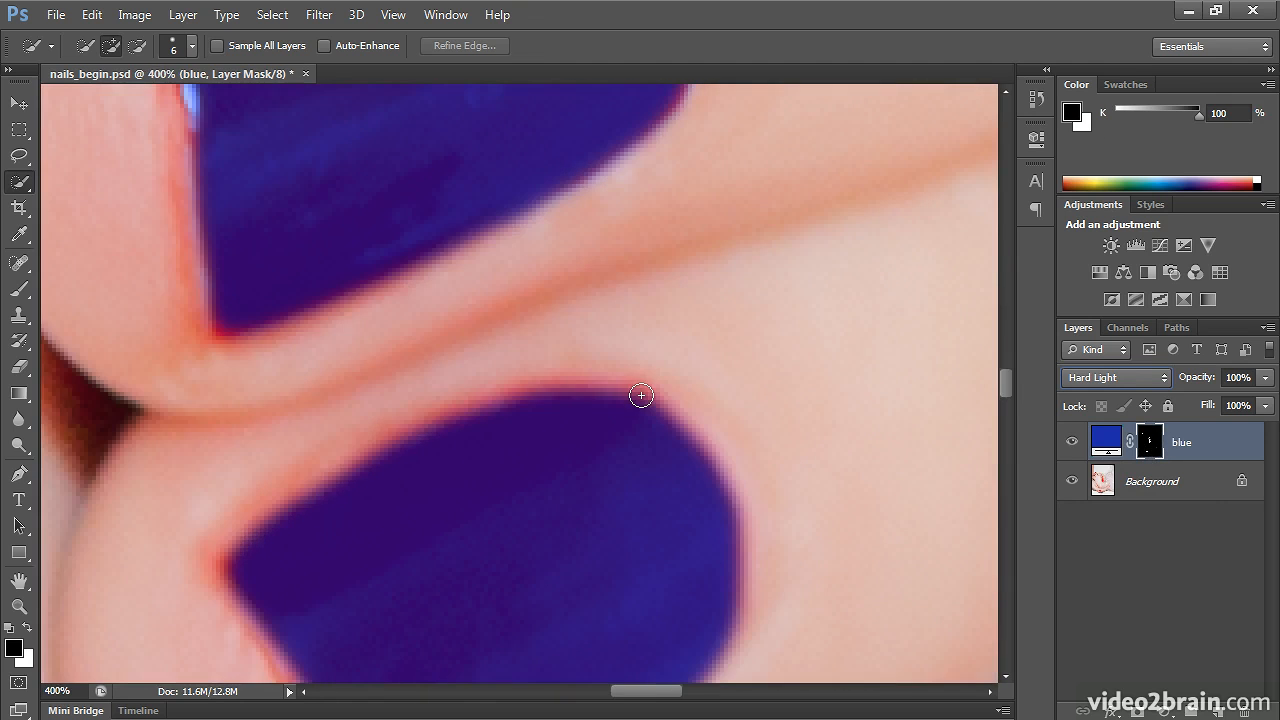
{"action": "left_click_drag", "start_coordinate": [591, 463], "coordinate": [631, 179]}
{"action": "left_click", "coordinate": [24, 293]}
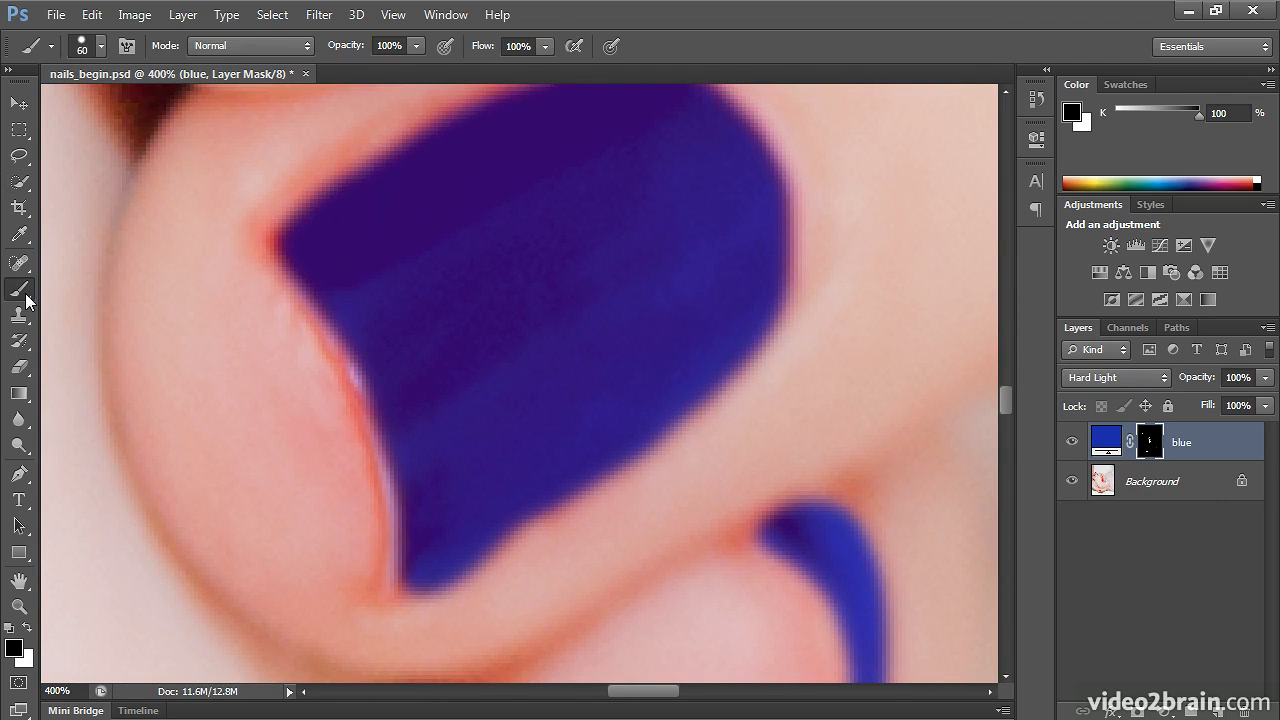
{"action": "key", "text": "bracketleft"}
{"action": "key", "text": "bracketleft"}
{"action": "key", "text": "bracketleft"}
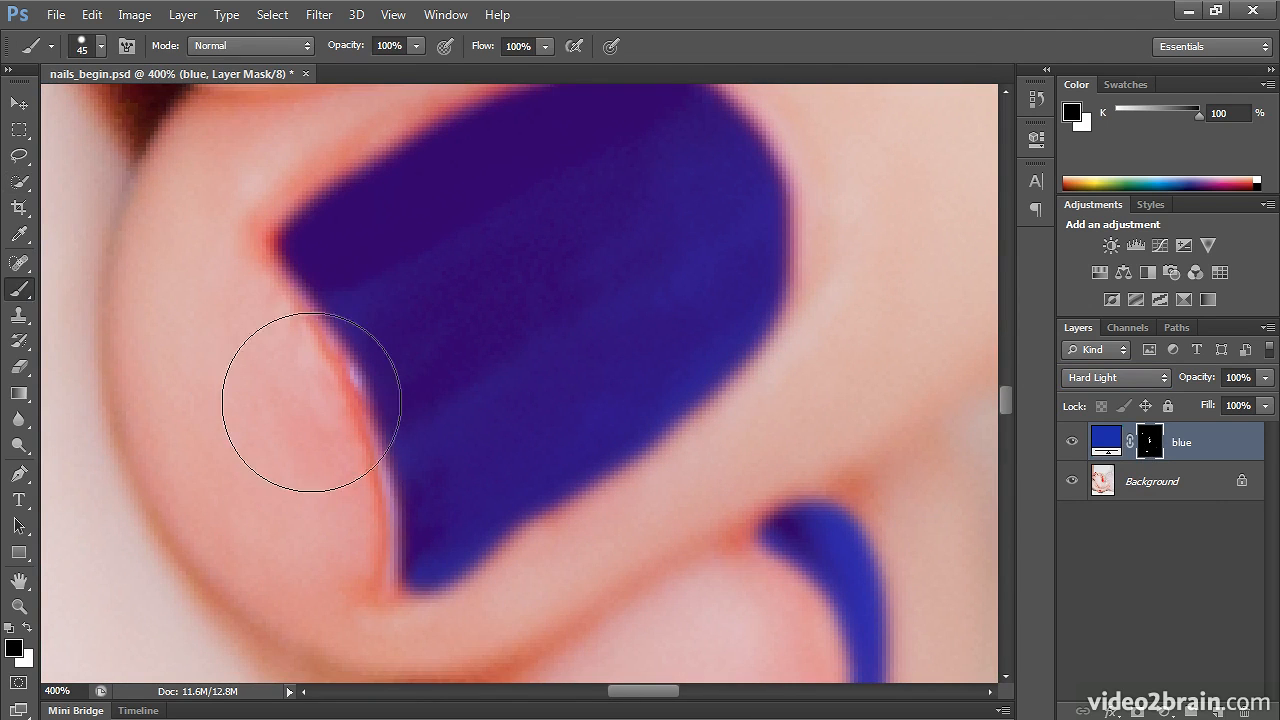
{"action": "key", "text": "bracketleft"}
{"action": "key", "text": "bracketleft"}
{"action": "key", "text": "bracketleft"}
{"action": "key", "text": "bracketleft"}
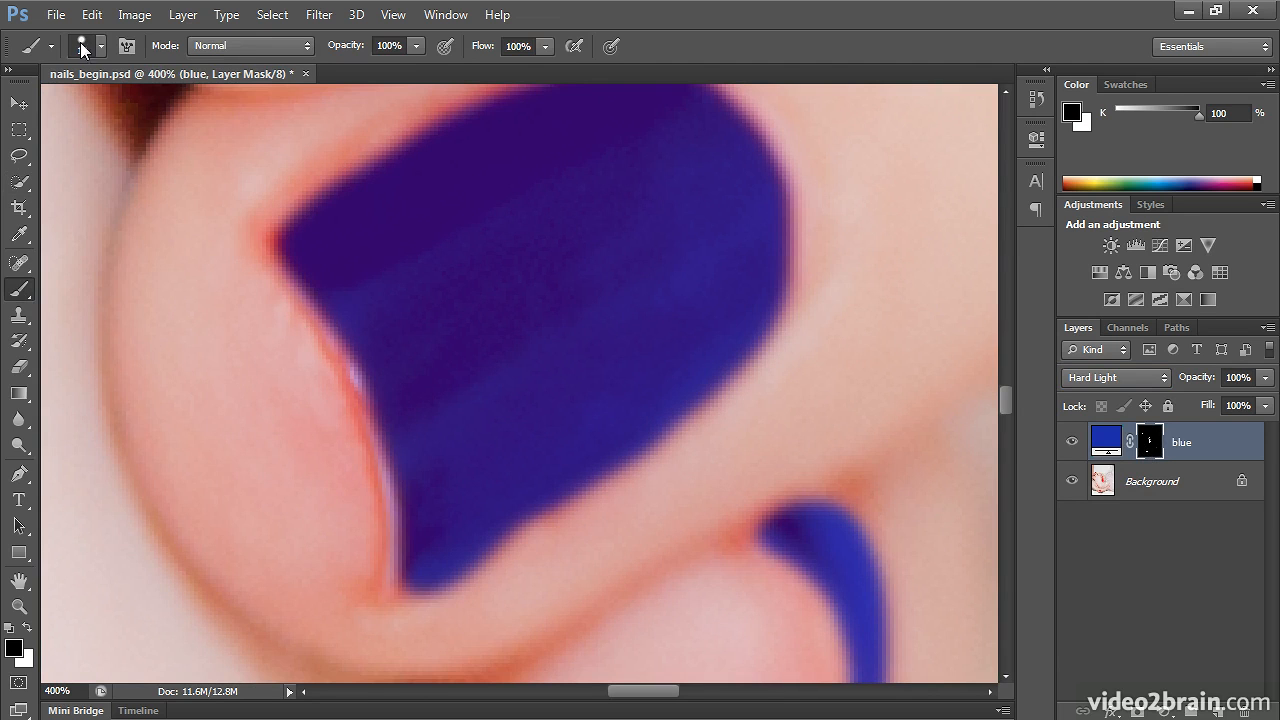
{"action": "key", "text": "bracketleft"}
{"action": "key", "text": "bracketleft"}
{"action": "key", "text": "bracketleft"}
{"action": "key", "text": "bracketleft"}
{"action": "key", "text": "bracketleft"}
Try a black stroke across the pointed corner of the lower stacked nail's mask and white strokes along its upper edge
{"action": "left_click_drag", "start_coordinate": [288, 186], "coordinate": [281, 323]}
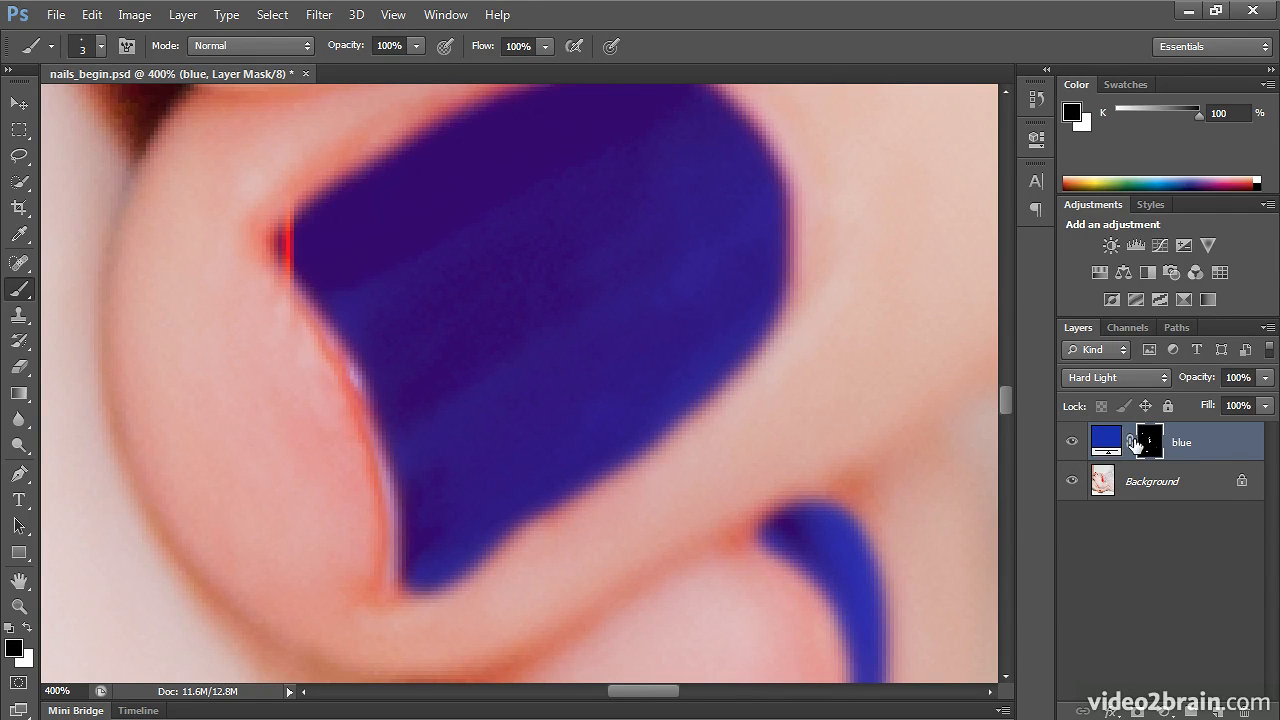
{"action": "left_click", "coordinate": [28, 627]}
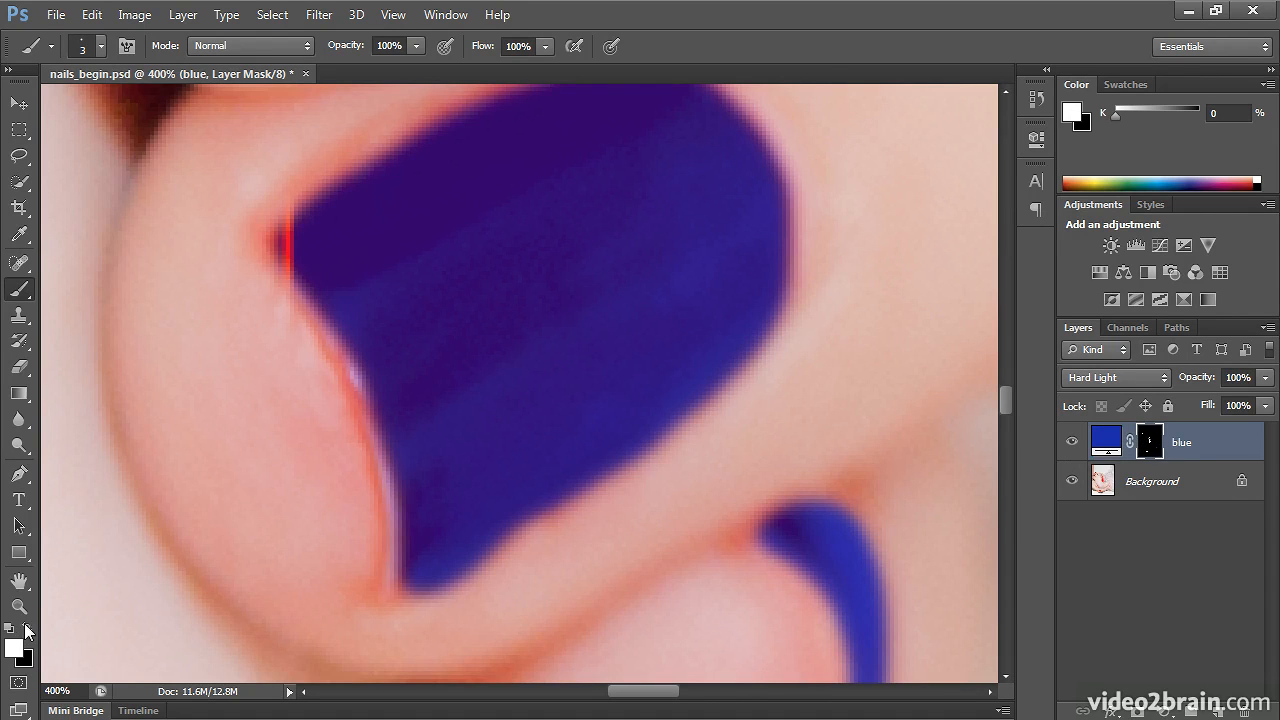
{"action": "mouse_move", "coordinate": [298, 212]}
{"action": "left_mouse_down"}
{"action": "mouse_move", "coordinate": [274, 254]}
{"action": "mouse_move", "coordinate": [294, 274]}
{"action": "mouse_move", "coordinate": [289, 229]}
{"action": "mouse_move", "coordinate": [283, 263]}
{"action": "mouse_move", "coordinate": [305, 216]}
{"action": "left_mouse_up"}
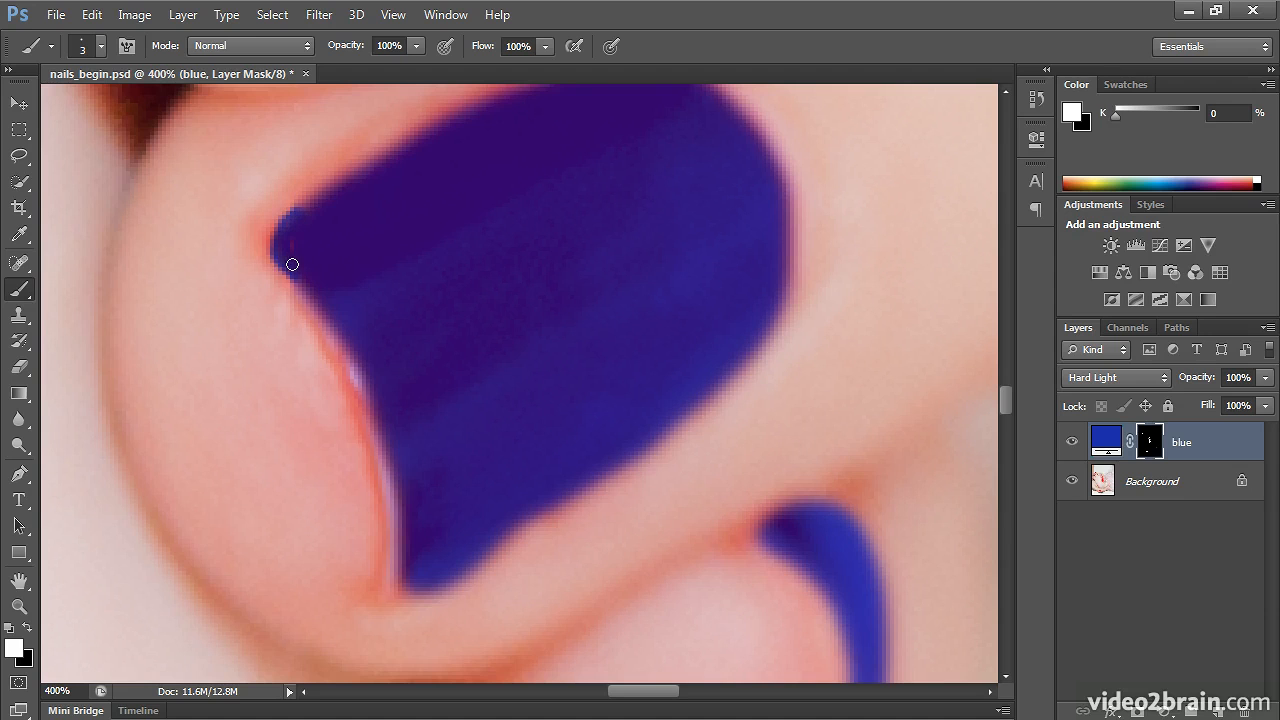
{"action": "key", "text": "space"}
{"action": "left_click_drag", "start_coordinate": [471, 217], "coordinate": [408, 309]}
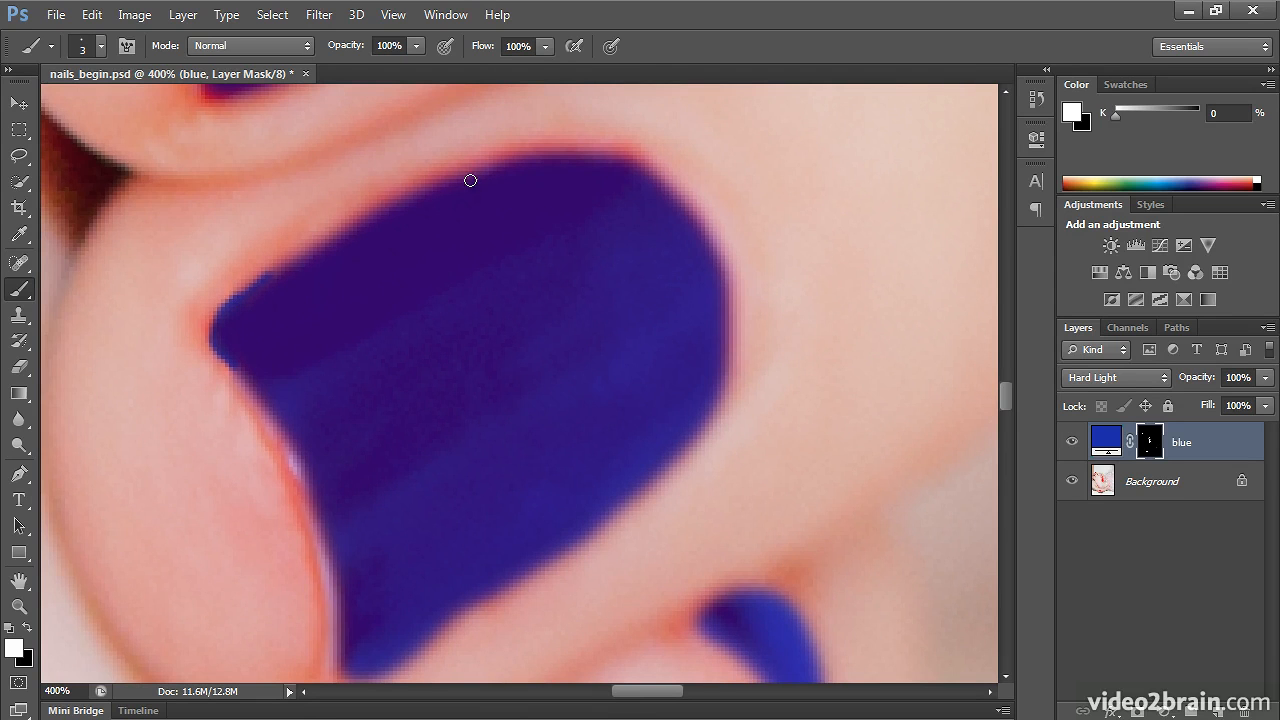
{"action": "left_click", "coordinate": [502, 162], "text": "shift"}
{"action": "mouse_move", "coordinate": [504, 169]}
{"action": "left_mouse_down"}
{"action": "mouse_move", "coordinate": [632, 164]}
{"action": "mouse_move", "coordinate": [561, 149]}
{"action": "mouse_move", "coordinate": [497, 163]}
{"action": "mouse_move", "coordinate": [254, 281]}
{"action": "mouse_move", "coordinate": [428, 193]}
{"action": "mouse_move", "coordinate": [643, 153]}
{"action": "left_mouse_up"}
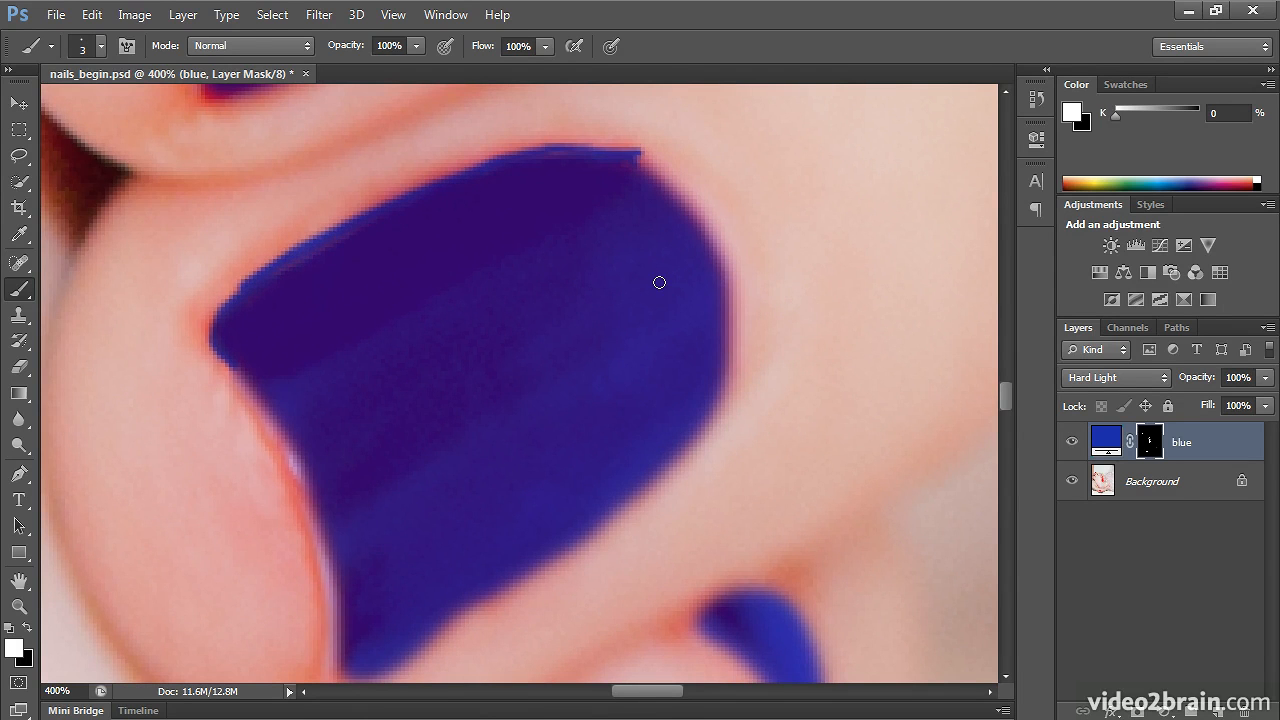
Undo the black and white trial strokes on the lower stacked nail's mask
{"action": "key", "text": "ctrl+z"}
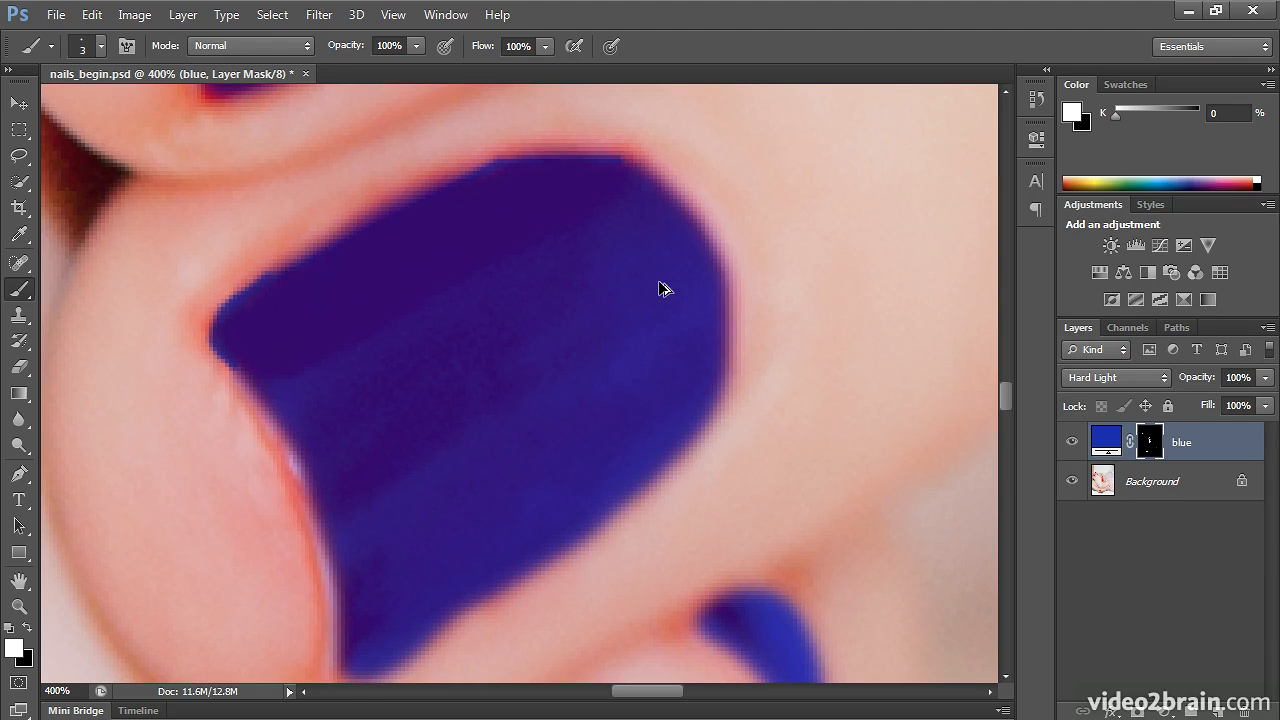
{"action": "key", "text": "ctrl+alt+z"}
{"action": "key", "text": "ctrl+alt+z"}
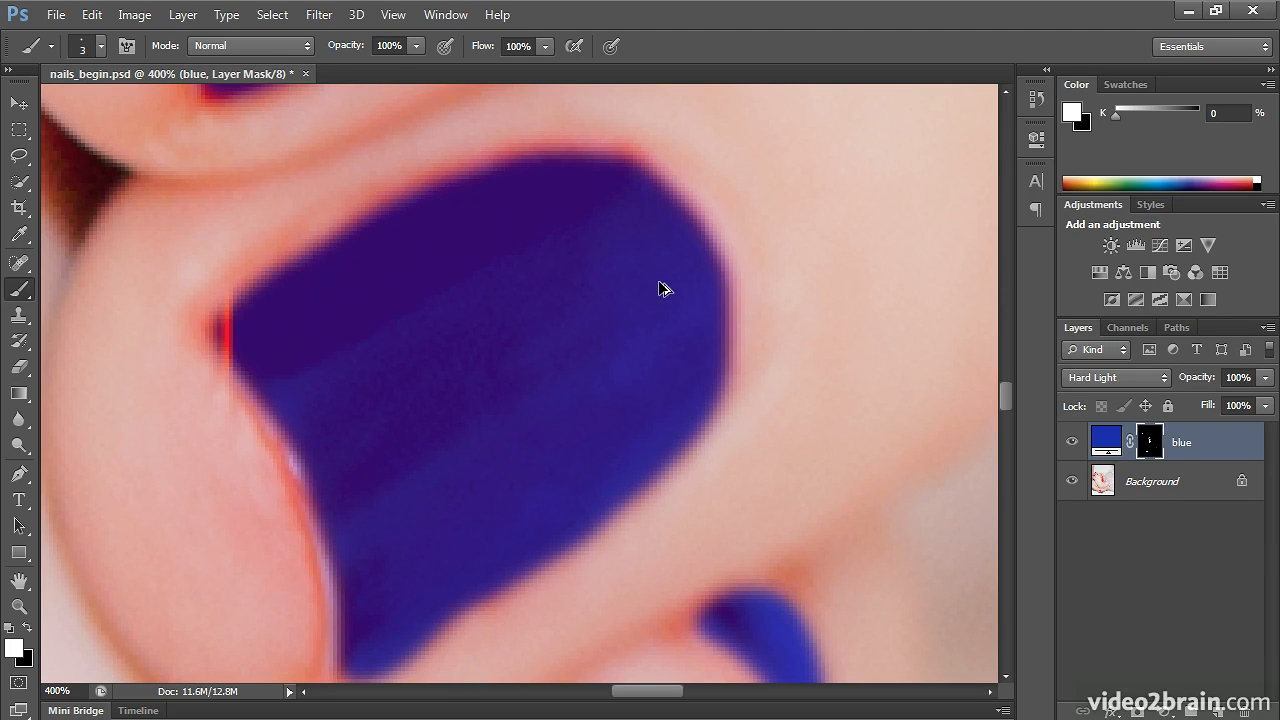
{"action": "key", "text": "ctrl+shift+z"}
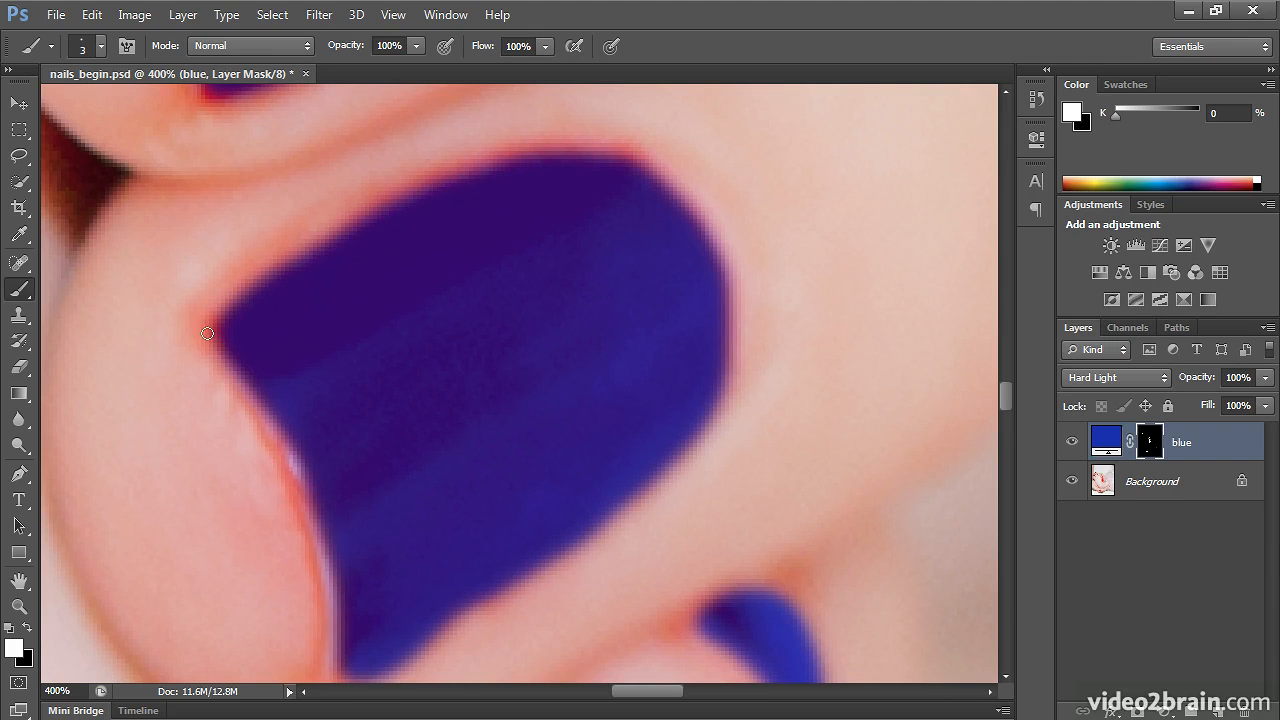
Set the brush hardness to 10%, enlarge the brush to 6 px and paint white on the mask along the nail's upper edge
{"action": "left_click", "coordinate": [100, 49]}
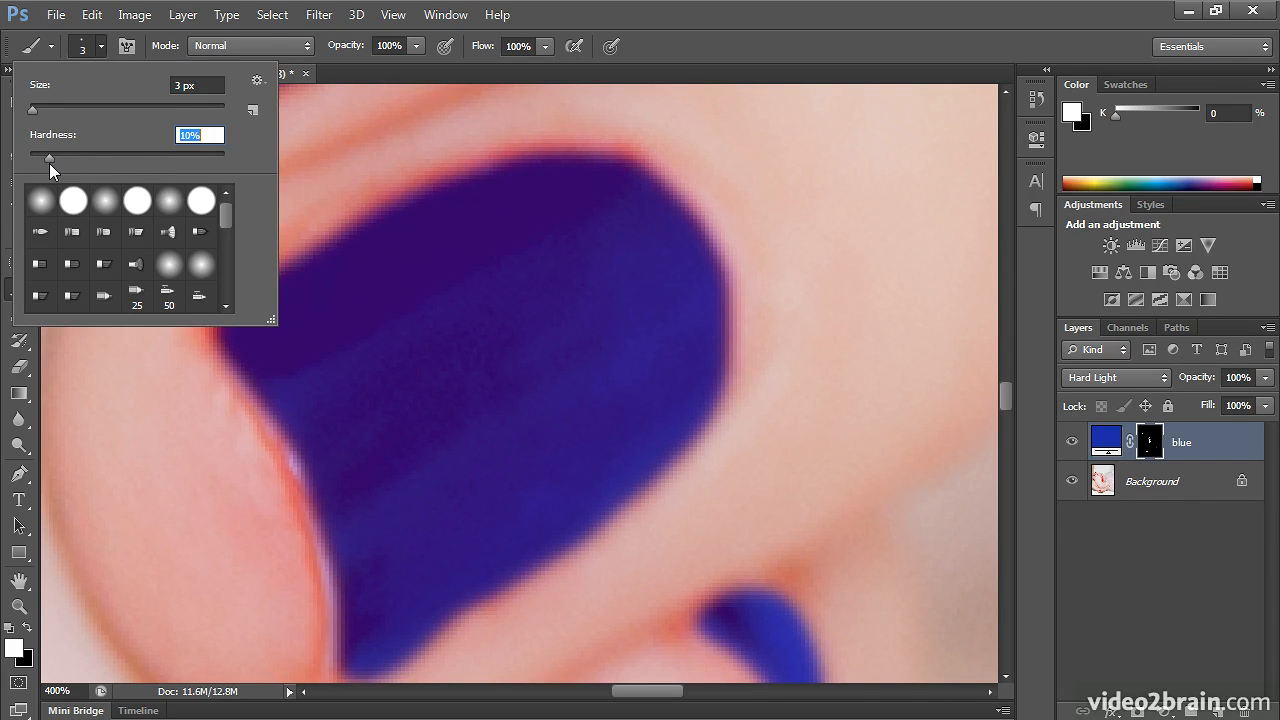
{"action": "key", "text": "Return"}
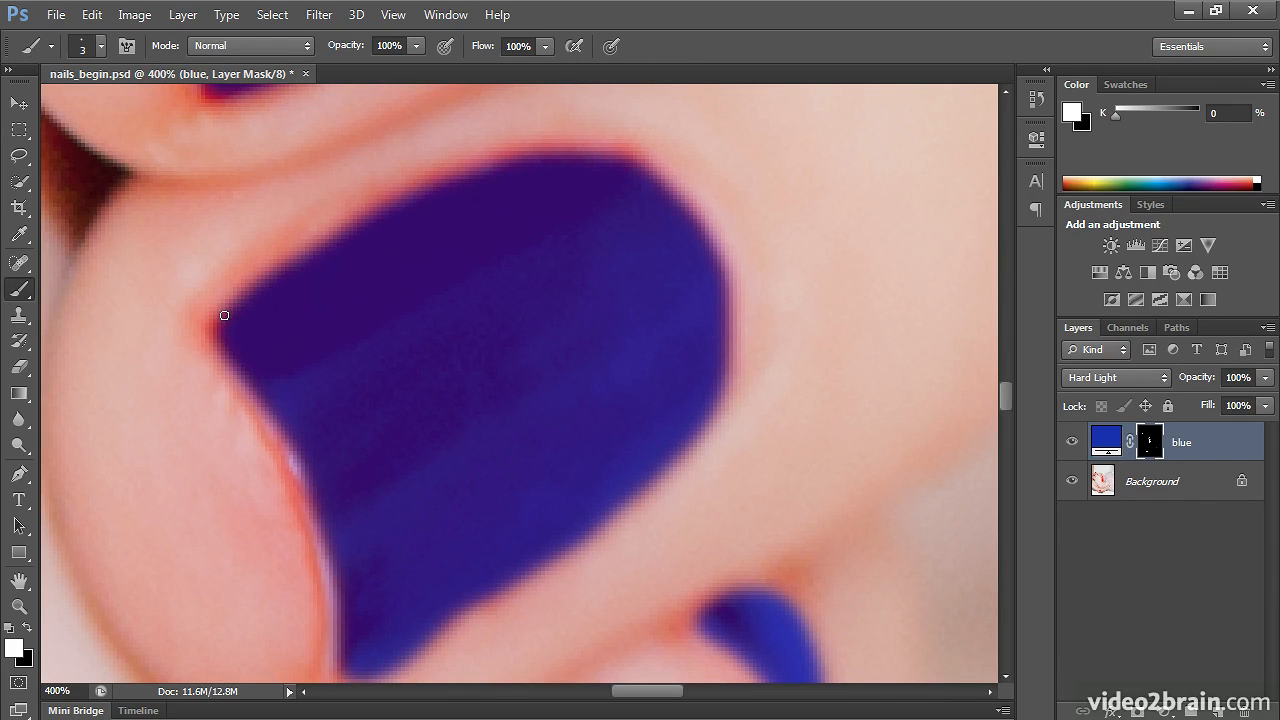
{"action": "mouse_move", "coordinate": [210, 340]}
{"action": "left_mouse_down"}
{"action": "mouse_move", "coordinate": [227, 356]}
{"action": "mouse_move", "coordinate": [247, 295]}
{"action": "left_mouse_up"}
{"action": "key", "text": "bracketright"}
{"action": "key", "text": "bracketright"}
{"action": "mouse_move", "coordinate": [254, 294]}
{"action": "left_mouse_down"}
{"action": "mouse_move", "coordinate": [490, 165]}
{"action": "mouse_move", "coordinate": [566, 155]}
{"action": "mouse_move", "coordinate": [652, 195]}
{"action": "left_mouse_up"}
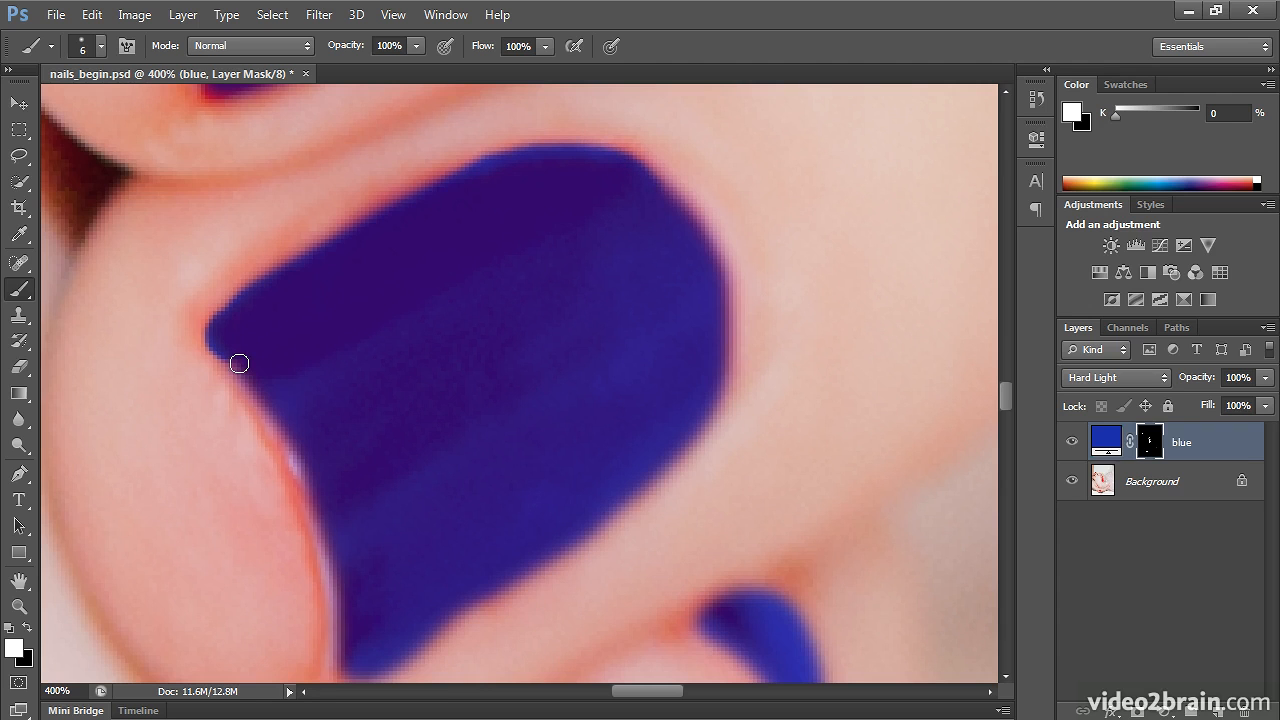
Paint white on the mask along the lower stacked nail's free edge down to its bottom corner
{"action": "mouse_move", "coordinate": [232, 360]}
{"action": "left_mouse_down"}
{"action": "mouse_move", "coordinate": [329, 536]}
{"action": "mouse_move", "coordinate": [342, 676]}
{"action": "left_mouse_up"}
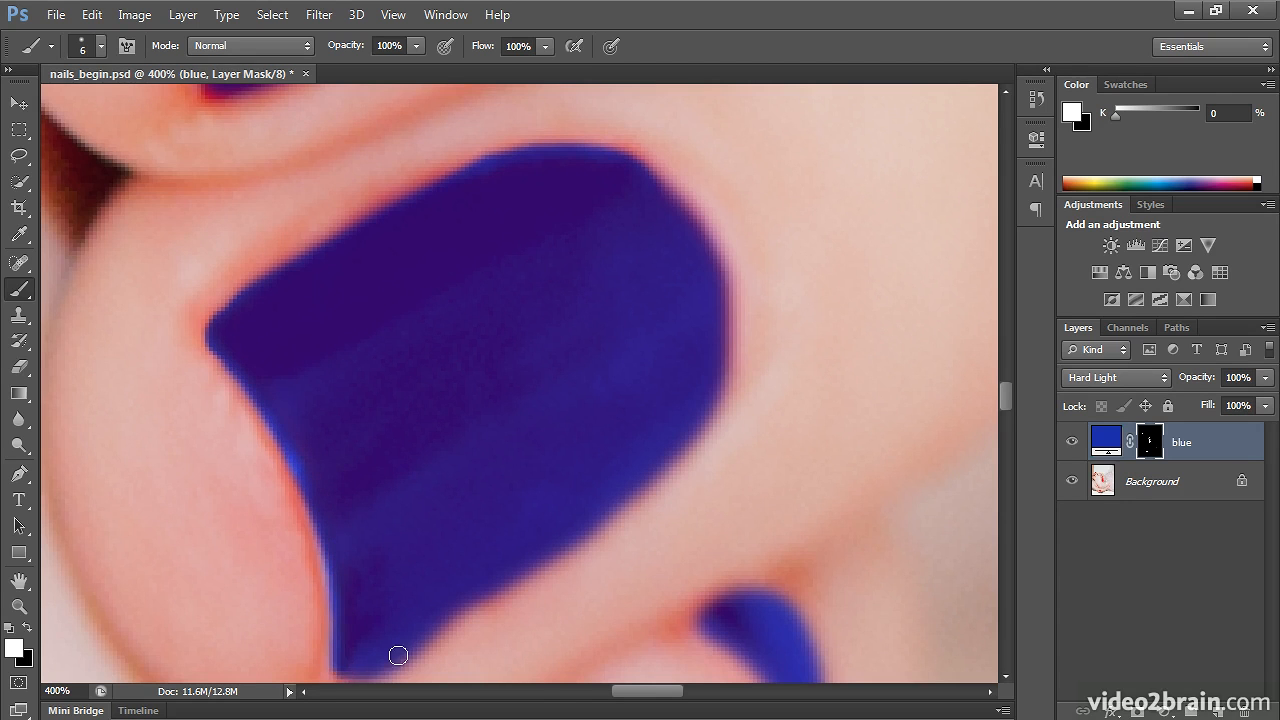
{"action": "left_click_drag", "start_coordinate": [387, 624], "coordinate": [380, 523]}
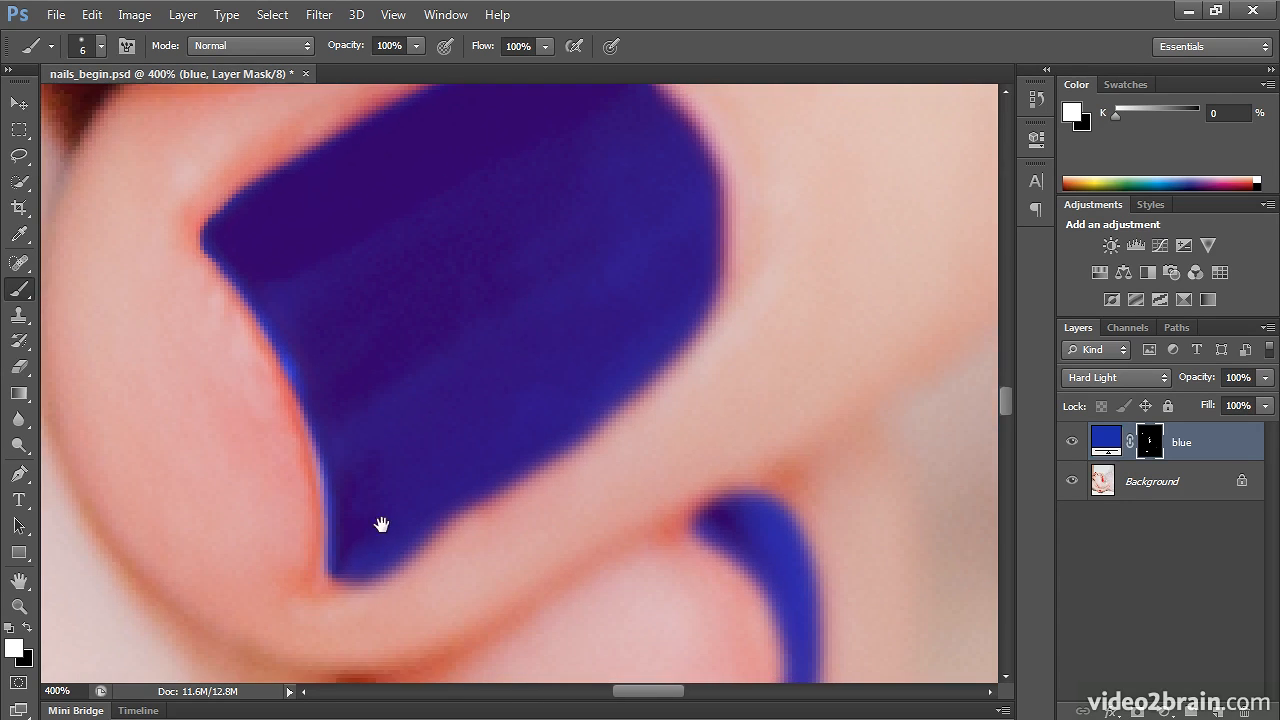
{"action": "left_click", "coordinate": [358, 578]}
Paint white on the mask over the red base and outer edge of the upper narrow nail on the lower hand
{"action": "left_click_drag", "start_coordinate": [756, 566], "coordinate": [560, 228]}
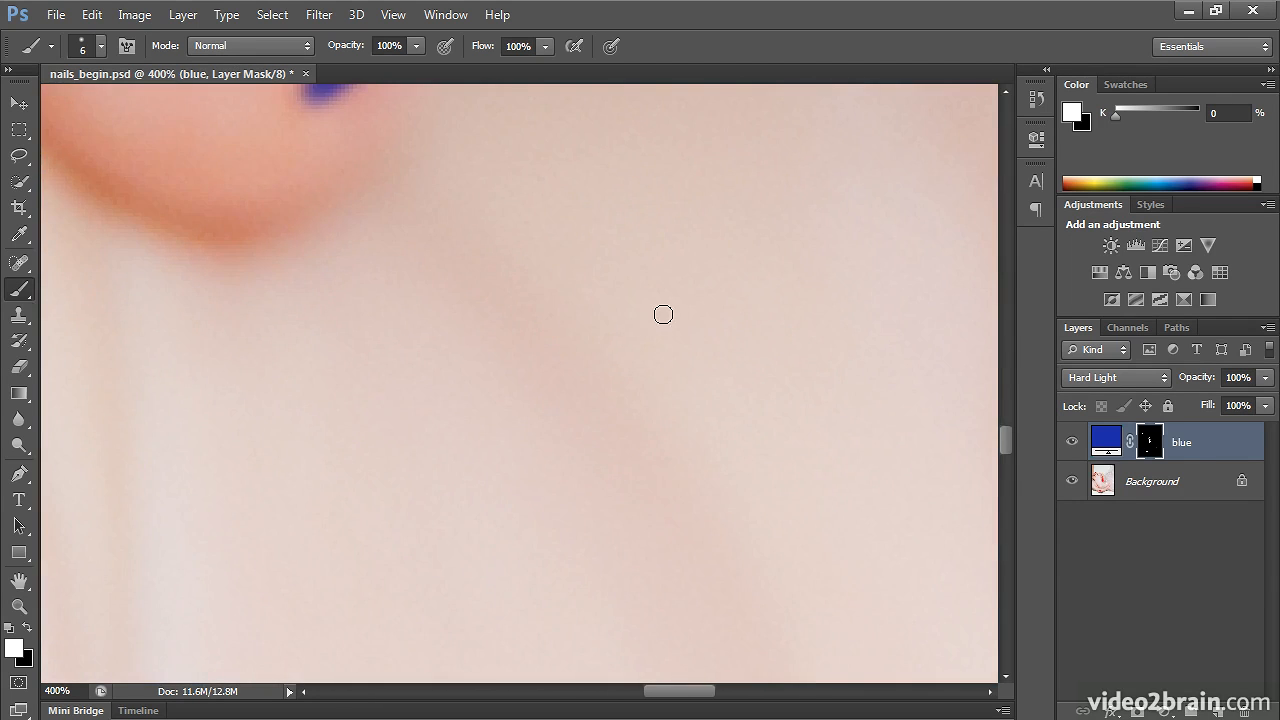
{"action": "key", "text": "ctrl+0"}
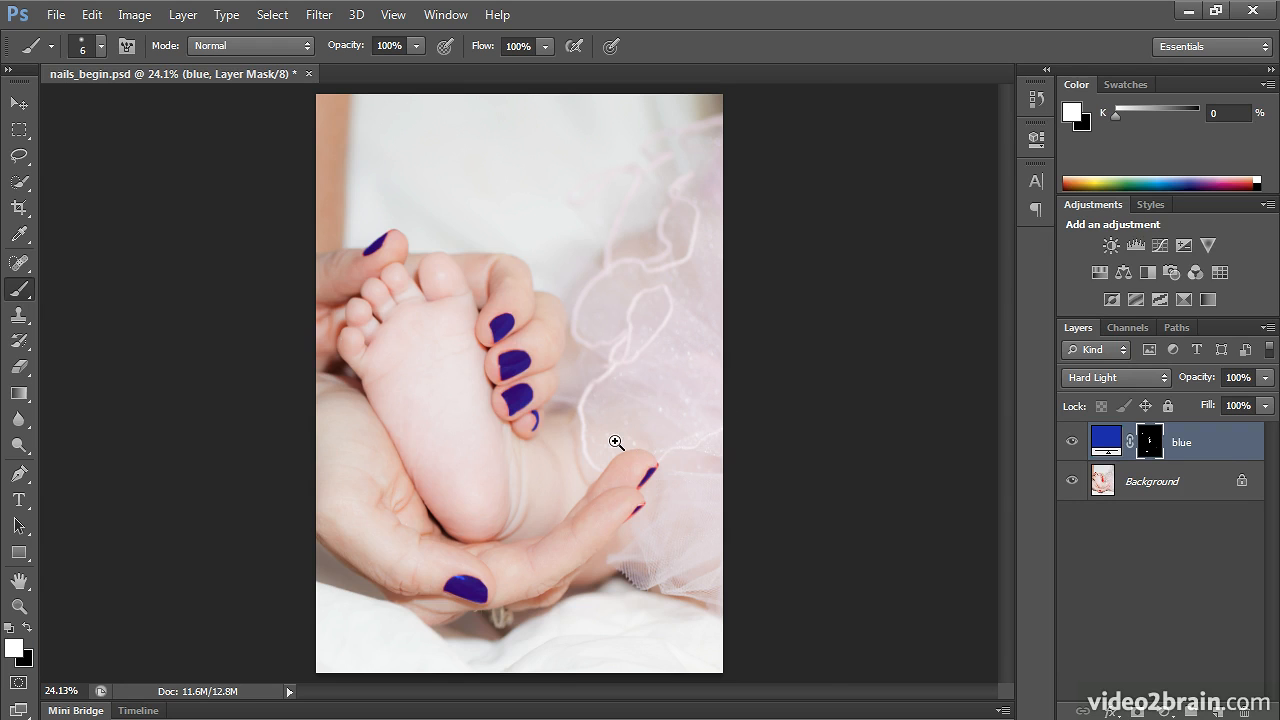
{"action": "left_click_drag", "start_coordinate": [634, 491], "coordinate": [781, 424]}
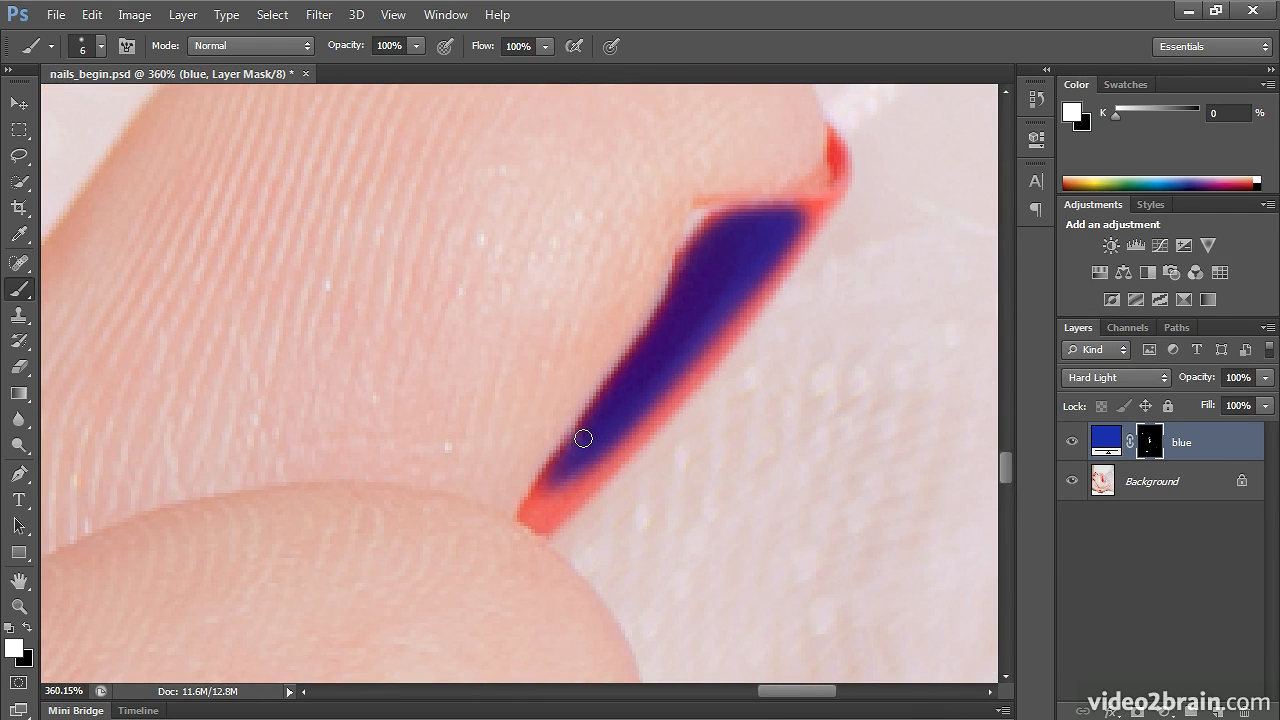
{"action": "mouse_move", "coordinate": [548, 481]}
{"action": "left_mouse_down"}
{"action": "mouse_move", "coordinate": [524, 516]}
{"action": "mouse_move", "coordinate": [544, 528]}
{"action": "left_mouse_up"}
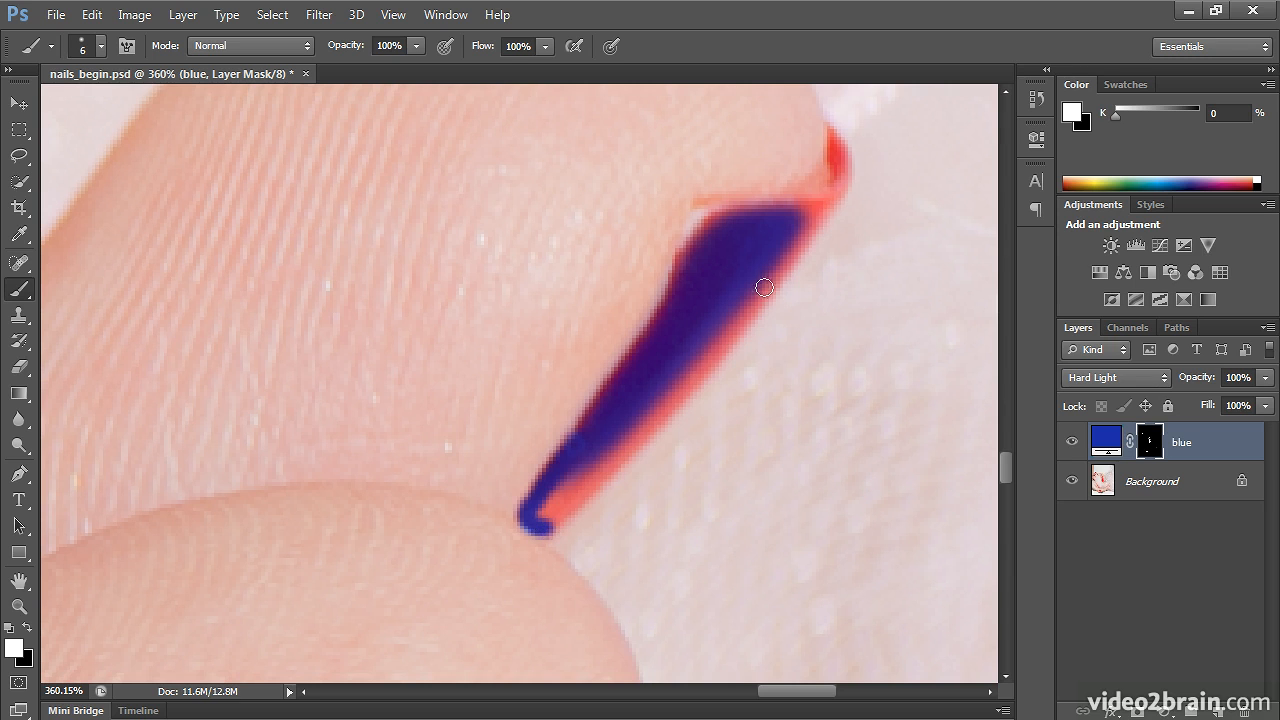
{"action": "left_click", "coordinate": [545, 530]}
{"action": "left_click", "coordinate": [814, 224], "text": "shift"}
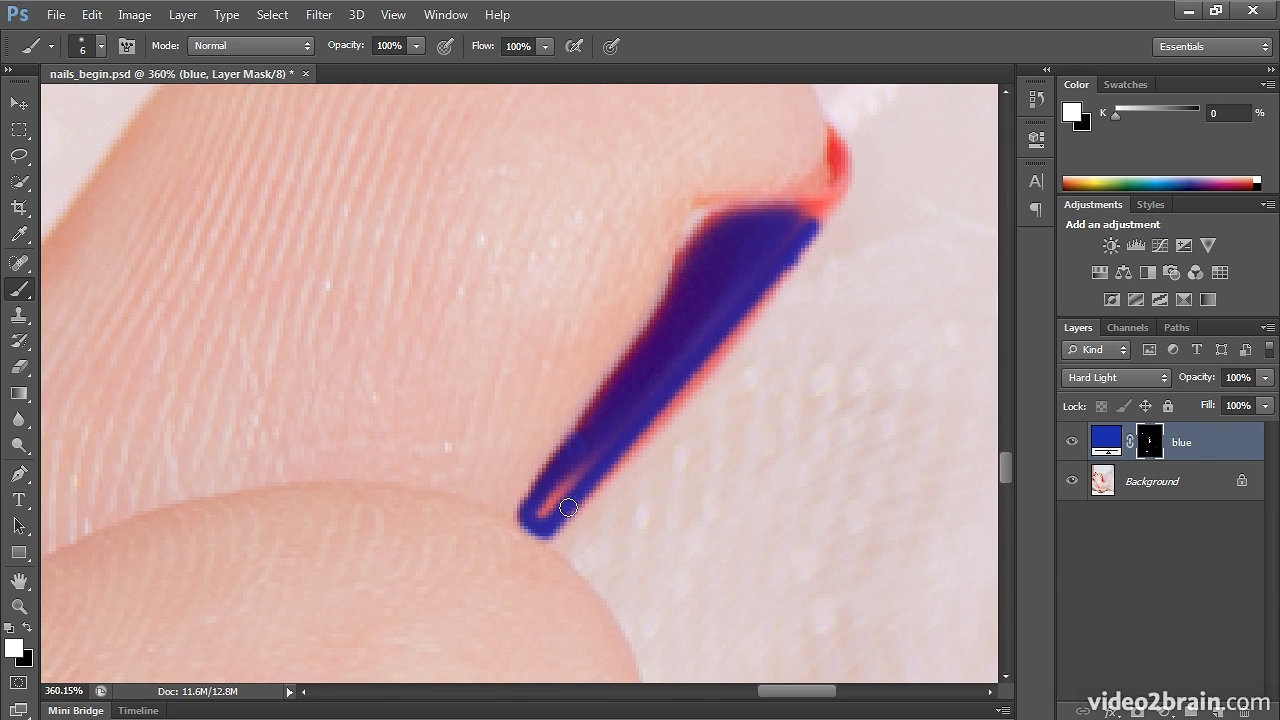
{"action": "left_click", "coordinate": [597, 481], "text": "shift"}
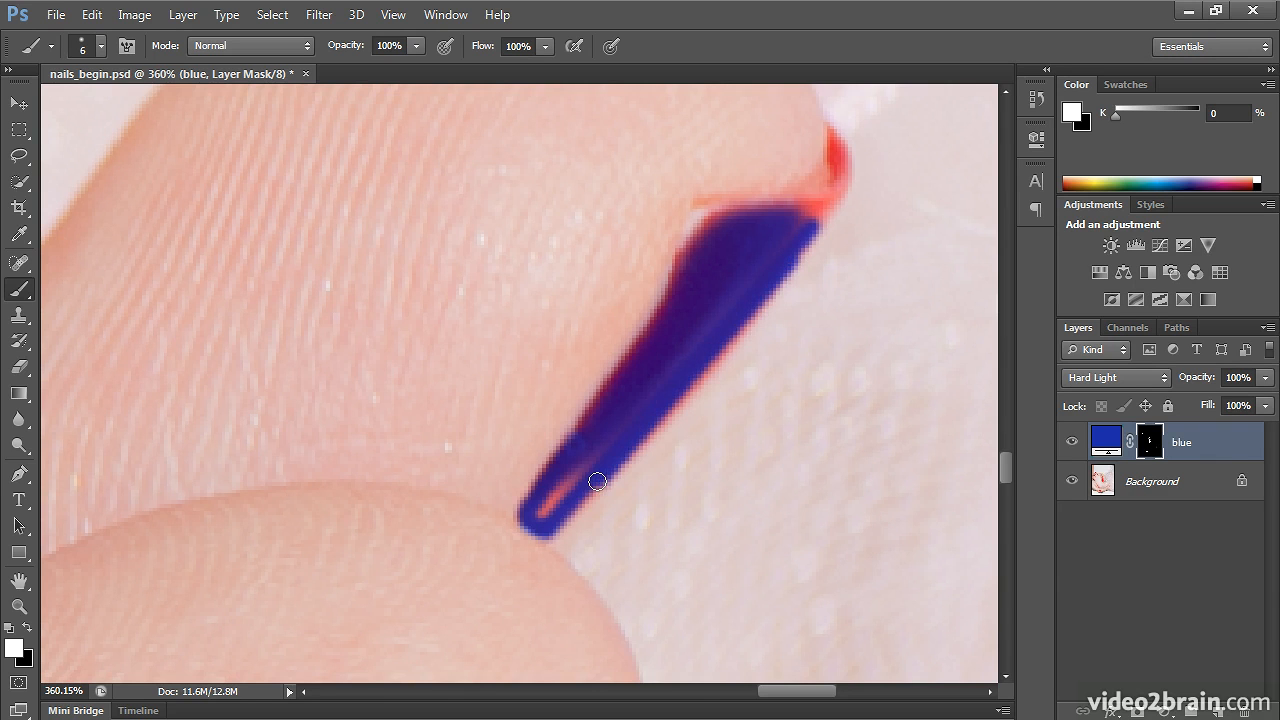
{"action": "mouse_move", "coordinate": [597, 481]}
{"action": "left_mouse_down"}
{"action": "mouse_move", "coordinate": [565, 485]}
{"action": "mouse_move", "coordinate": [600, 449]}
{"action": "mouse_move", "coordinate": [549, 515]}
{"action": "mouse_move", "coordinate": [621, 416]}
{"action": "mouse_move", "coordinate": [821, 210]}
{"action": "mouse_move", "coordinate": [791, 211]}
{"action": "mouse_move", "coordinate": [820, 220]}
{"action": "mouse_move", "coordinate": [788, 264]}
{"action": "left_mouse_up"}
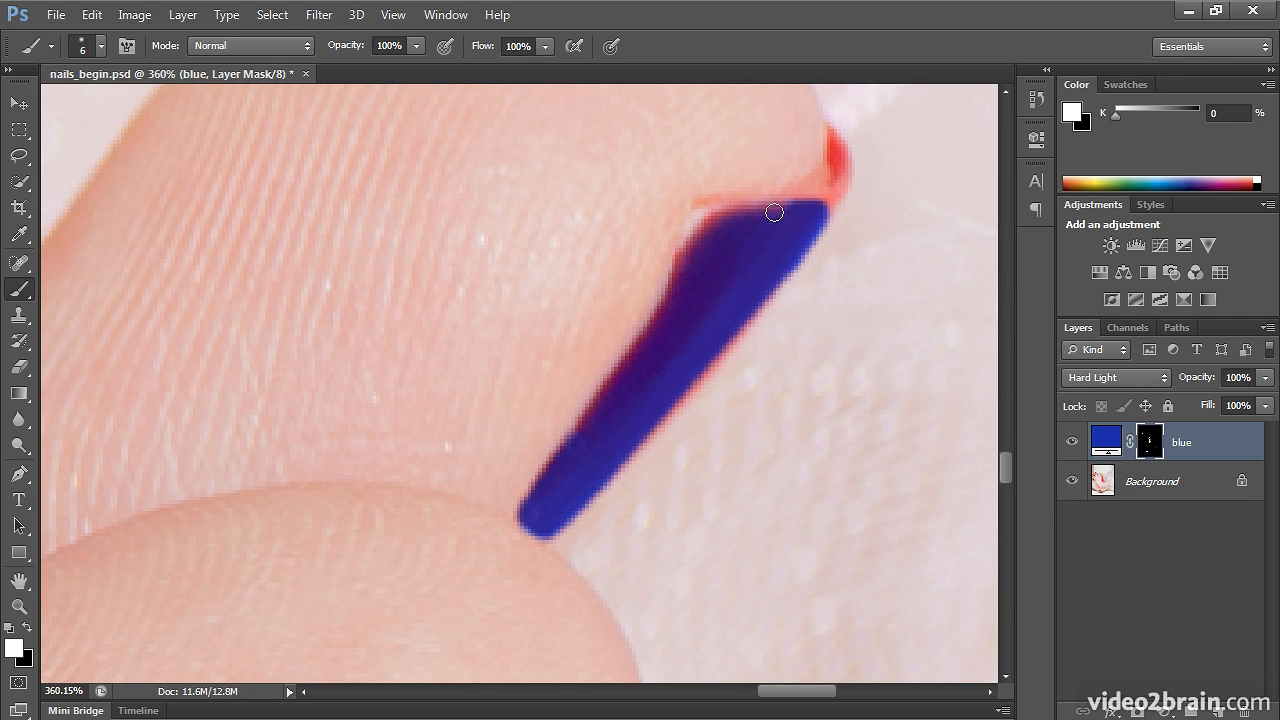
Paint white on the mask along the narrow nail's top and inner edge, down to its base
{"action": "mouse_move", "coordinate": [783, 211]}
{"action": "left_mouse_down"}
{"action": "mouse_move", "coordinate": [720, 217]}
{"action": "mouse_move", "coordinate": [694, 234]}
{"action": "mouse_move", "coordinate": [680, 269]}
{"action": "left_mouse_up"}
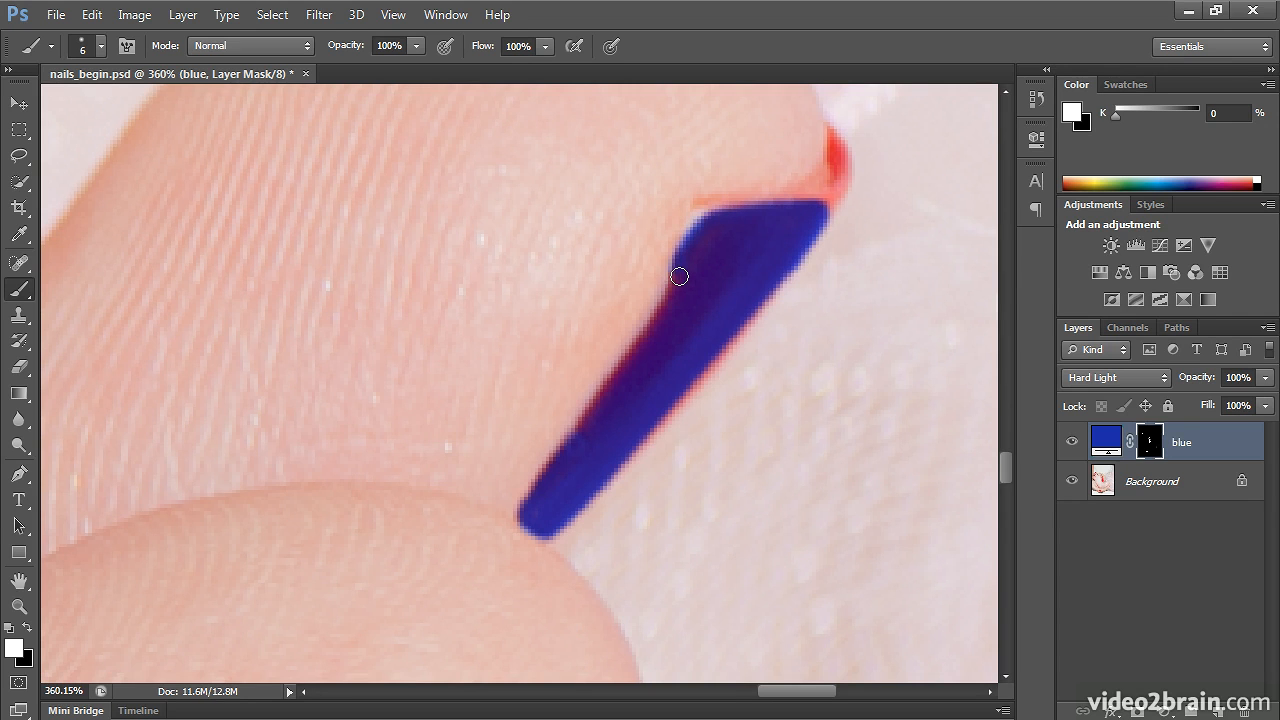
{"action": "left_click_drag", "start_coordinate": [678, 276], "coordinate": [667, 307]}
{"action": "left_click", "coordinate": [576, 436], "text": "shift"}
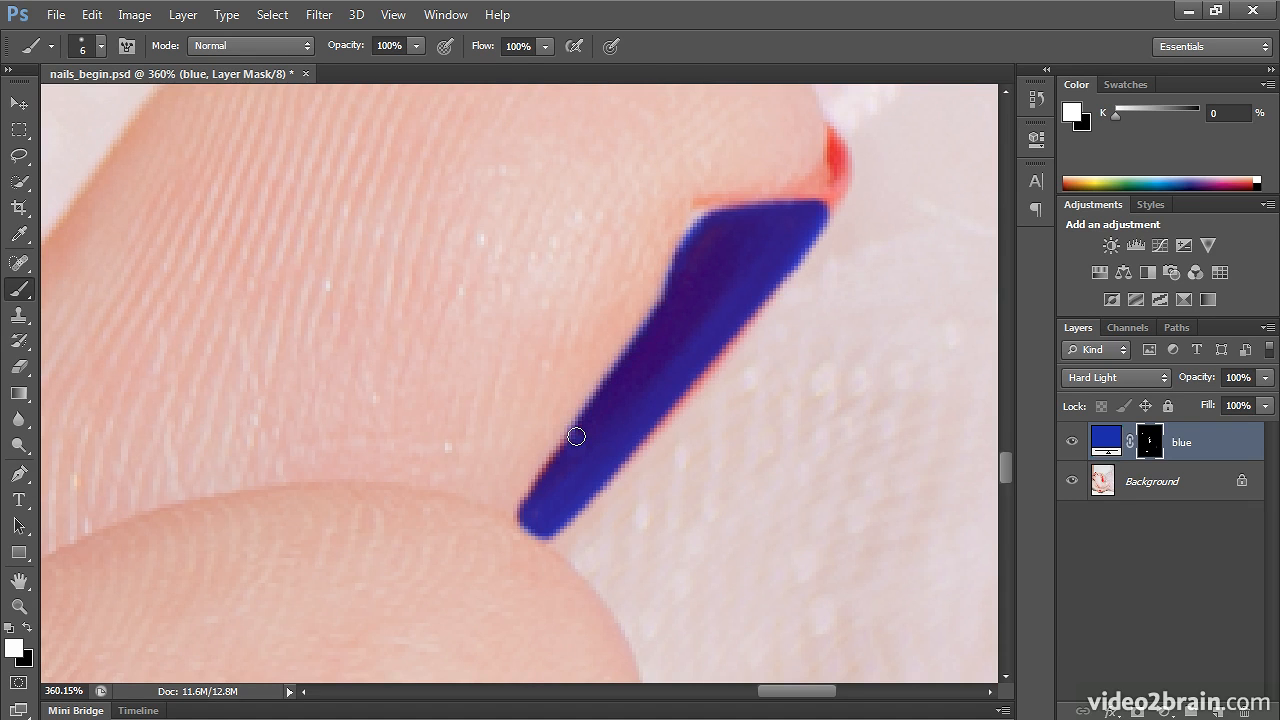
{"action": "left_click", "coordinate": [528, 502], "text": "shift"}
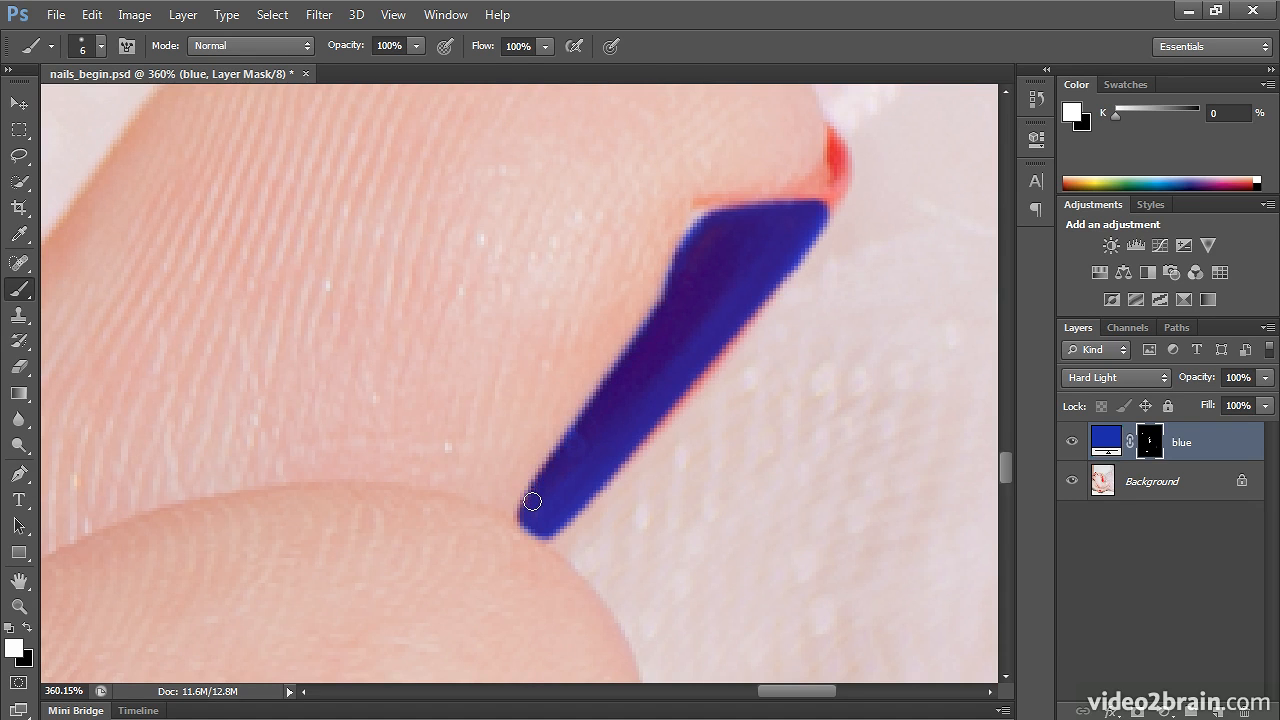
{"action": "left_click_drag", "start_coordinate": [545, 503], "coordinate": [523, 517]}
Reduce the brush to 4 px and paint white on the mask over the narrow nail's red tip and remaining outer edge
{"action": "key", "text": "bracketleft"}
{"action": "mouse_move", "coordinate": [833, 134]}
{"action": "left_mouse_down"}
{"action": "mouse_move", "coordinate": [817, 207]}
{"action": "mouse_move", "coordinate": [834, 204]}
{"action": "mouse_move", "coordinate": [848, 172]}
{"action": "mouse_move", "coordinate": [835, 131]}
{"action": "mouse_move", "coordinate": [835, 196]}
{"action": "left_mouse_up"}
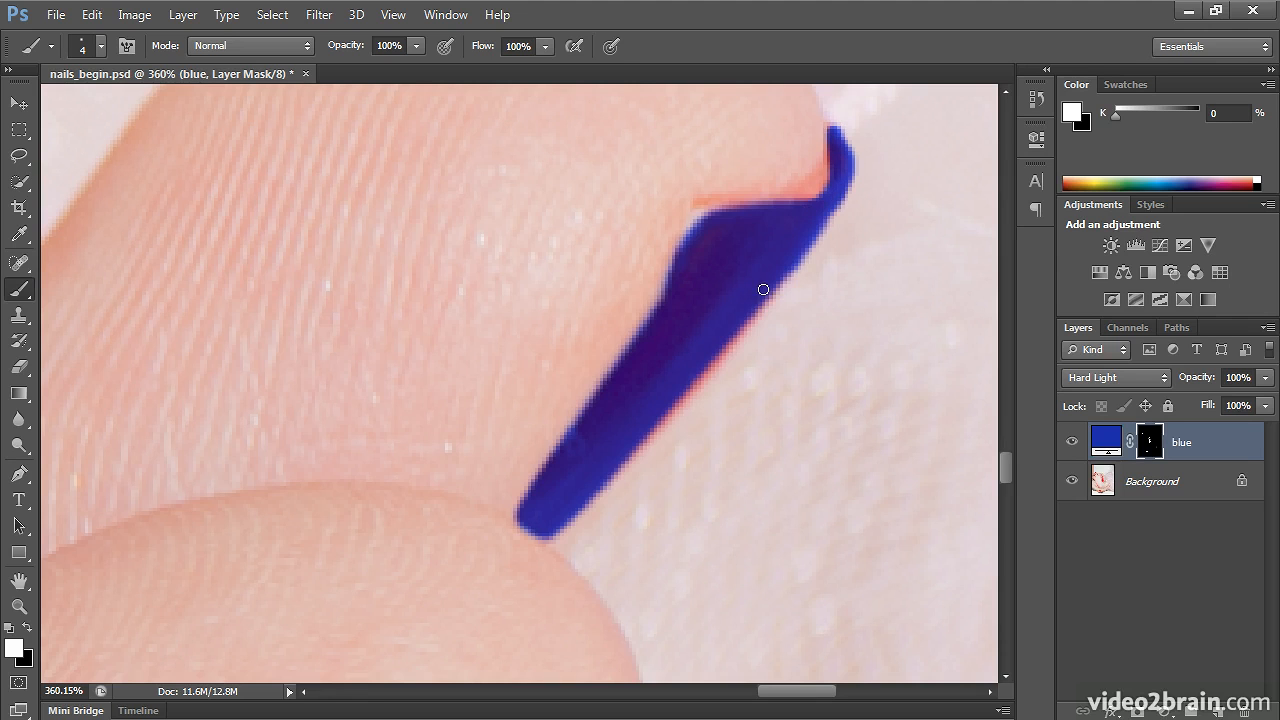
{"action": "left_click", "coordinate": [628, 456], "text": "shift"}
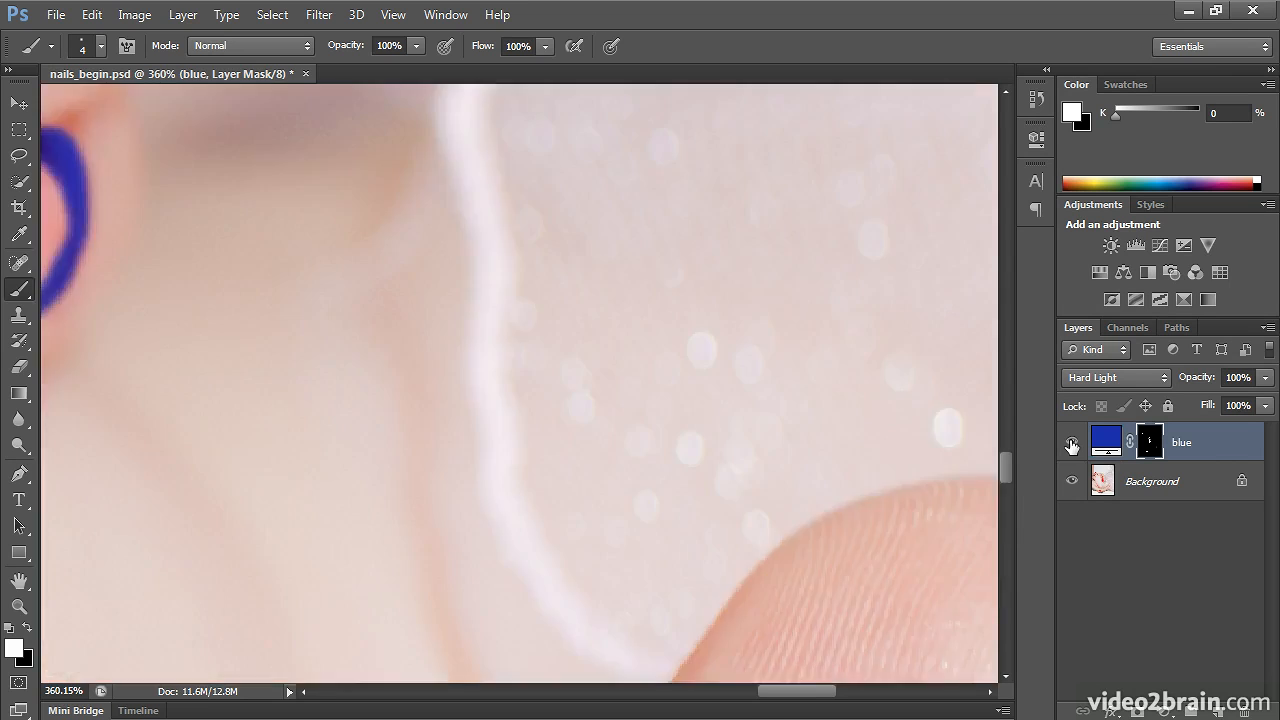
Change the fill layer's color to dark red 4c1208 and compare it with the original polish by hiding and showing the layer
{"action": "key", "text": "ctrl+0"}
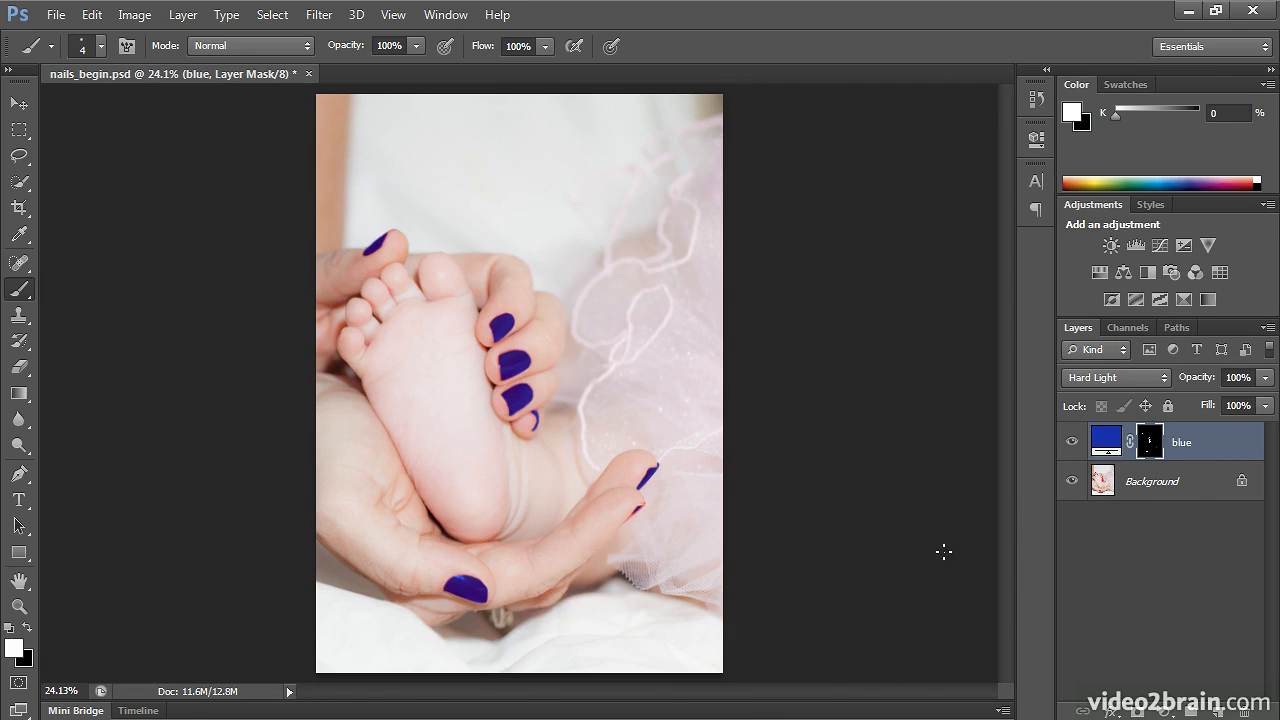
{"action": "double_click", "coordinate": [1108, 441]}
{"action": "left_click_drag", "start_coordinate": [960, 224], "coordinate": [957, 384]}
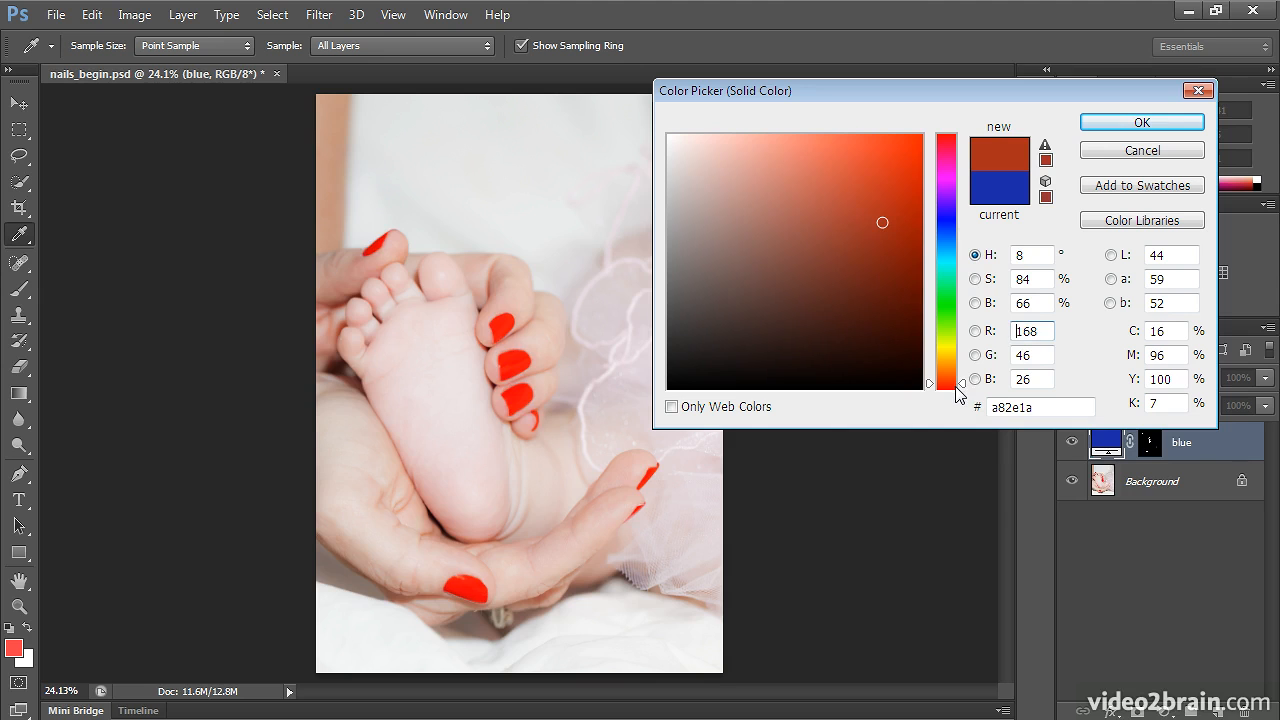
{"action": "left_click", "coordinate": [884, 238]}
{"action": "mouse_move", "coordinate": [884, 238]}
{"action": "left_mouse_down"}
{"action": "mouse_move", "coordinate": [877, 300]}
{"action": "mouse_move", "coordinate": [894, 313]}
{"action": "left_mouse_up"}
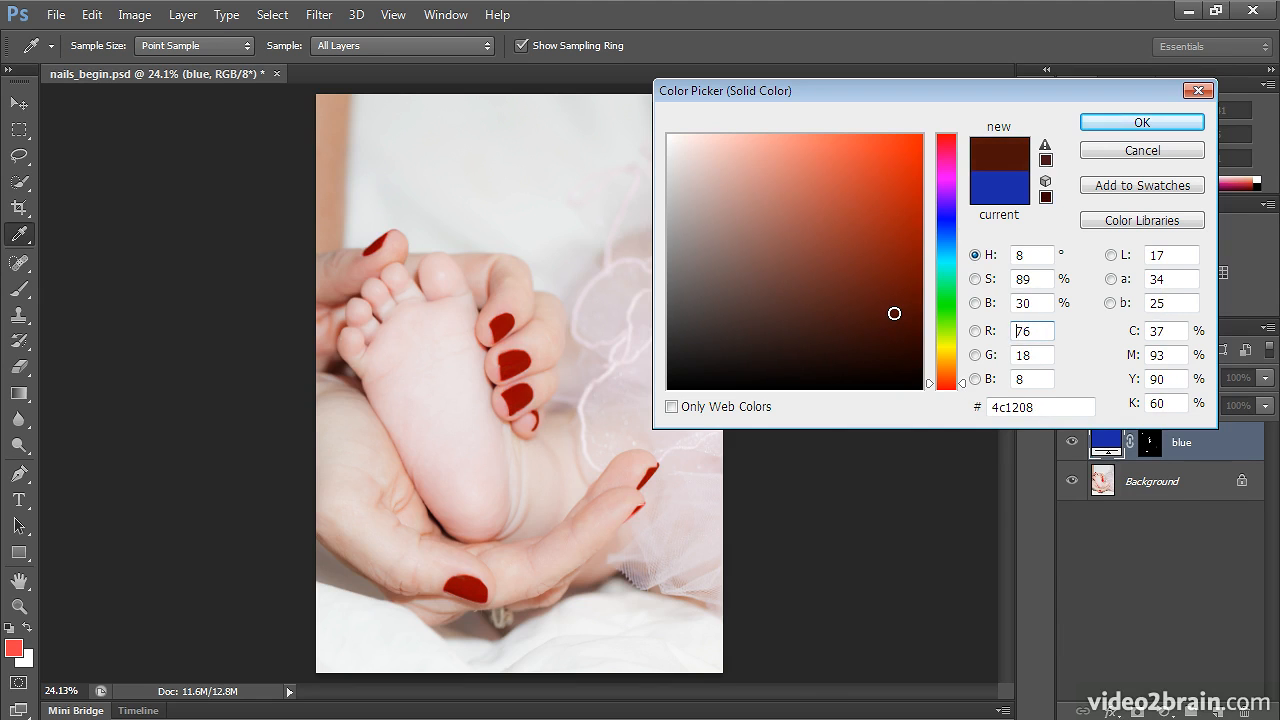
{"action": "left_click", "coordinate": [1182, 117]}
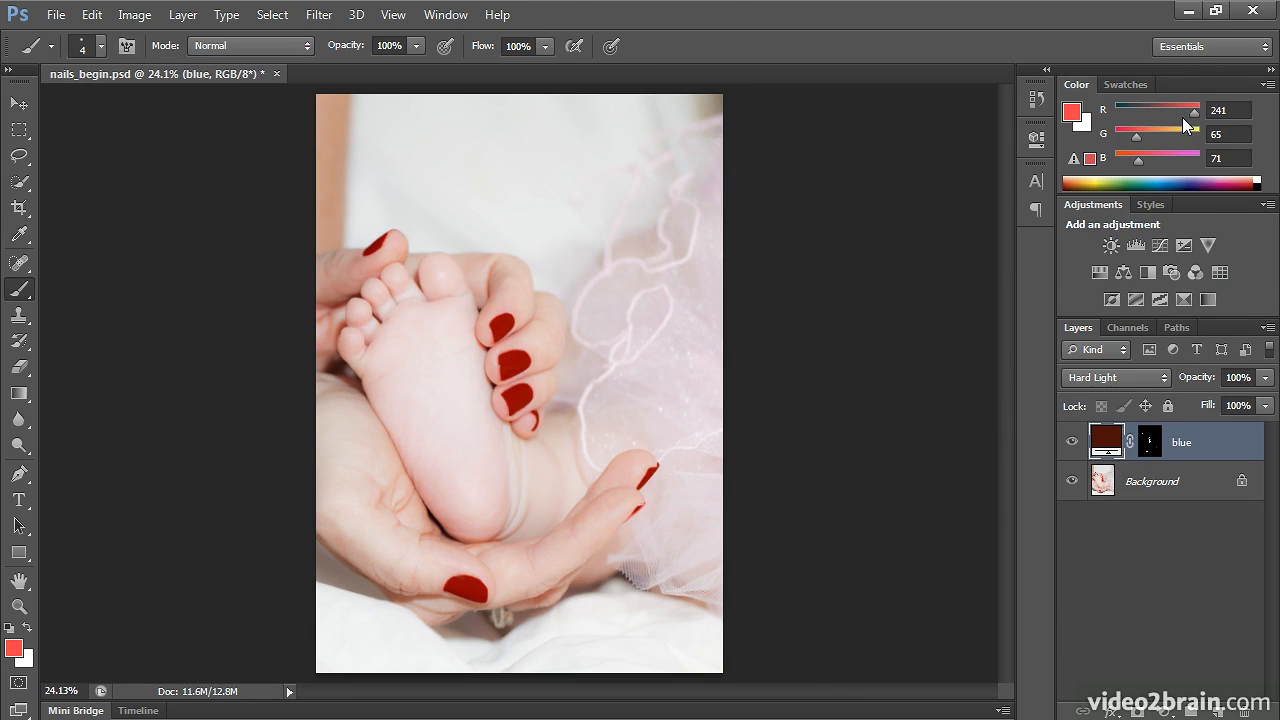
{"action": "left_click", "coordinate": [1071, 443]}
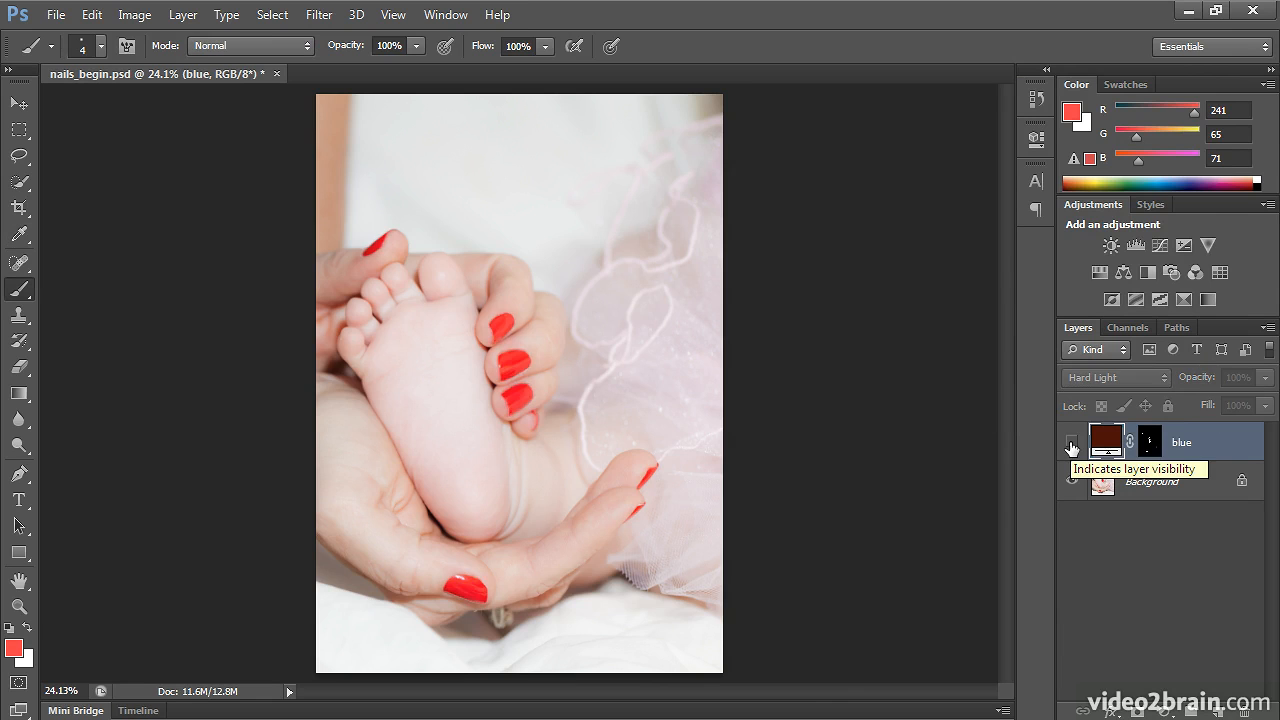
{"action": "left_click", "coordinate": [1071, 443]}
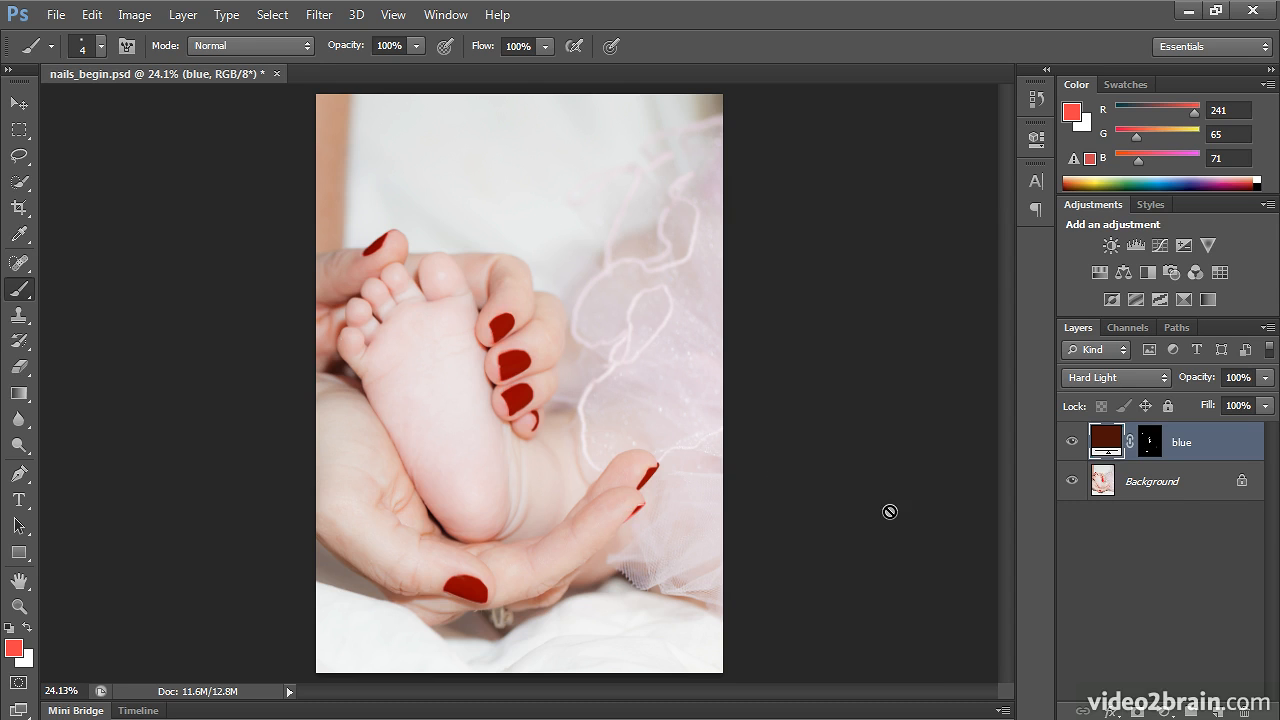
Target the blue fill layer's mask and paint white over the tip of the lower narrow nail on the lower hand
{"action": "left_click", "coordinate": [1147, 441]}
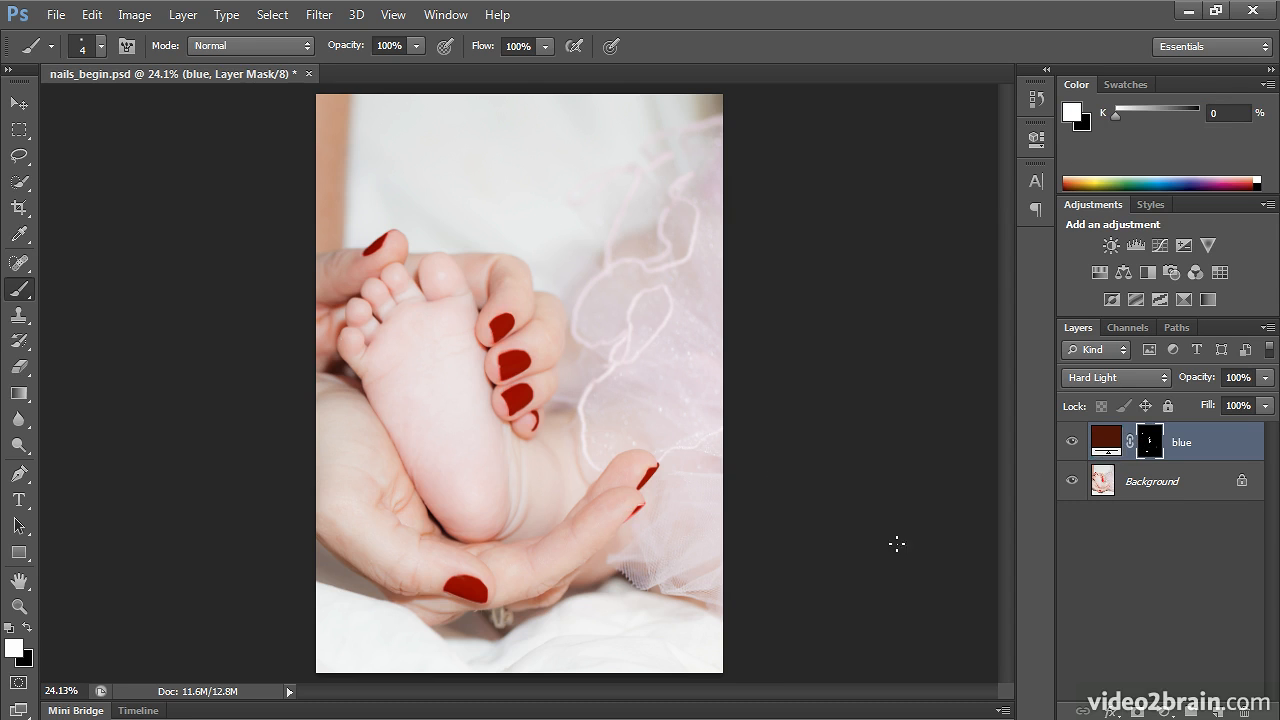
{"action": "left_click_drag", "start_coordinate": [626, 494], "coordinate": [771, 560]}
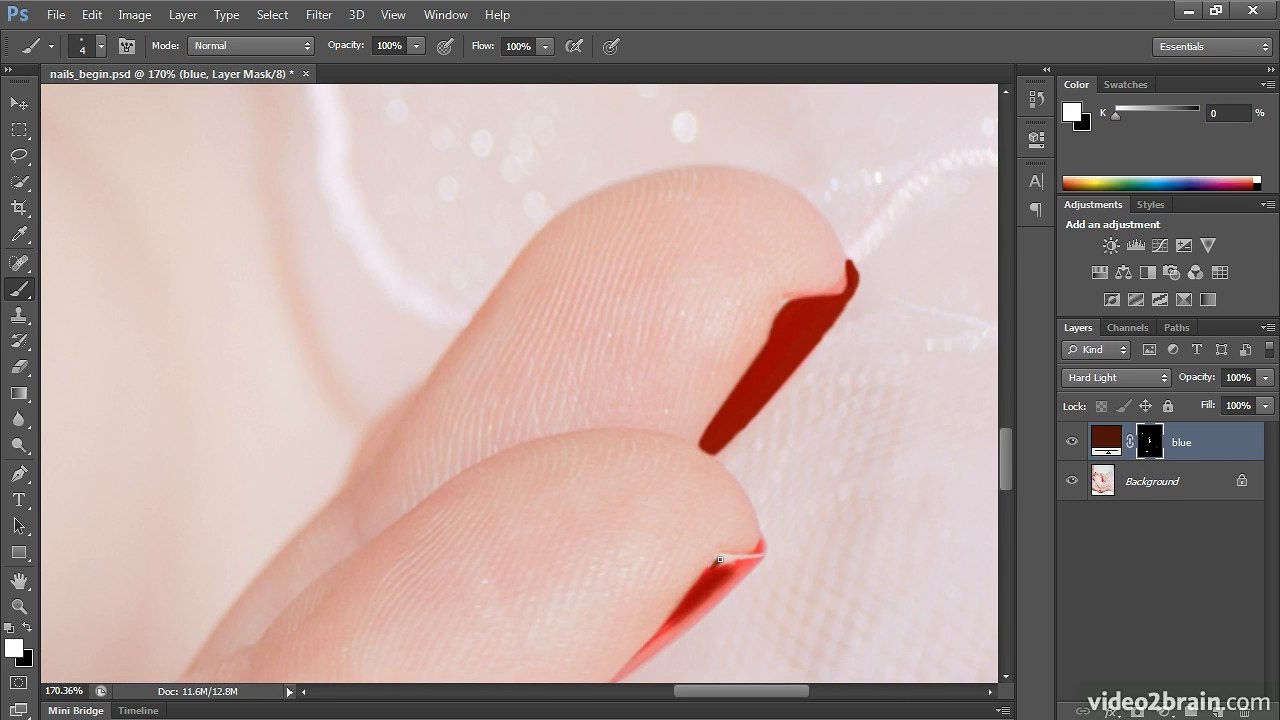
{"action": "left_click_drag", "start_coordinate": [727, 557], "coordinate": [765, 553]}
{"action": "mouse_move", "coordinate": [730, 556]}
{"action": "left_mouse_down"}
{"action": "mouse_move", "coordinate": [765, 546]}
{"action": "mouse_move", "coordinate": [729, 560]}
{"action": "mouse_move", "coordinate": [740, 523]}
{"action": "left_mouse_up"}
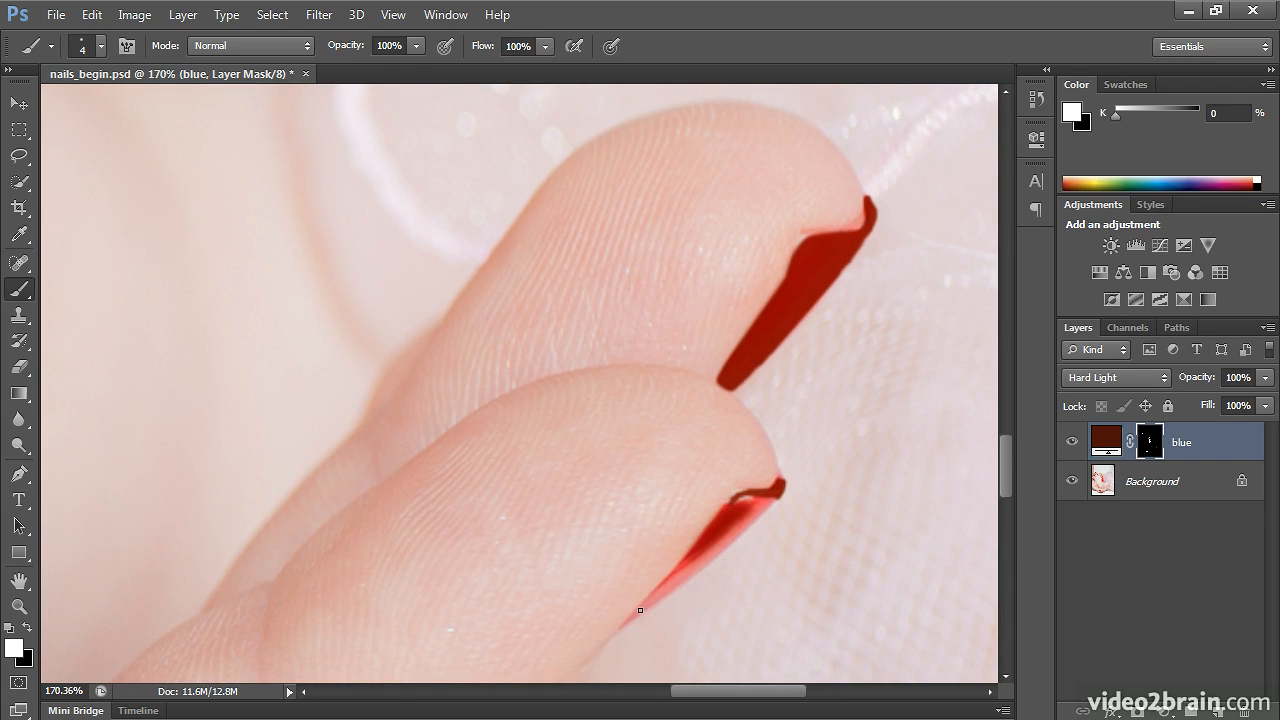
Paint straight white strokes on the mask along the lower narrow nail's inner and outer edges
{"action": "left_click", "coordinate": [640, 610], "text": "shift"}
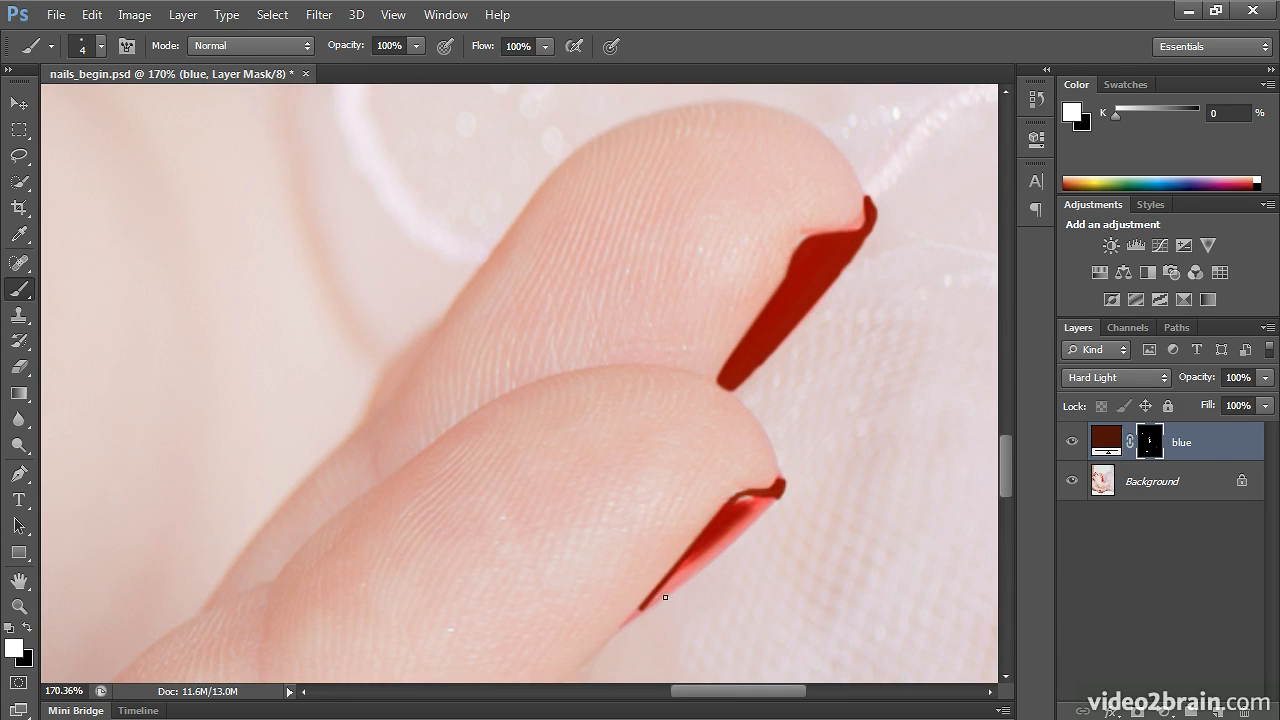
{"action": "left_click", "coordinate": [722, 549], "text": "shift"}
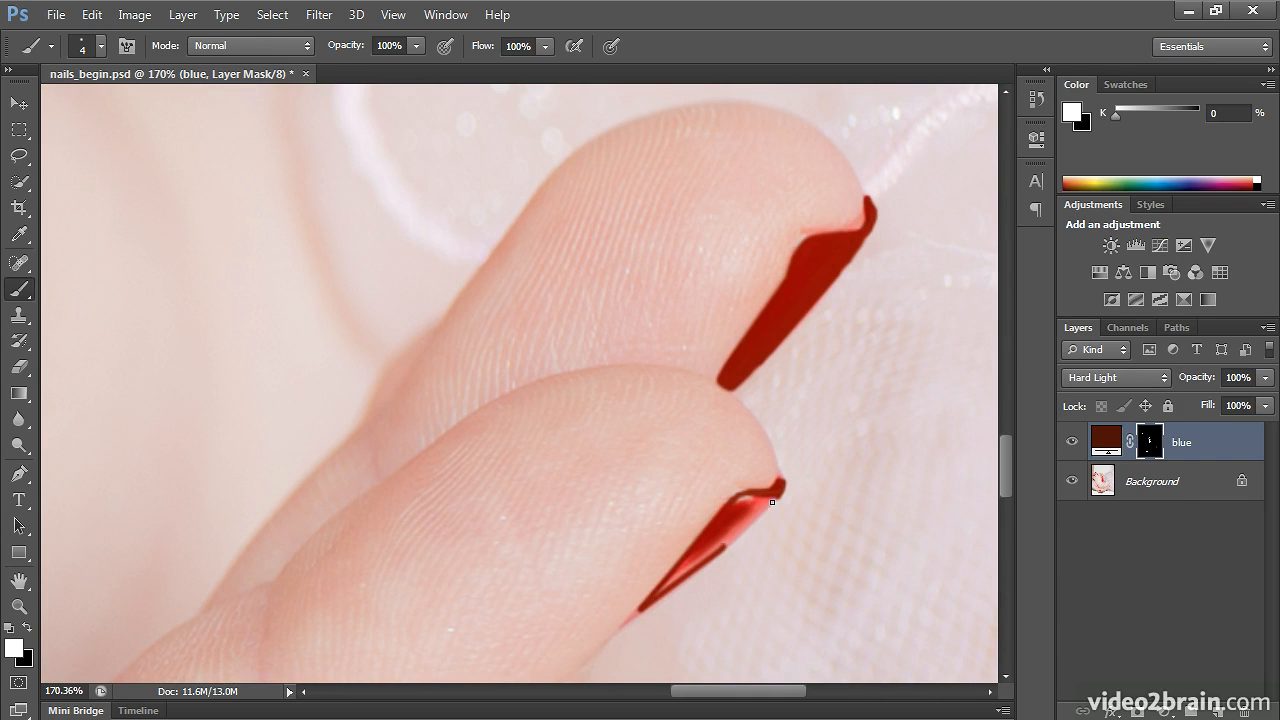
{"action": "left_click", "coordinate": [772, 498], "text": "shift"}
Enlarge the brush to 9 px and paint white on the mask over the red interior of the lower narrow nail
{"action": "key", "text": "bracketright"}
{"action": "key", "text": "bracketright"}
{"action": "key", "text": "bracketright"}
{"action": "key", "text": "bracketright"}
{"action": "key", "text": "bracketright"}
{"action": "mouse_move", "coordinate": [755, 502]}
{"action": "left_mouse_down"}
{"action": "mouse_move", "coordinate": [737, 504]}
{"action": "mouse_move", "coordinate": [775, 499]}
{"action": "mouse_move", "coordinate": [761, 506]}
{"action": "left_mouse_up"}
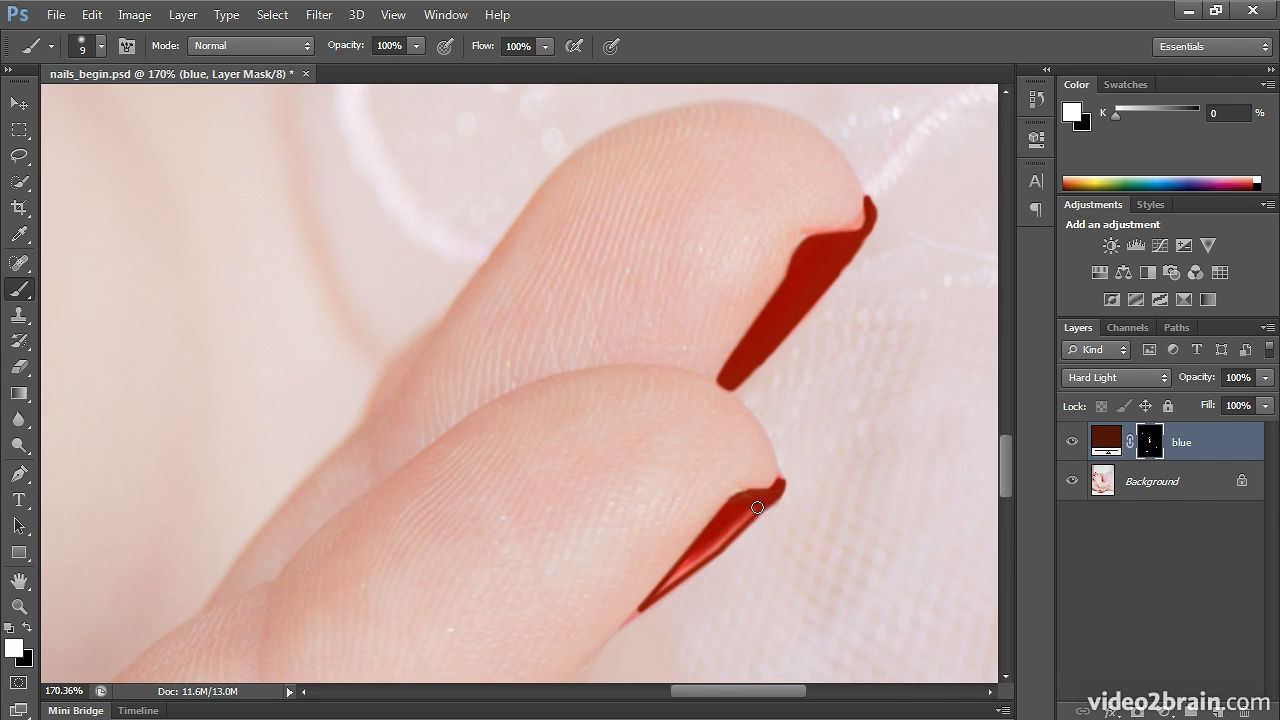
{"action": "mouse_move", "coordinate": [694, 562]}
{"action": "left_mouse_down"}
{"action": "mouse_move", "coordinate": [731, 510]}
{"action": "mouse_move", "coordinate": [708, 557]}
{"action": "left_mouse_up"}
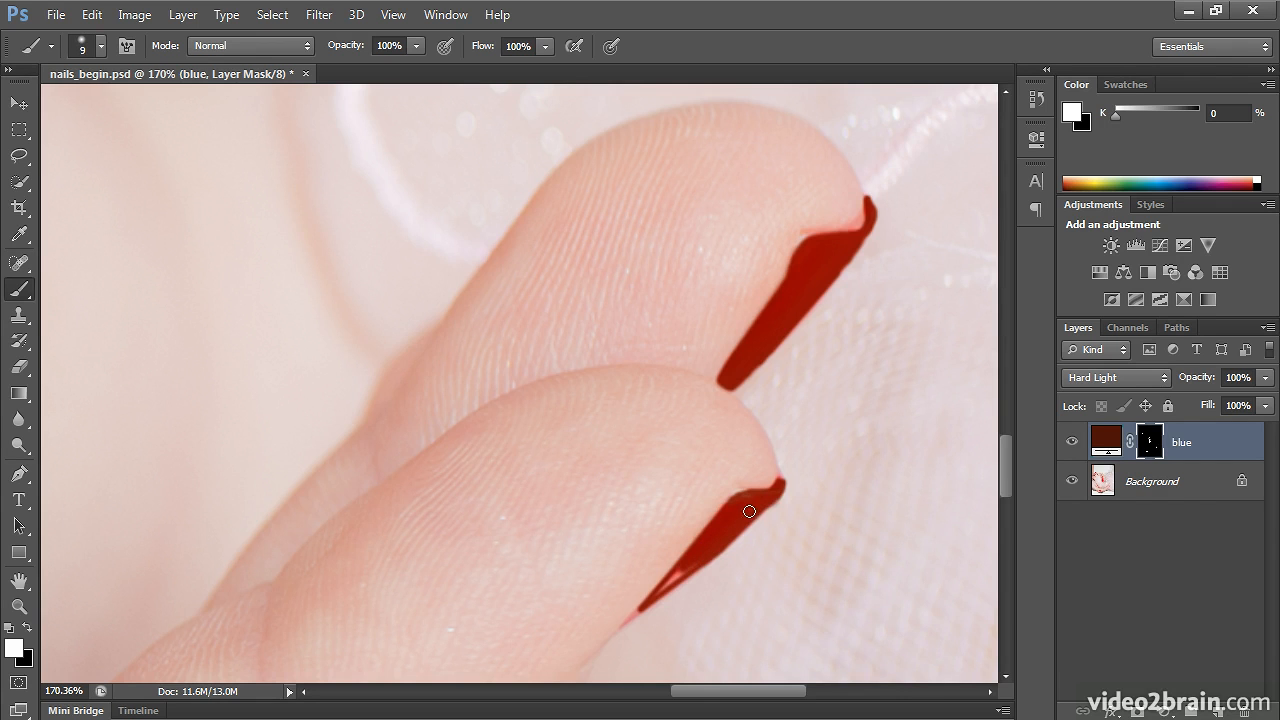
Paint white past the lower narrow nail's tip along the fingertip, and remove that overspill by painting black on the mask
{"action": "mouse_move", "coordinate": [761, 494]}
{"action": "left_mouse_down"}
{"action": "mouse_move", "coordinate": [779, 485]}
{"action": "mouse_move", "coordinate": [780, 452]}
{"action": "left_mouse_up"}
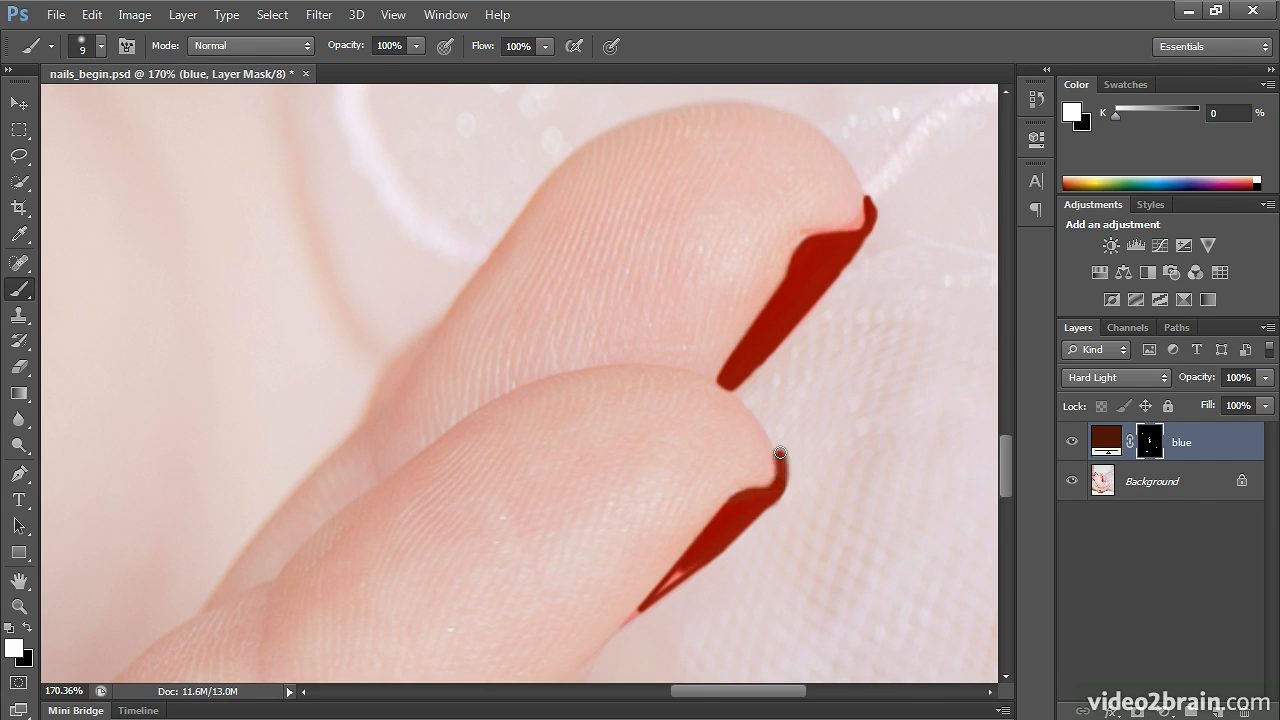
{"action": "key", "text": "x"}
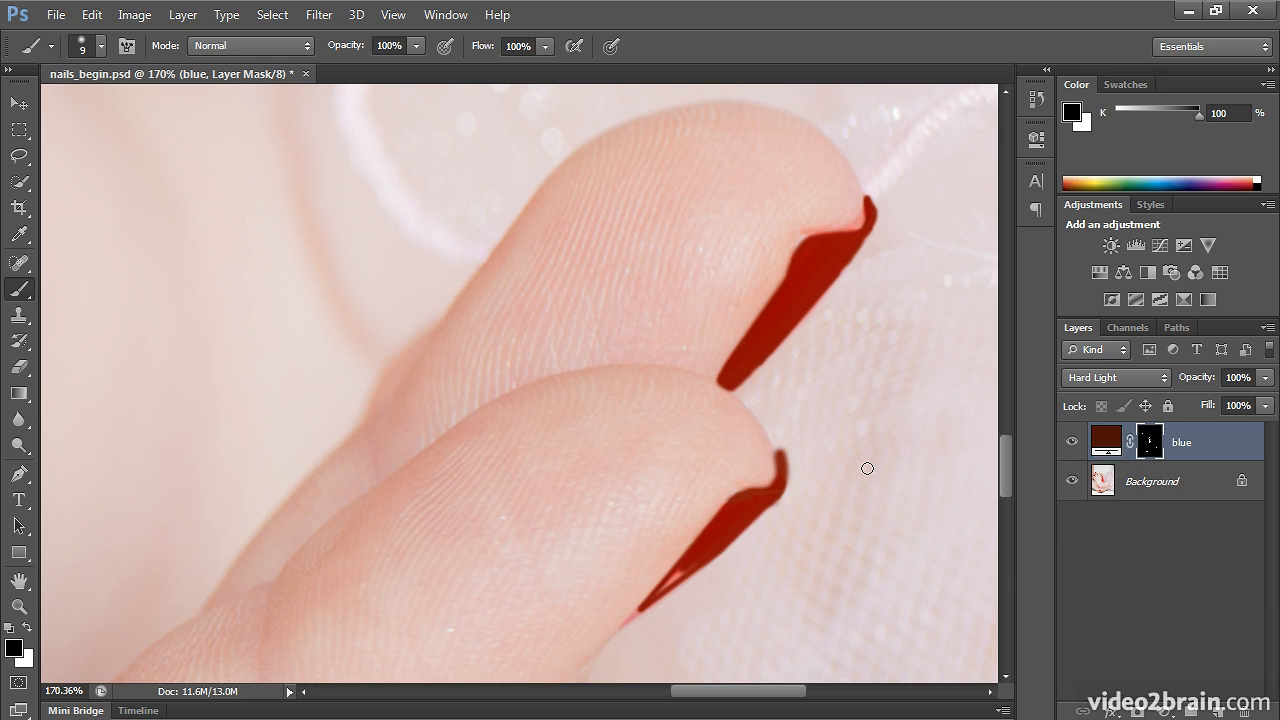
{"action": "mouse_move", "coordinate": [766, 457]}
{"action": "left_mouse_down"}
{"action": "mouse_move", "coordinate": [787, 459]}
{"action": "mouse_move", "coordinate": [766, 471]}
{"action": "mouse_move", "coordinate": [793, 478]}
{"action": "mouse_move", "coordinate": [771, 466]}
{"action": "mouse_move", "coordinate": [768, 478]}
{"action": "left_mouse_up"}
{"action": "key", "text": "x"}
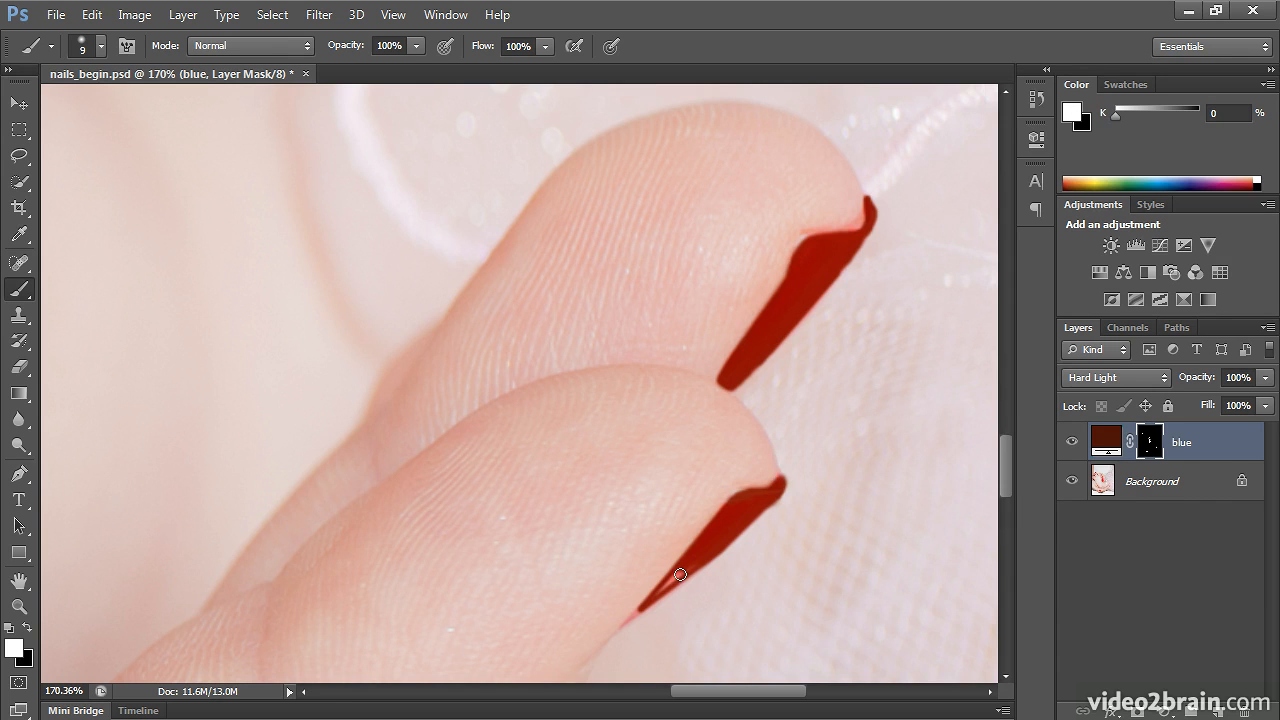
Reduce the brush to 6 px and paint white on the mask over the red gap near the lower narrow nail's base
{"action": "key", "text": "p"}
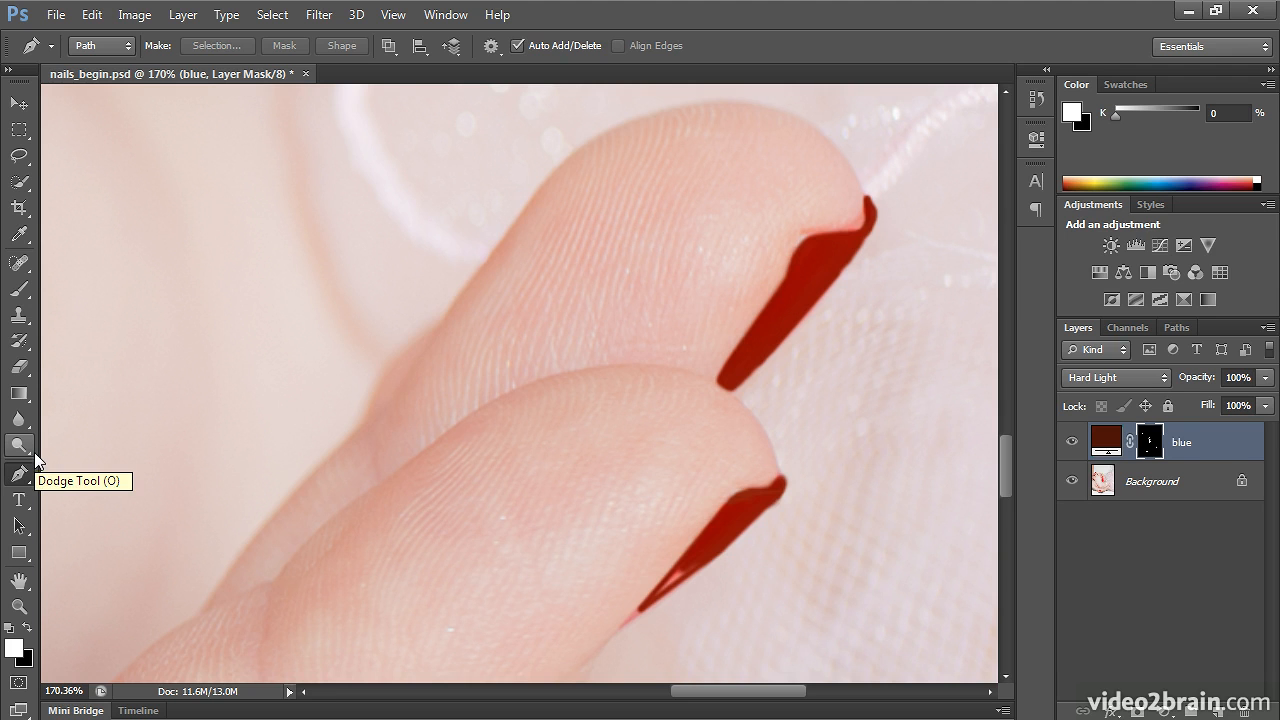
{"action": "left_click", "coordinate": [22, 292]}
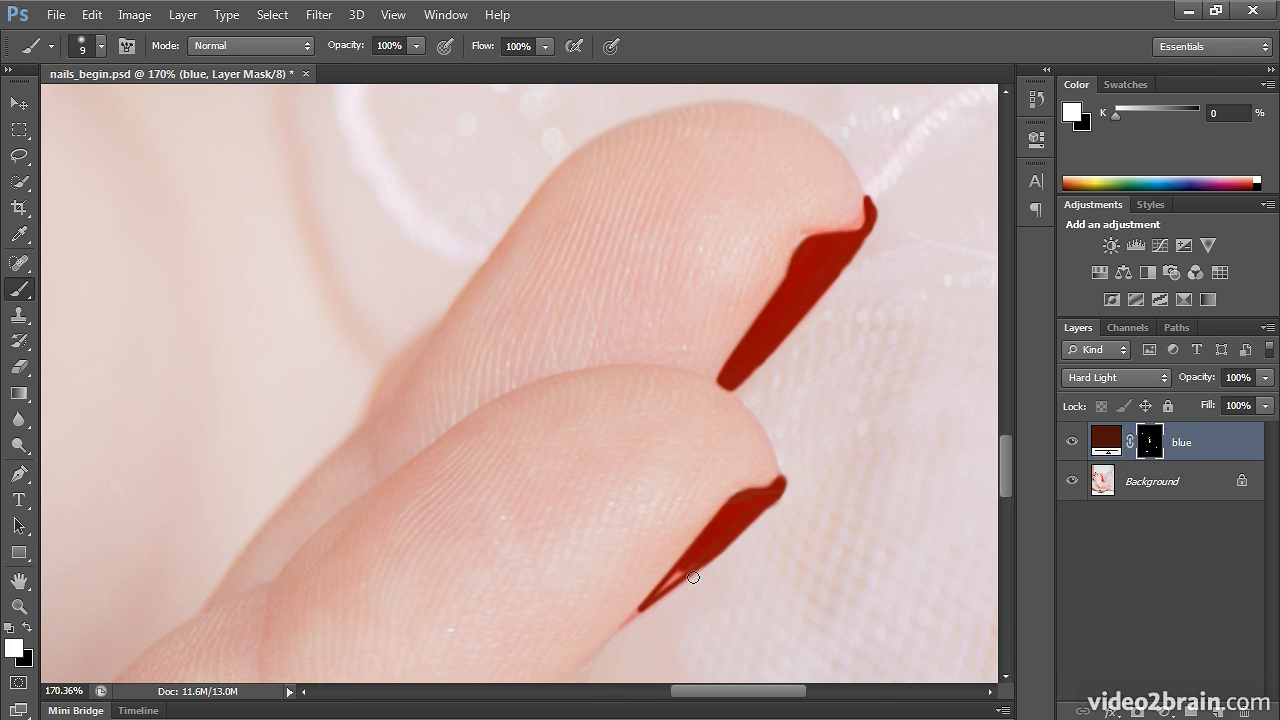
{"action": "key", "text": "bracketleft"}
{"action": "key", "text": "bracketleft"}
{"action": "left_click_drag", "start_coordinate": [681, 570], "coordinate": [667, 587]}
{"action": "left_click_drag", "start_coordinate": [650, 598], "coordinate": [642, 606]}
Compare the dark red nails with the original polish across the whole image by hiding and showing the blue fill layer
{"action": "key", "text": "ctrl+0"}
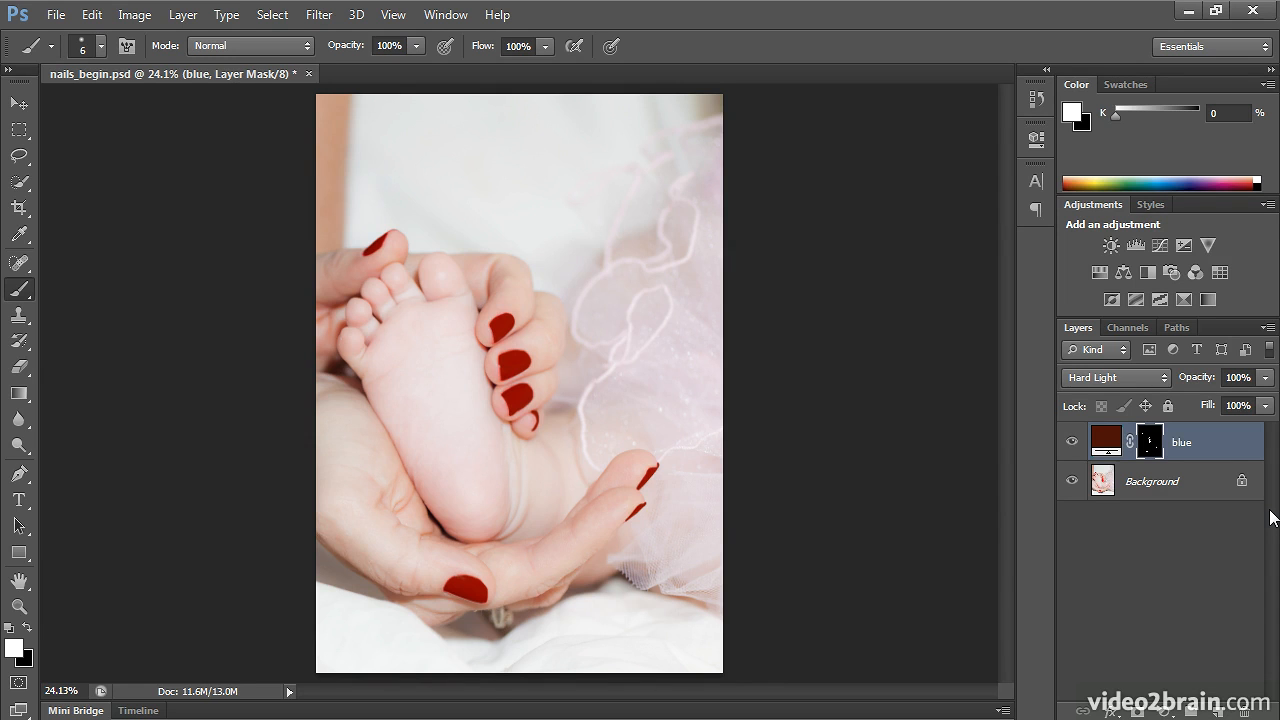
{"action": "left_click", "coordinate": [1071, 445]}
{"action": "left_click", "coordinate": [1071, 445]}
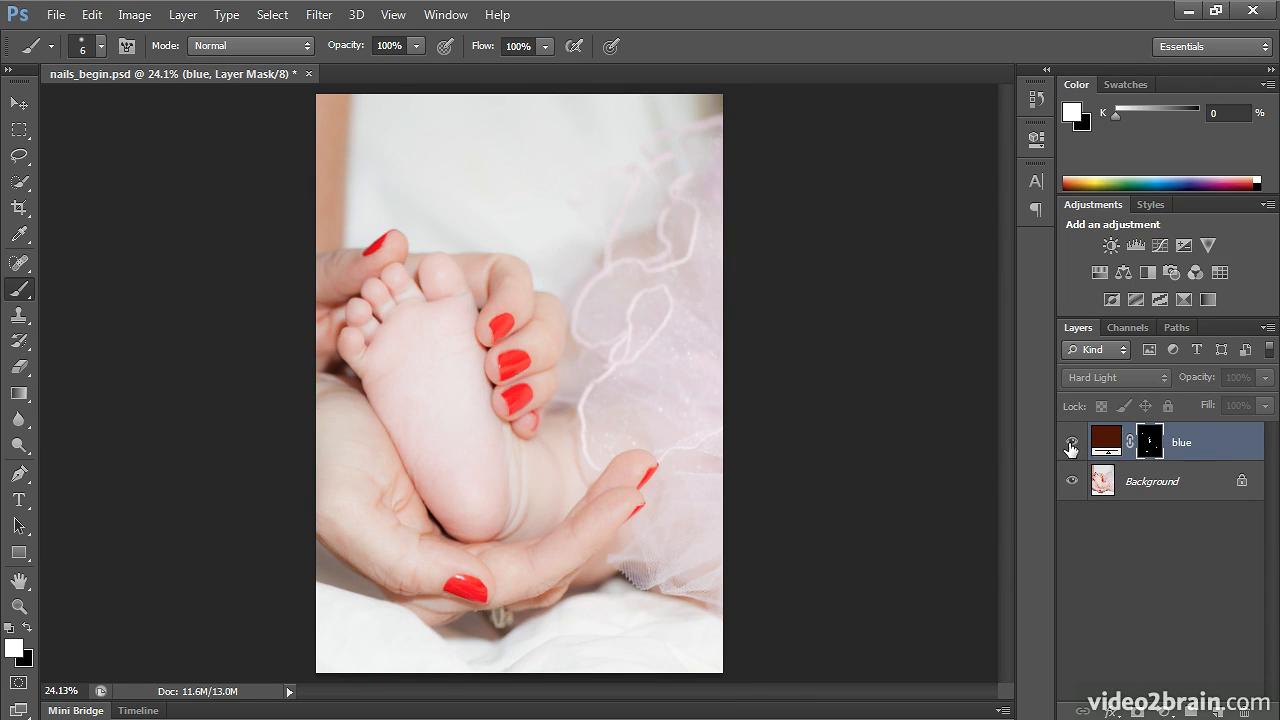